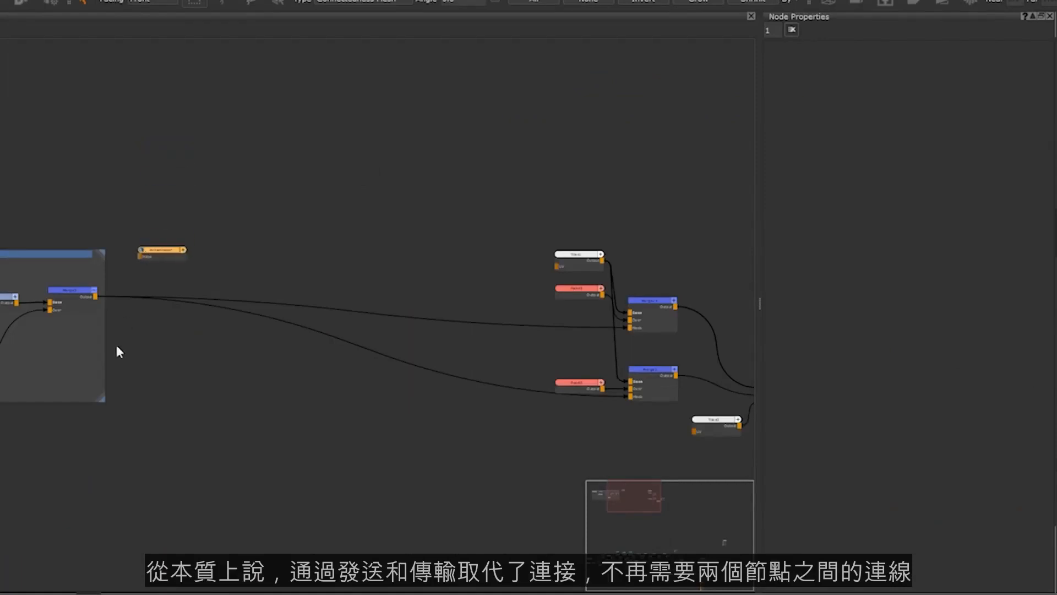
- Connect the output of the Merge3 node to the input of the Teleport Broadcaster node
{"action": "scroll", "coordinate": [117, 314], "scroll_direction": "up", "scroll_amount": 4}
{"action": "left_click_drag", "start_coordinate": [64, 288], "coordinate": [168, 198]}
{"action": "scroll", "coordinate": [360, 210], "scroll_direction": "down", "scroll_amount": 3}
{"action": "scroll", "coordinate": [431, 220], "scroll_direction": "up", "scroll_amount": 3}
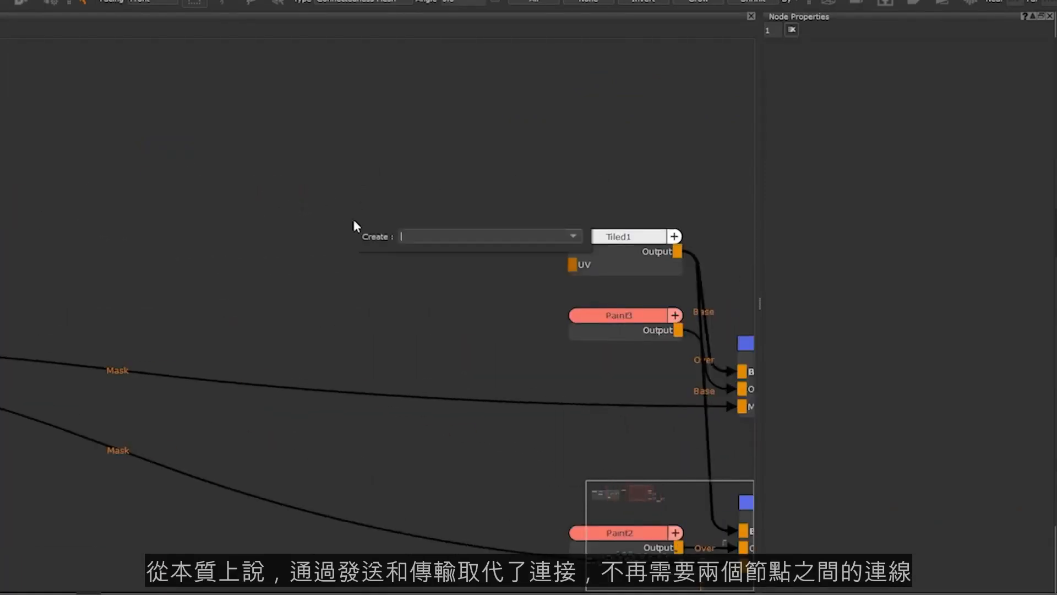
- Create a Teleport Receiver node beside Tiled1 and connect it to the Mask inputs of the two merge nodes
{"action": "type", "text": "receiver"}
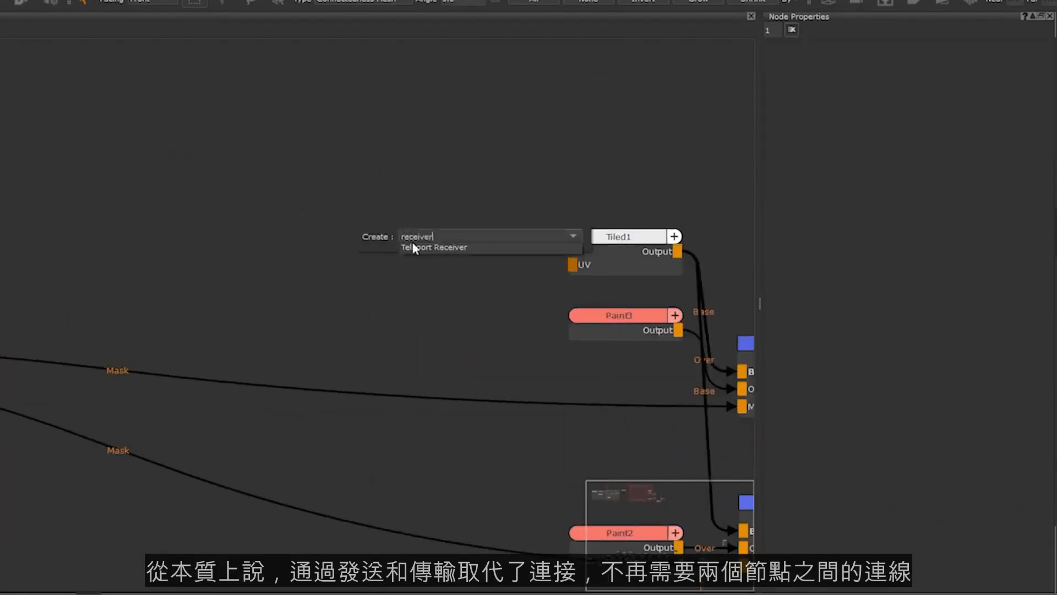
{"action": "left_click", "coordinate": [412, 241]}
{"action": "left_click_drag", "start_coordinate": [441, 223], "coordinate": [563, 406]}
{"action": "left_click_drag", "start_coordinate": [263, 222], "coordinate": [563, 462]}
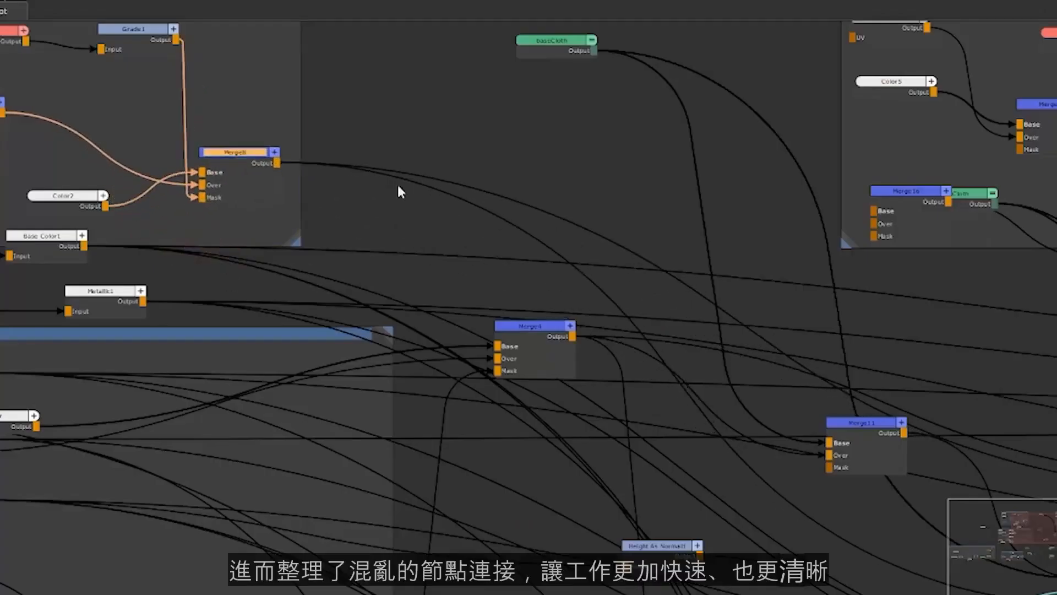
{"action": "scroll", "coordinate": [402, 189], "scroll_direction": "down", "scroll_amount": 3}
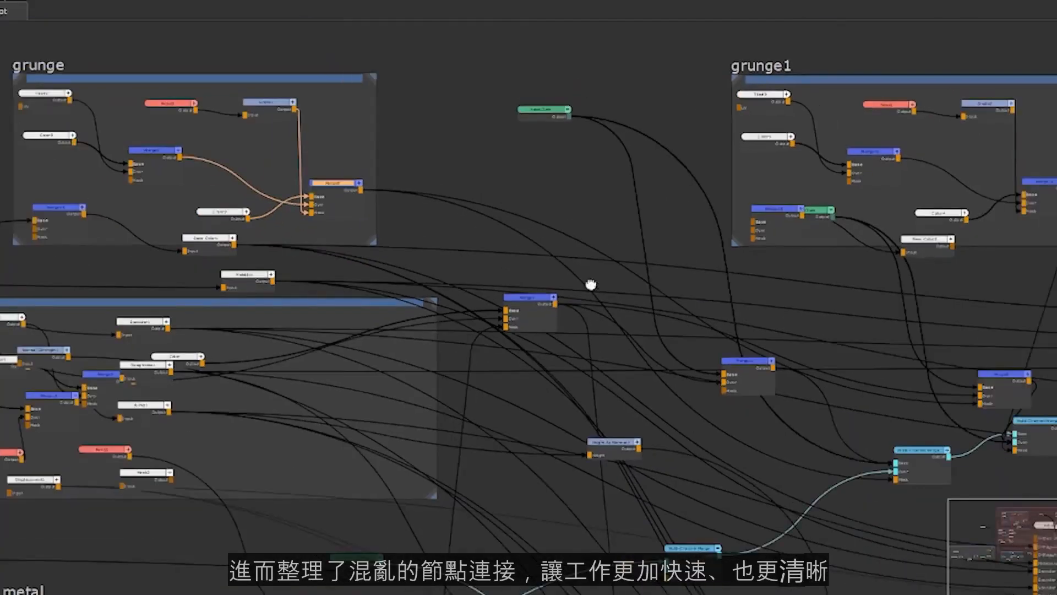
{"action": "scroll", "coordinate": [589, 283], "scroll_direction": "up", "scroll_amount": 5}
{"action": "middle_click_drag", "start_coordinate": [399, 157], "coordinate": [507, 176]}
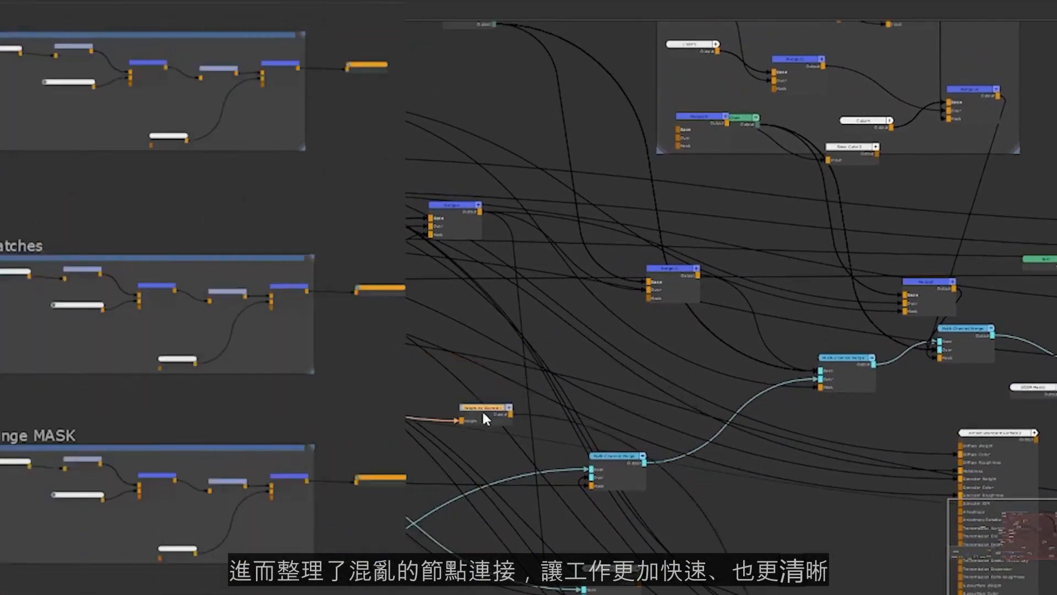
{"action": "scroll", "coordinate": [520, 201], "scroll_direction": "up", "scroll_amount": 4}
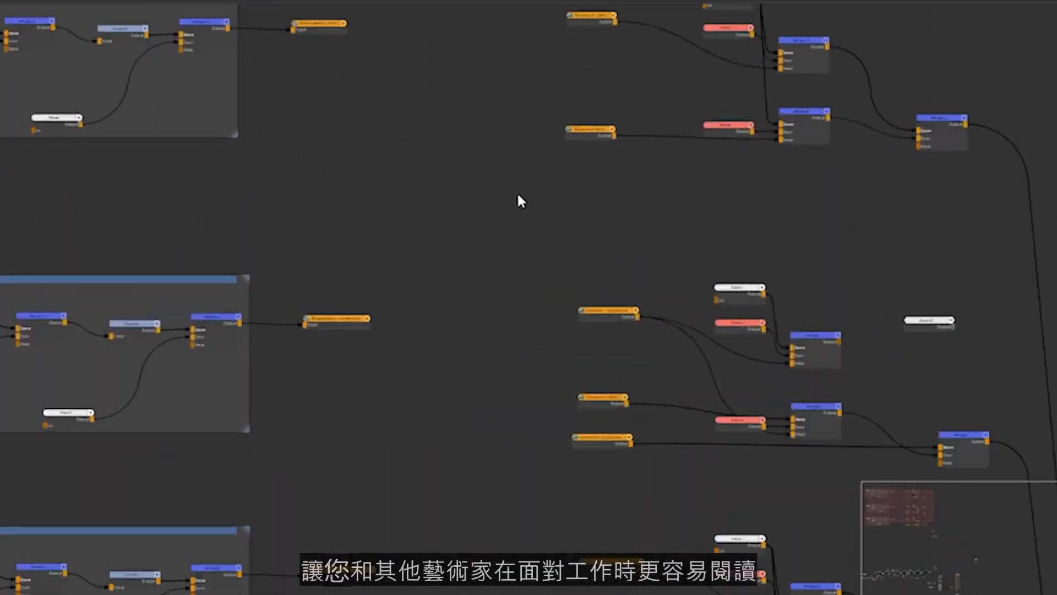
{"action": "middle_click_drag", "start_coordinate": [512, 173], "coordinate": [525, 218]}
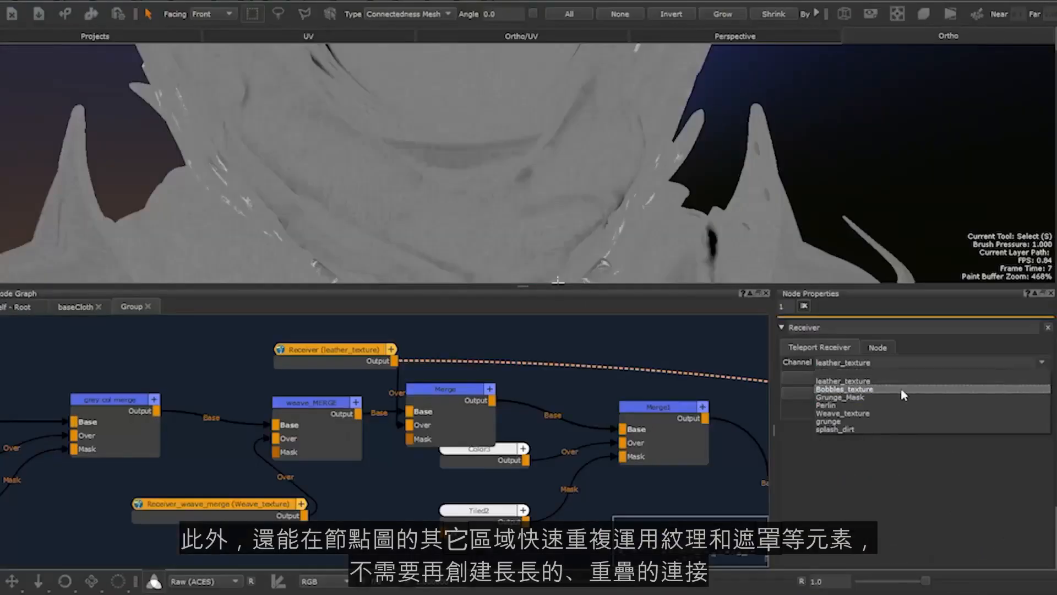
- Switch the Receiver node's channel through Grunge_Mask, Perlin and Weave_texture, finishing on grunge
{"action": "left_click", "coordinate": [1031, 376]}
{"action": "left_click", "coordinate": [1041, 362]}
{"action": "left_click", "coordinate": [899, 397]}
{"action": "left_click", "coordinate": [1040, 363]}
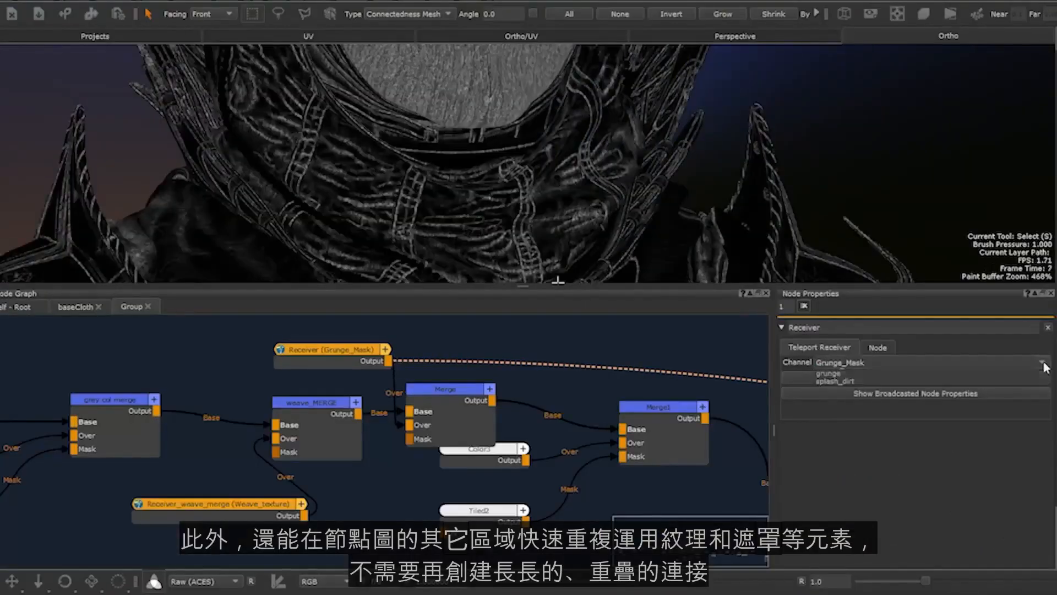
{"action": "left_click", "coordinate": [877, 405]}
{"action": "left_click", "coordinate": [1041, 362]}
{"action": "left_click", "coordinate": [958, 413]}
{"action": "left_click", "coordinate": [1041, 363]}
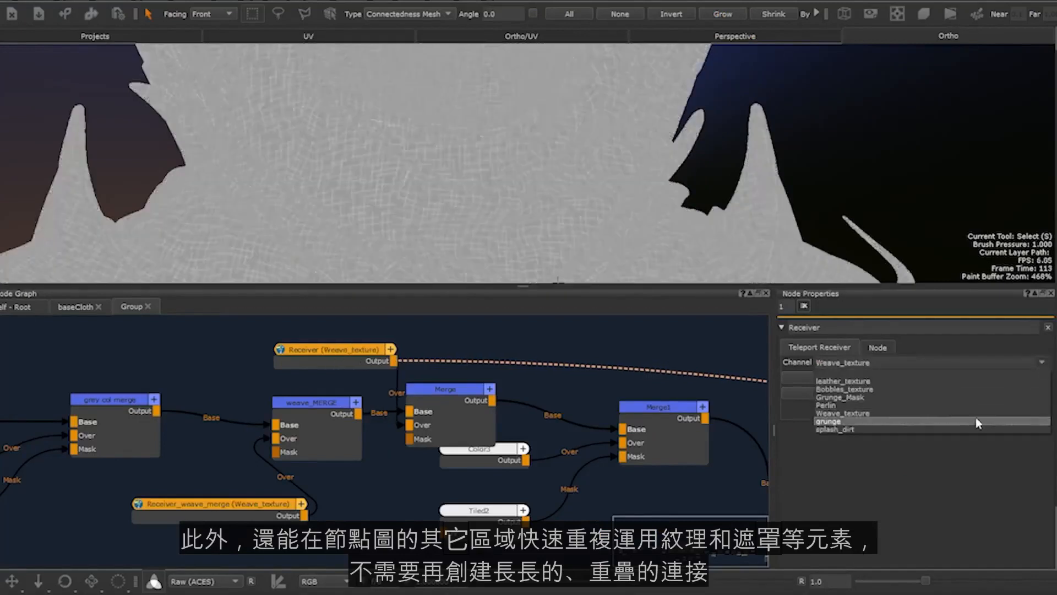
{"action": "left_click", "coordinate": [977, 421]}
{"action": "left_click", "coordinate": [1041, 363]}
{"action": "left_click", "coordinate": [955, 420]}
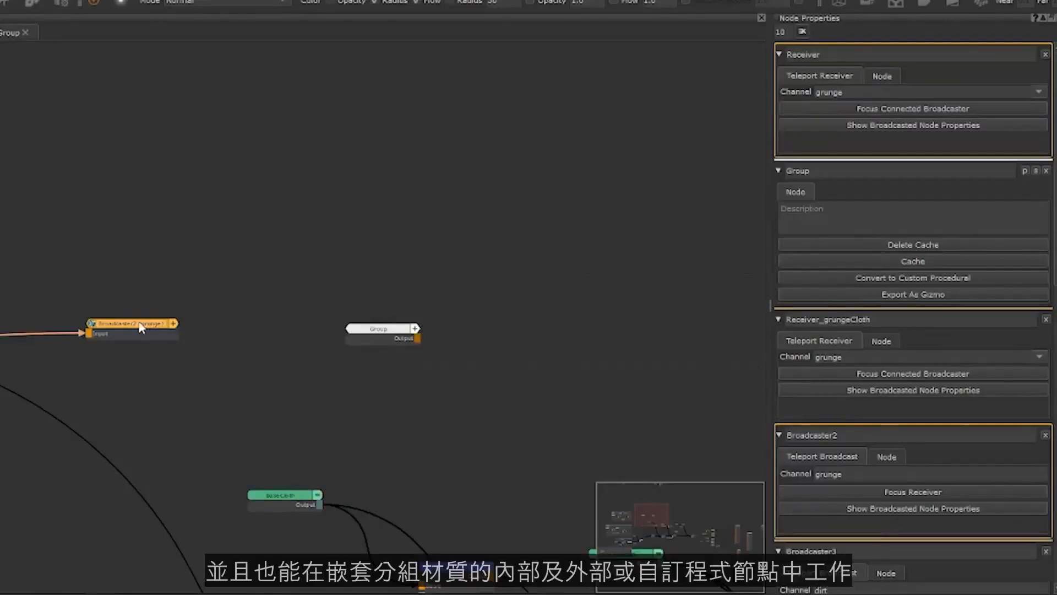
- Select the Group node beside Broadcaster2 and open its internal node graph
{"action": "mouse_move", "coordinate": [138, 326]}
{"action": "left_mouse_down"}
{"action": "mouse_move", "coordinate": [154, 305]}
{"action": "mouse_move", "coordinate": [164, 317]}
{"action": "mouse_move", "coordinate": [138, 329]}
{"action": "left_mouse_up"}
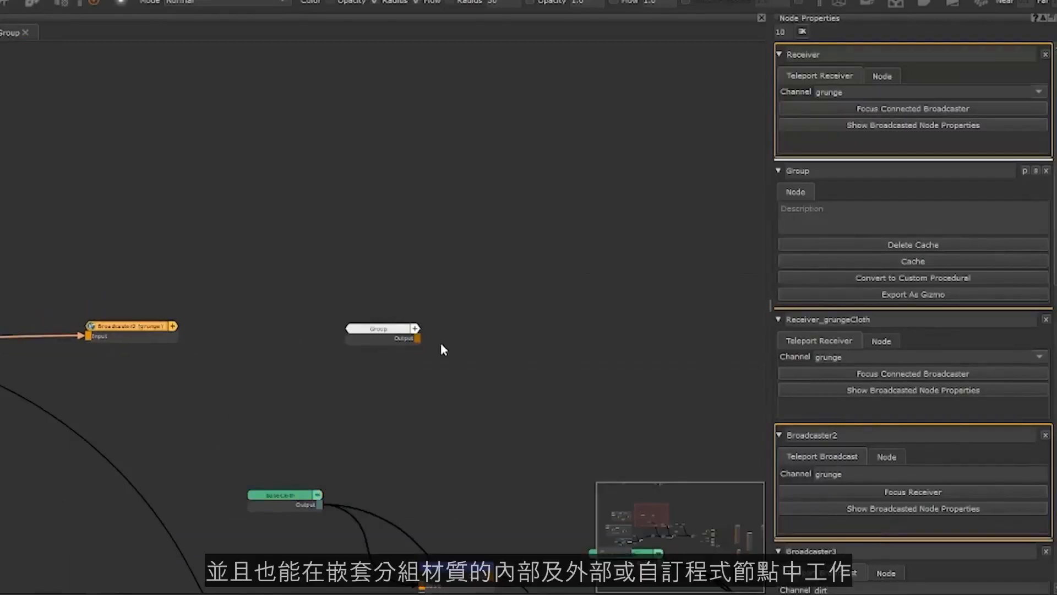
{"action": "left_click", "coordinate": [381, 332]}
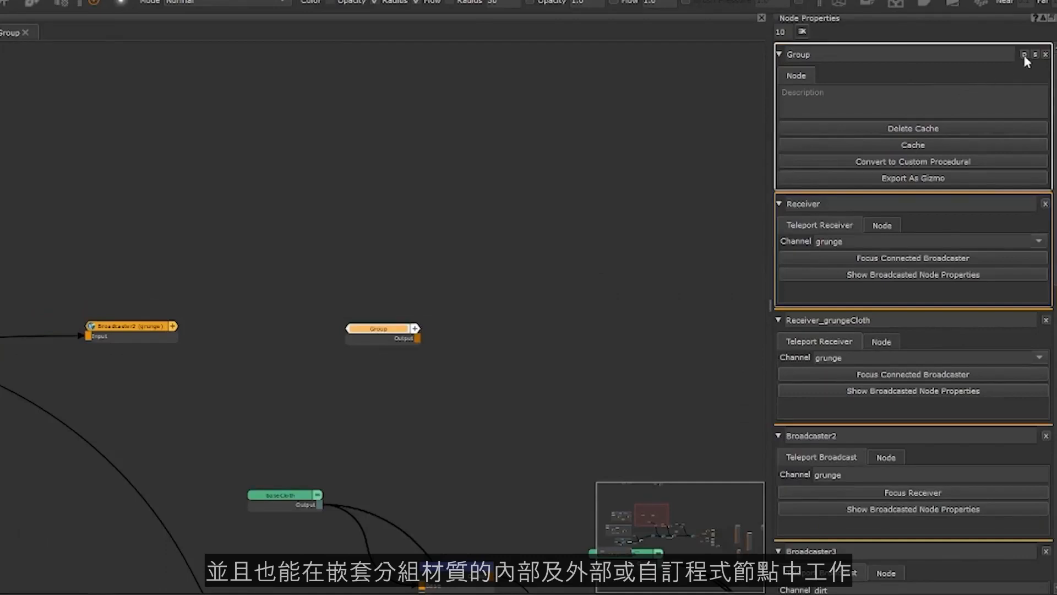
{"action": "left_click", "coordinate": [1025, 55]}
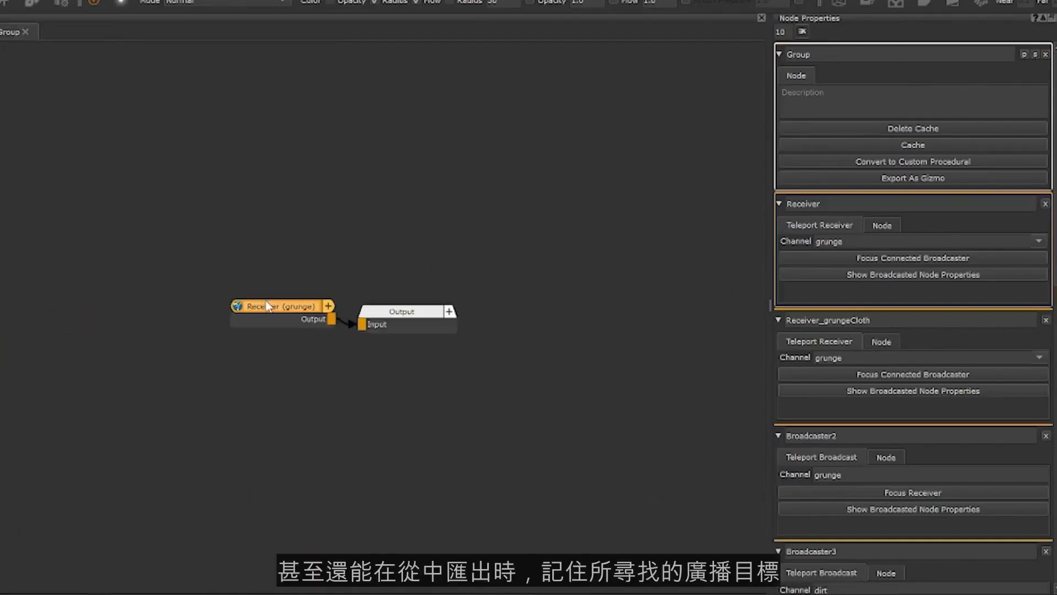
- Move the Receiver node inside the group away from the Output node and choose grunge as its channel
{"action": "left_click_drag", "start_coordinate": [266, 306], "coordinate": [203, 281]}
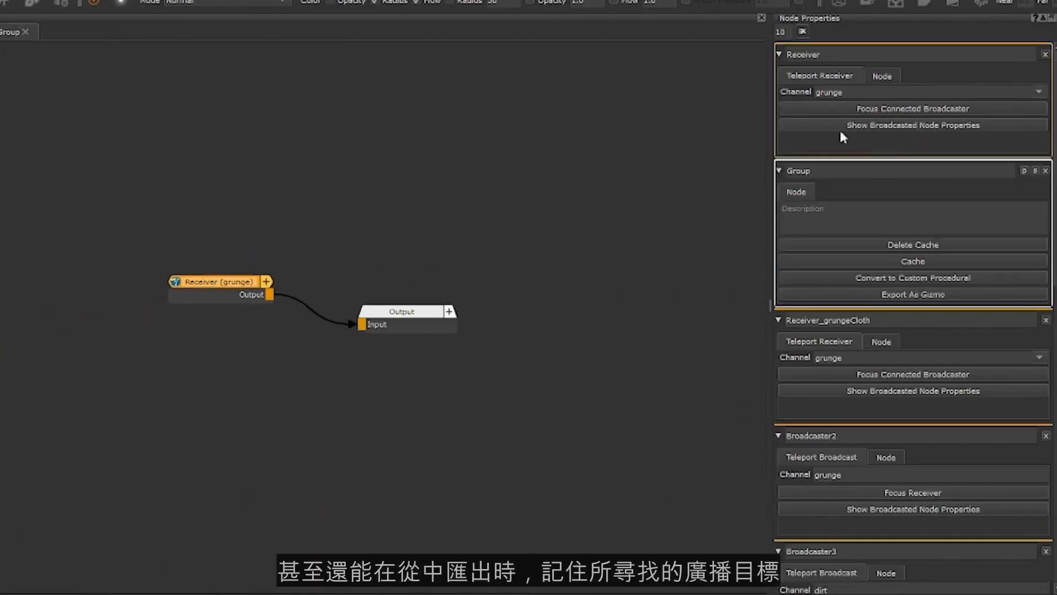
{"action": "left_click", "coordinate": [1044, 94]}
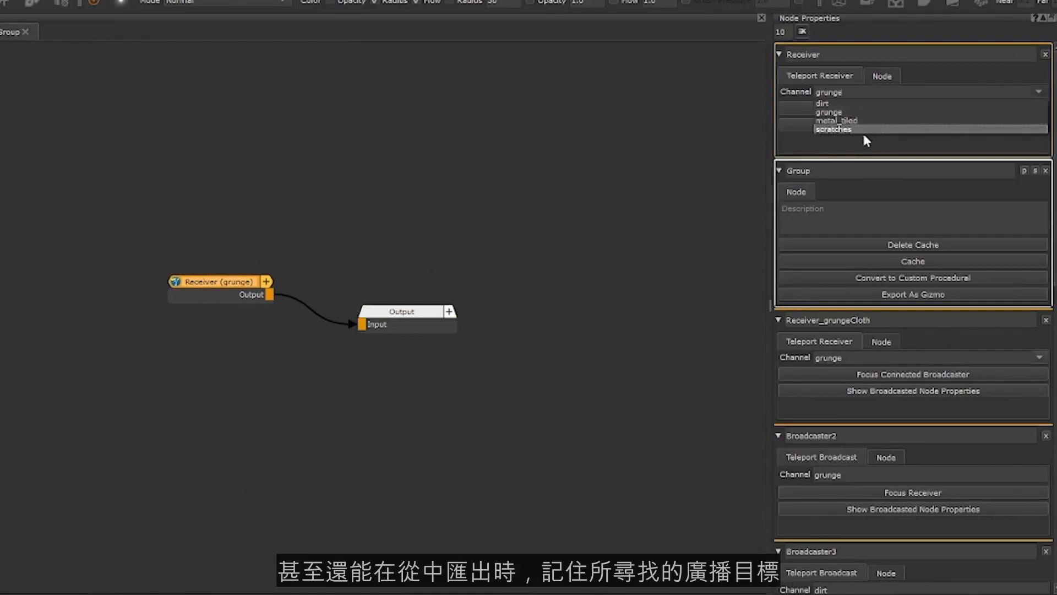
{"action": "left_click", "coordinate": [860, 111]}
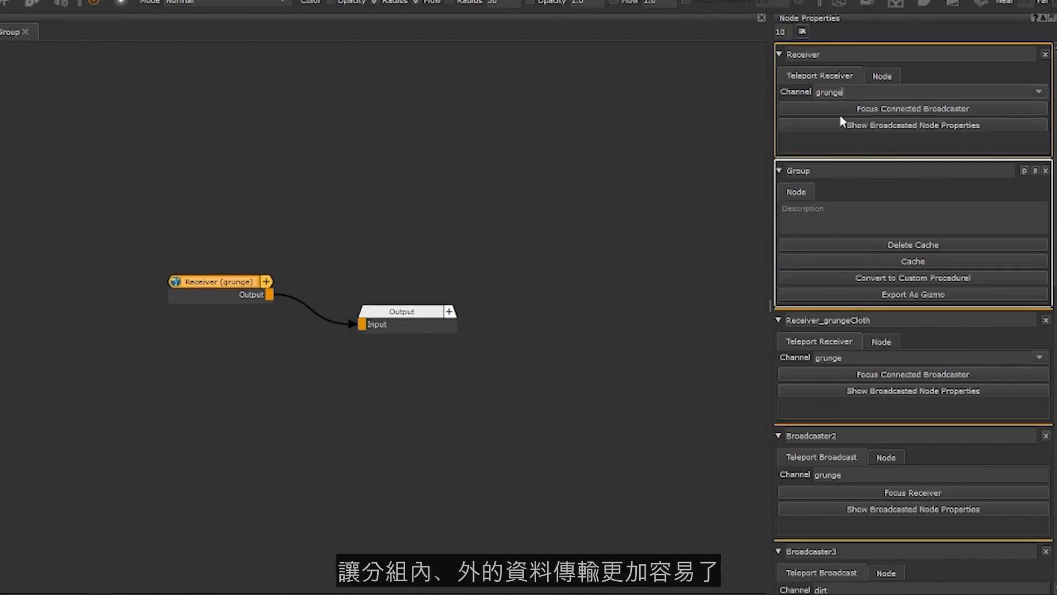
- Jump to the connected grunge broadcaster, on to Receiver_grungeCloth, and back to its connected broadcaster
{"action": "left_click", "coordinate": [12, 32]}
{"action": "left_click", "coordinate": [932, 461]}
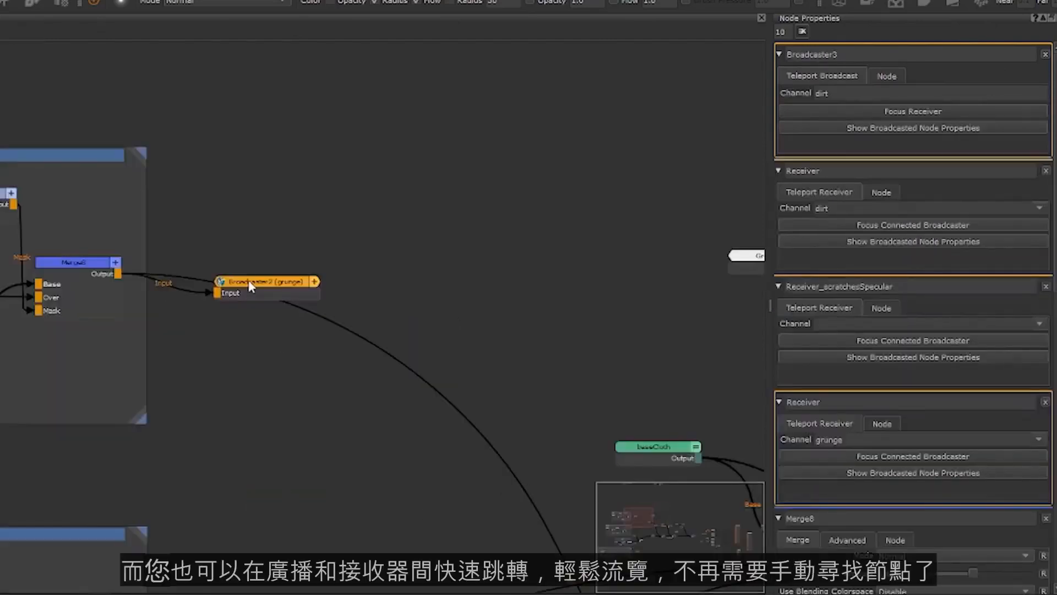
{"action": "left_click", "coordinate": [920, 109]}
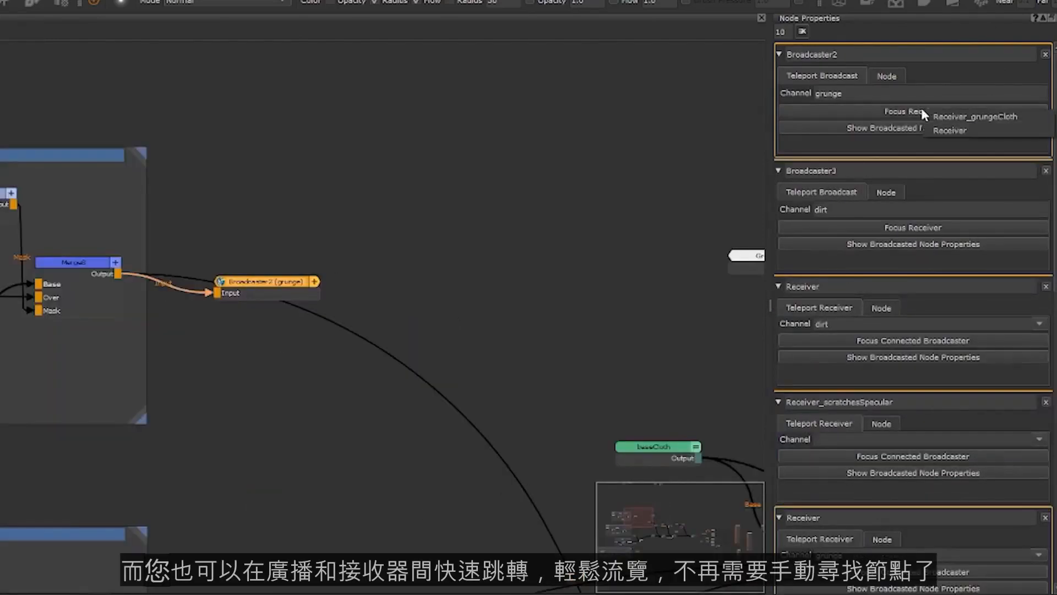
{"action": "left_click", "coordinate": [982, 115]}
{"action": "left_click", "coordinate": [332, 312]}
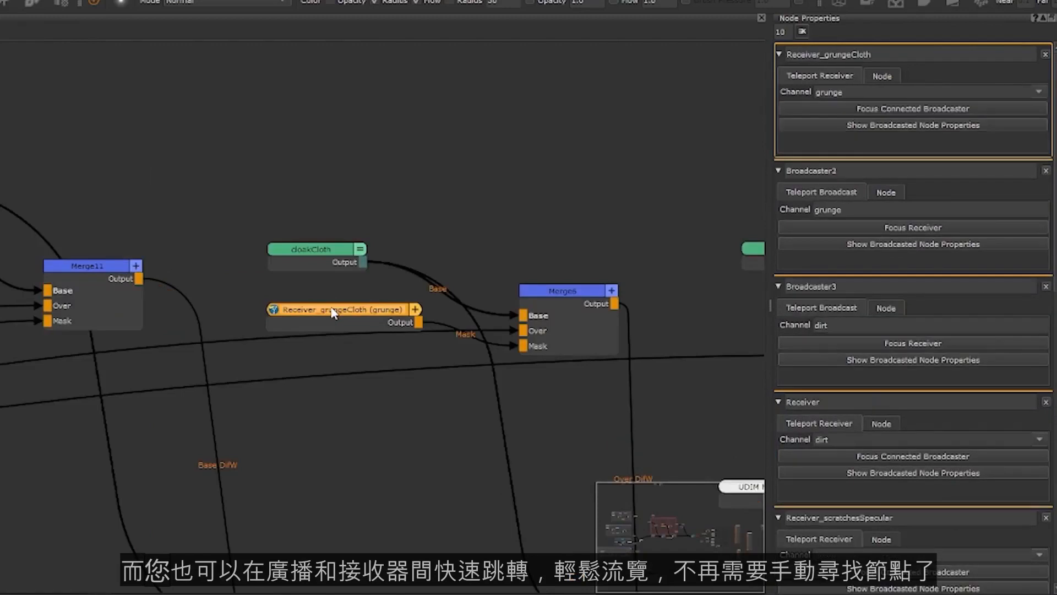
{"action": "left_click", "coordinate": [876, 111]}
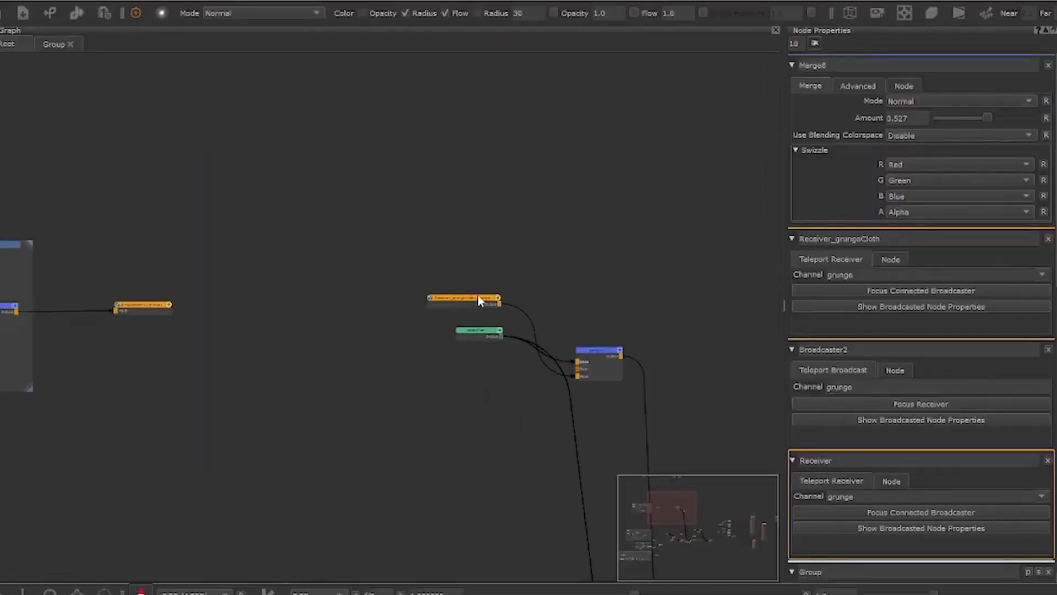
- Show the broadcasted node's properties from Receiver_grungeCloth and set the Merge8 Amount to 0.3
{"action": "left_click", "coordinate": [458, 299]}
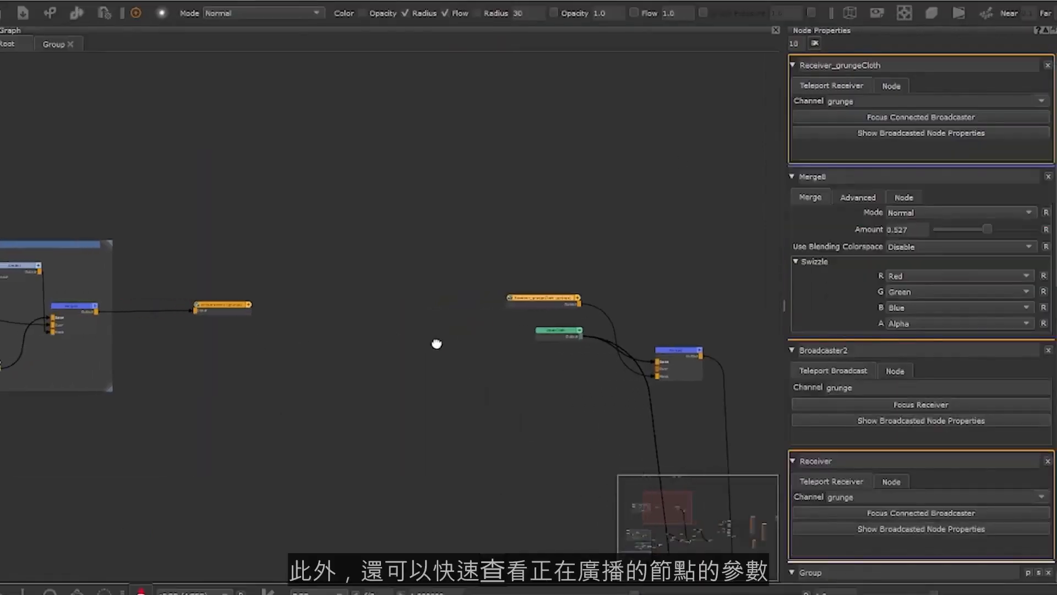
{"action": "left_click", "coordinate": [918, 136]}
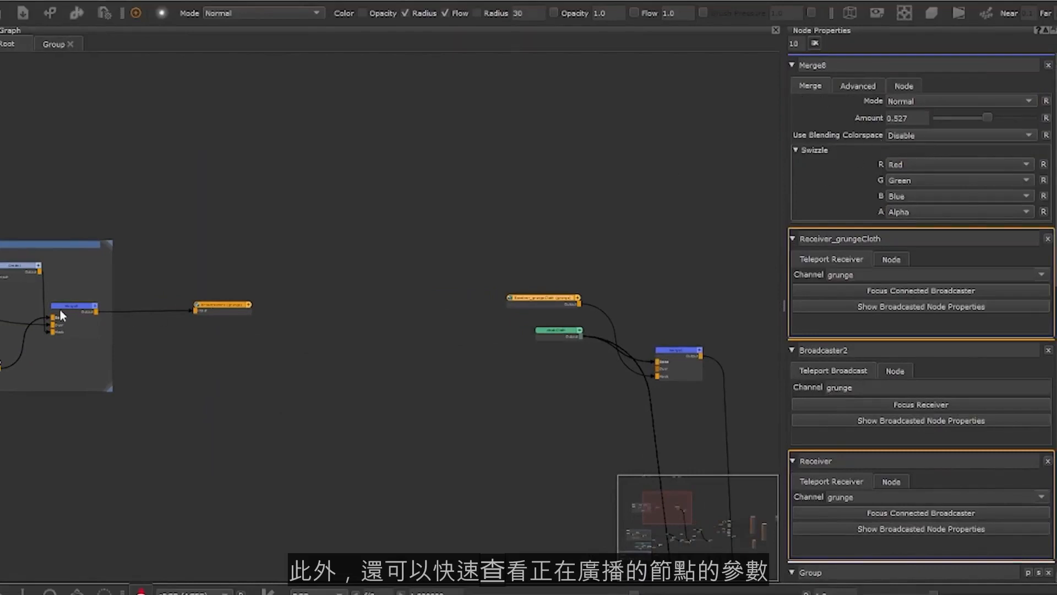
{"action": "left_click", "coordinate": [234, 312]}
{"action": "left_click_drag", "start_coordinate": [234, 312], "coordinate": [234, 317]}
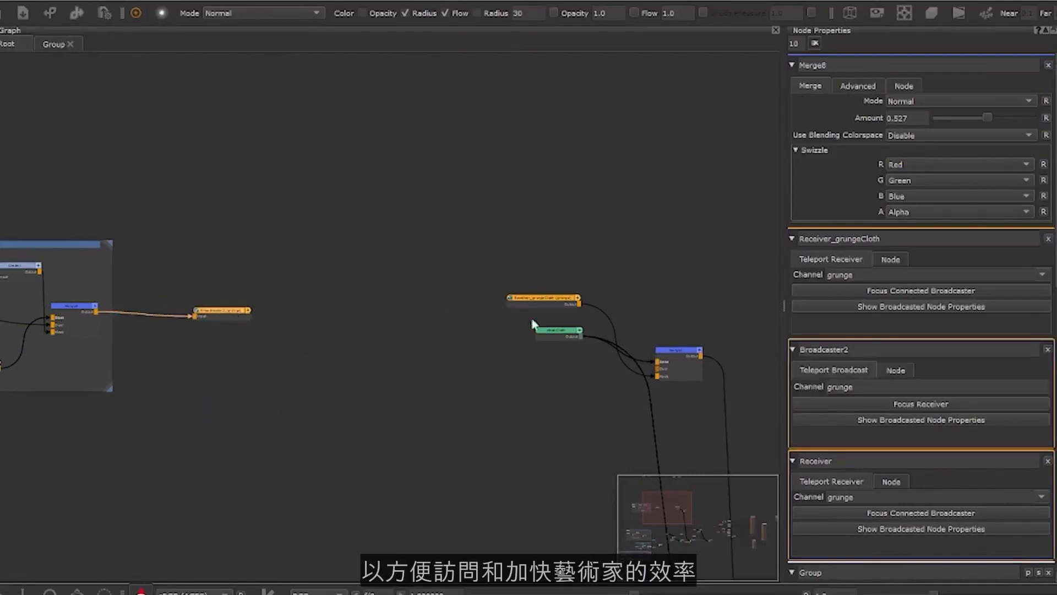
{"action": "left_click", "coordinate": [917, 103]}
{"action": "left_click", "coordinate": [917, 103]}
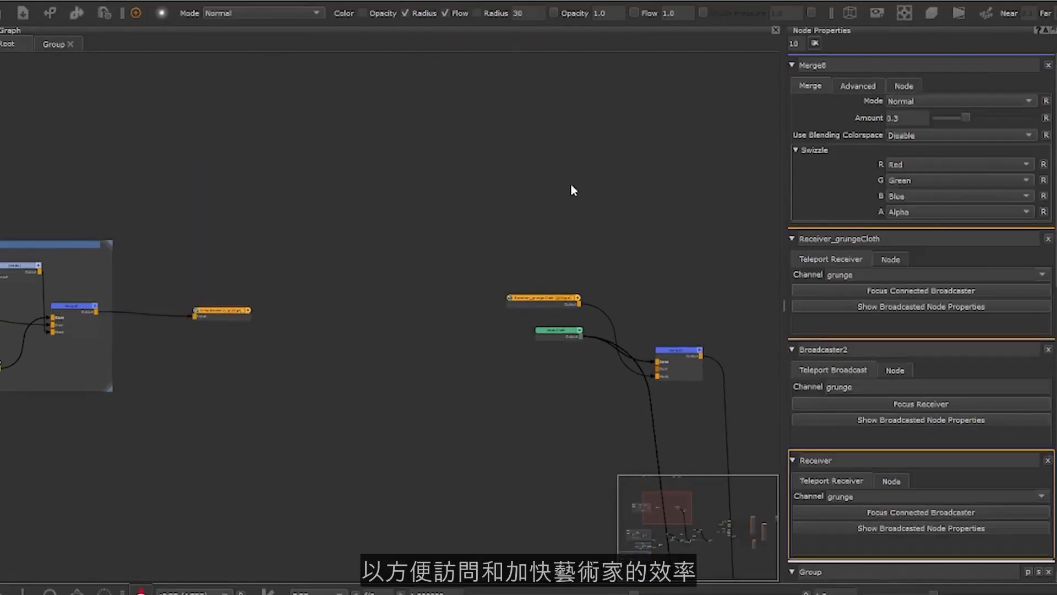
{"action": "left_click", "coordinate": [213, 310]}
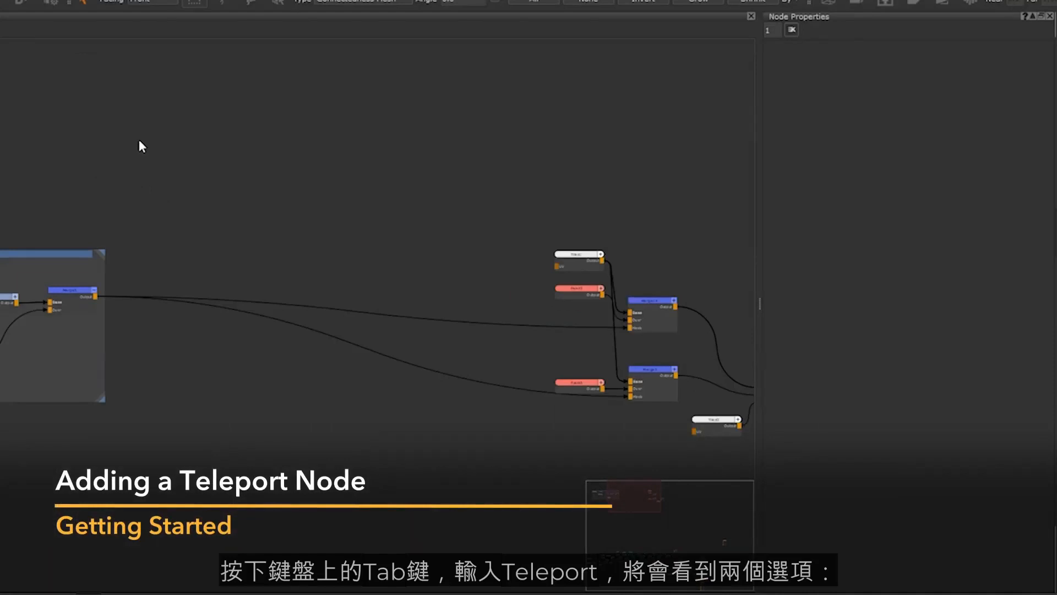
- Create a Teleport Broadcast node in the empty area above the Merge3 connections
{"action": "key", "text": "Tab"}
{"action": "type", "text": "t"}
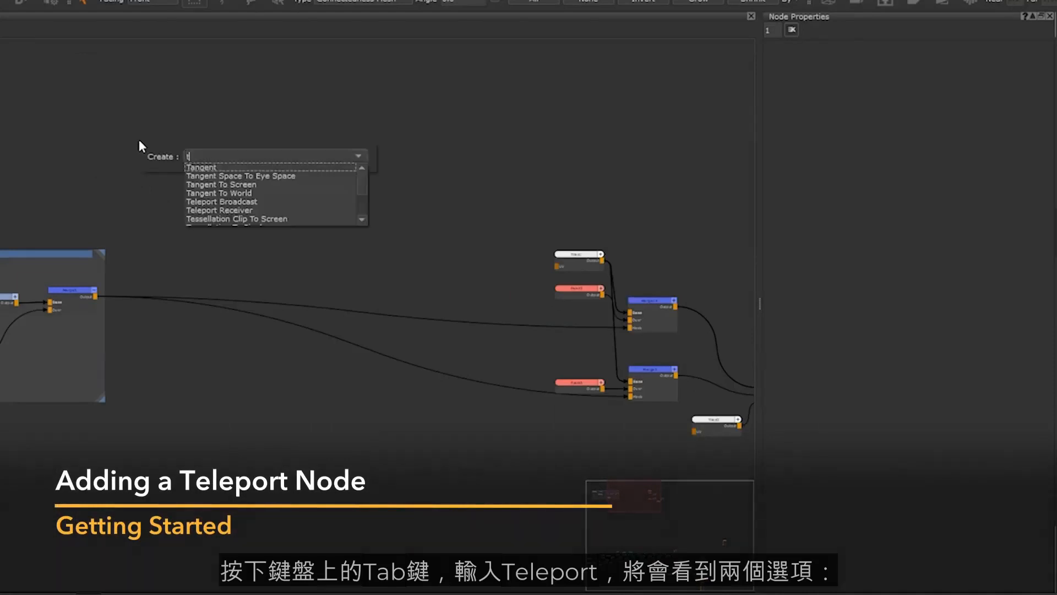
{"action": "type", "text": "eleport"}
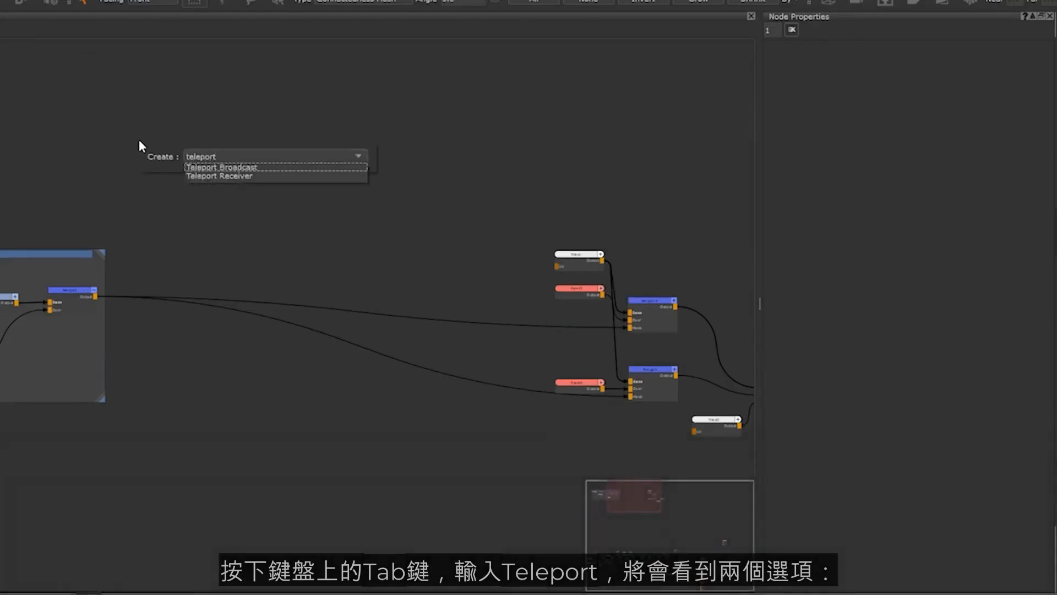
{"action": "left_click", "coordinate": [267, 165]}
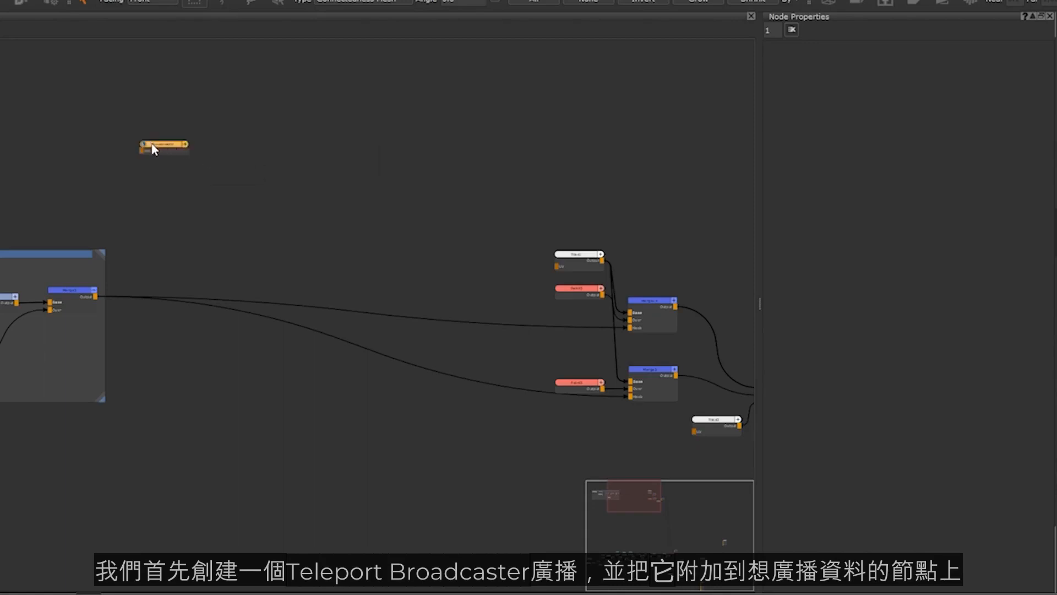
- Move the new Broadcaster node close to Merge3 and connect Merge3's output to its input
{"action": "left_click_drag", "start_coordinate": [149, 148], "coordinate": [153, 254]}
{"action": "scroll", "coordinate": [116, 317], "scroll_direction": "up", "scroll_amount": 4}
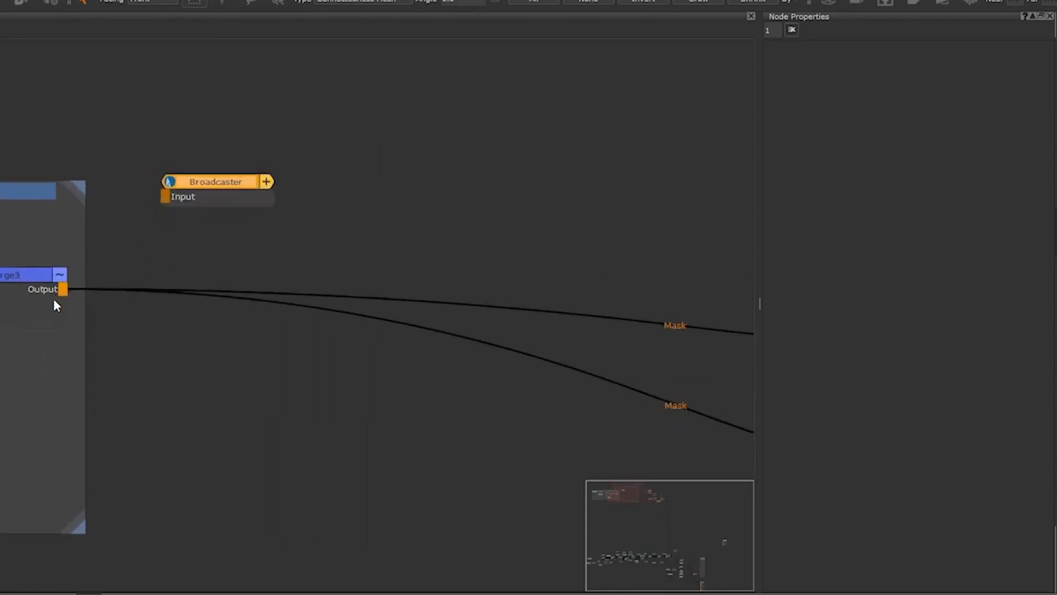
{"action": "left_click_drag", "start_coordinate": [63, 289], "coordinate": [165, 198]}
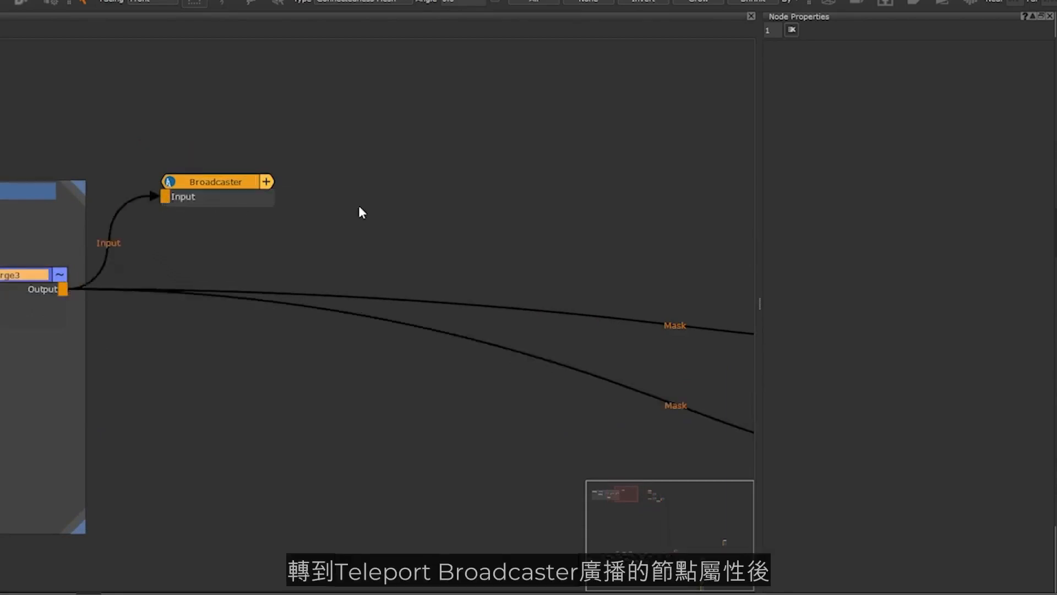
- Open the Broadcaster node's properties and name its channel Grunge_Mask
{"action": "scroll", "coordinate": [361, 210], "scroll_direction": "down", "scroll_amount": 3}
{"action": "scroll", "coordinate": [331, 198], "scroll_direction": "up", "scroll_amount": 3}
{"action": "left_click", "coordinate": [253, 190]}
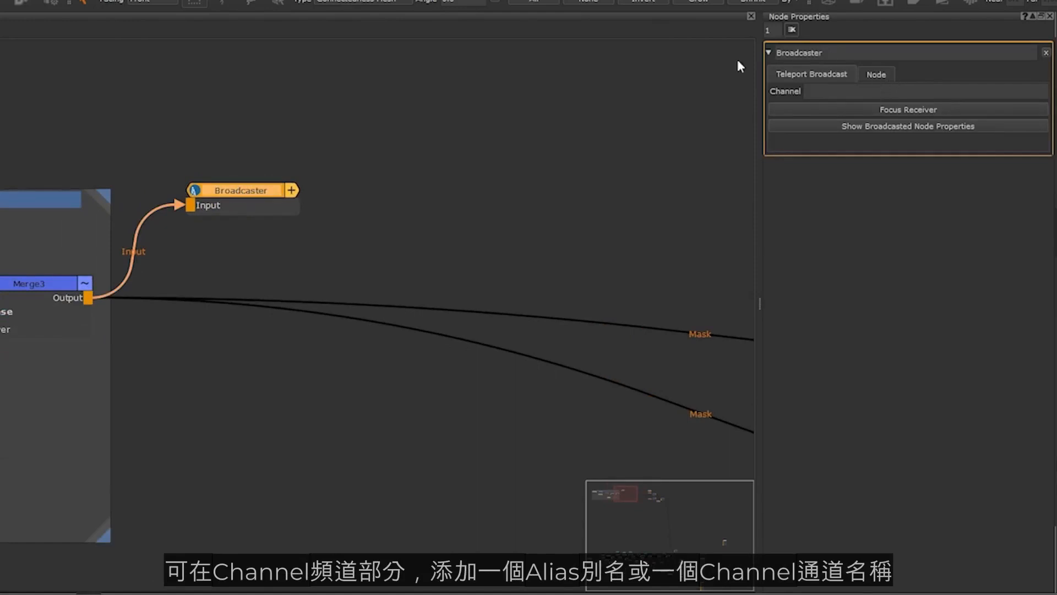
{"action": "left_click", "coordinate": [837, 91]}
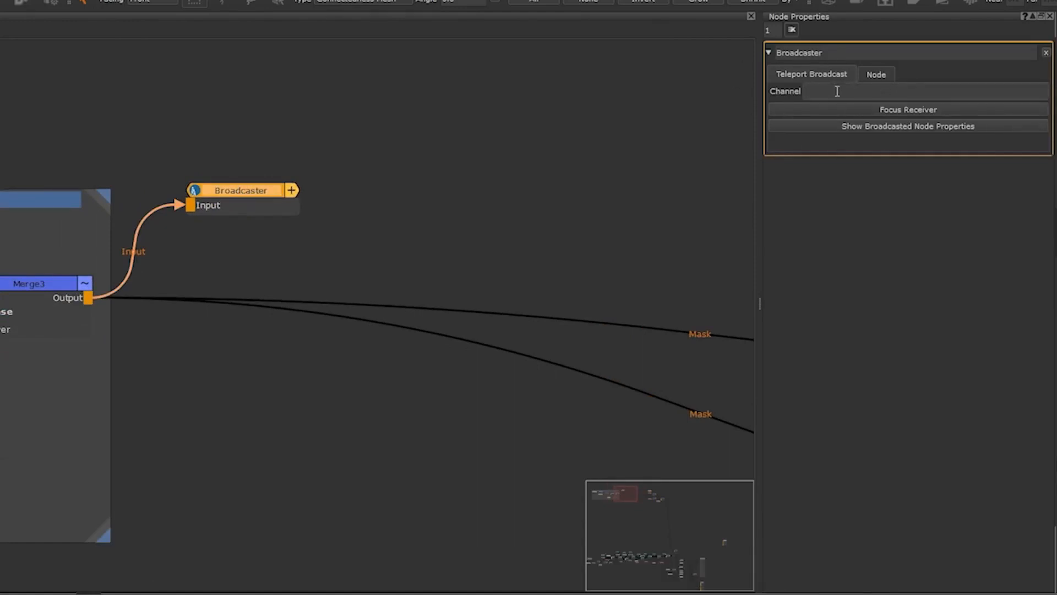
{"action": "type", "text": "Gru"}
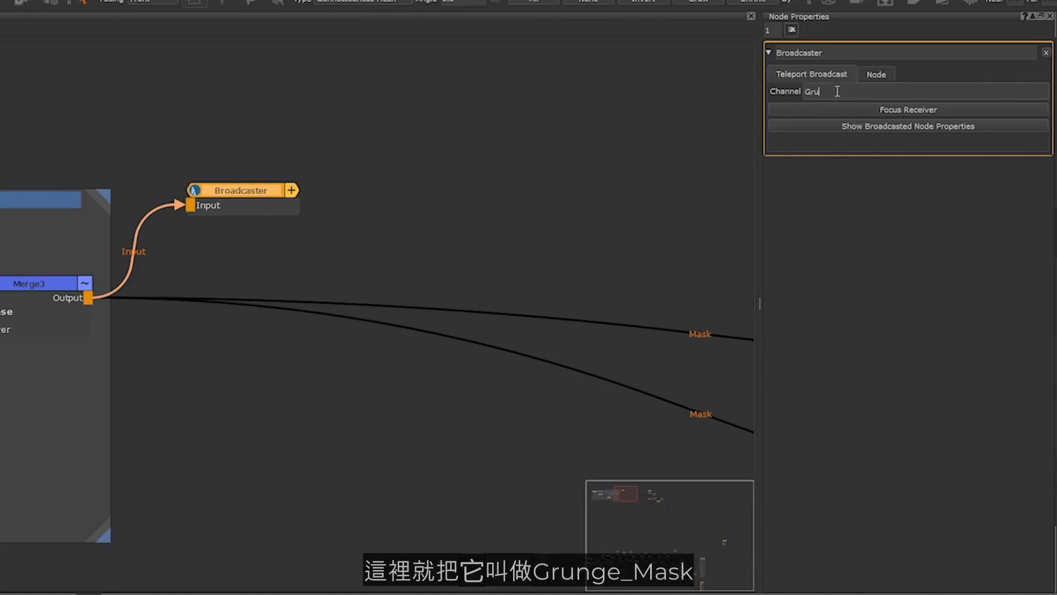
{"action": "type", "text": "nge"}
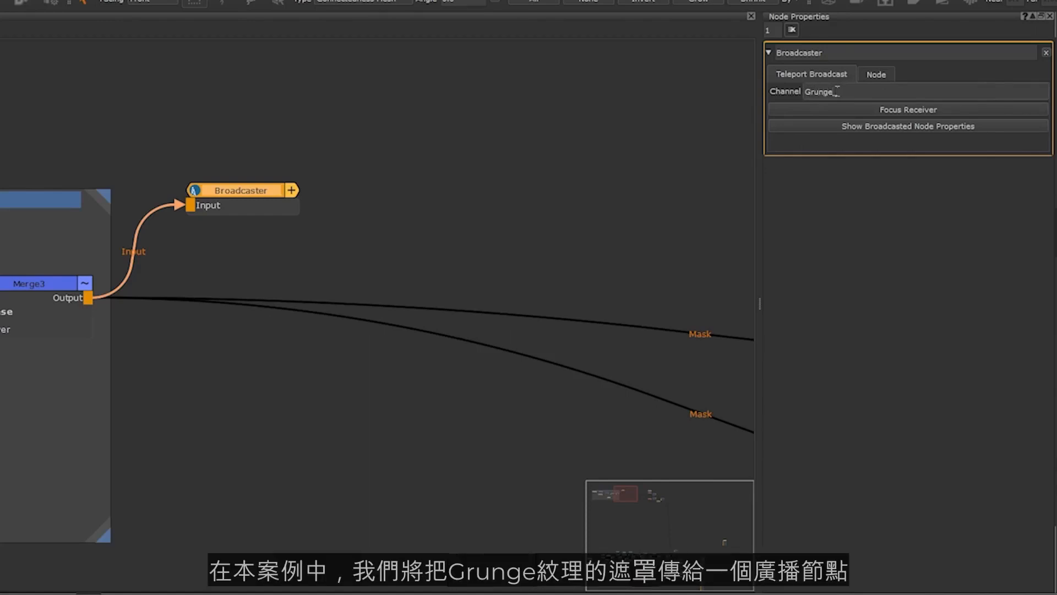
{"action": "type", "text": "_Mask"}
{"action": "key", "text": "Return"}
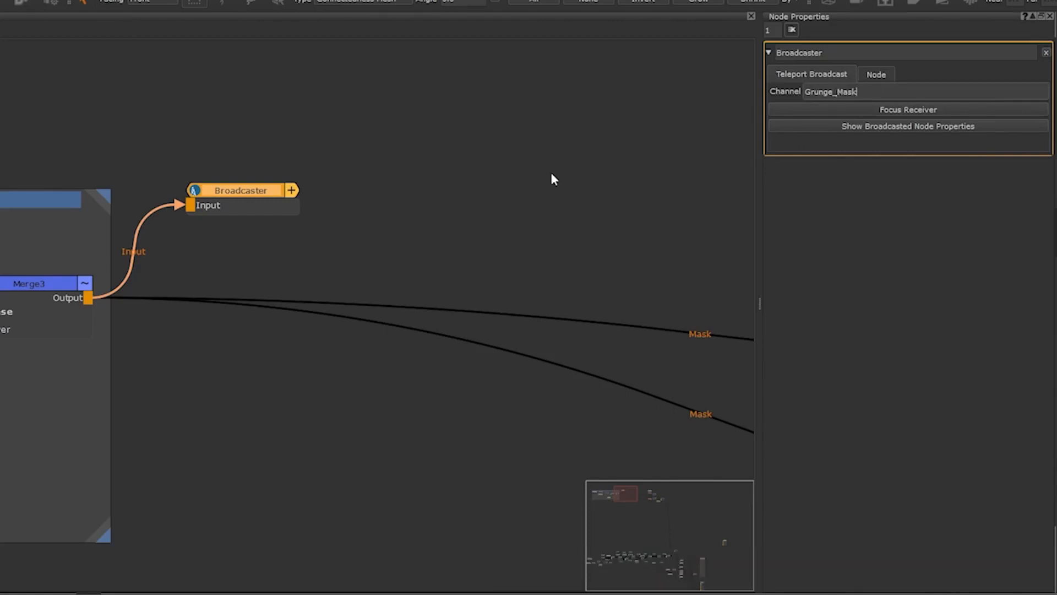
- Create a Teleport Receiver node beside Tiled1 and connect its output to the Mask inputs of Merge14 and Merge5
{"action": "mouse_move", "coordinate": [564, 177]}
{"action": "middle_mouse_down"}
{"action": "mouse_move", "coordinate": [377, 189]}
{"action": "mouse_move", "coordinate": [353, 217]}
{"action": "middle_mouse_up"}
{"action": "key", "text": "Tab"}
{"action": "type", "text": "receiver"}
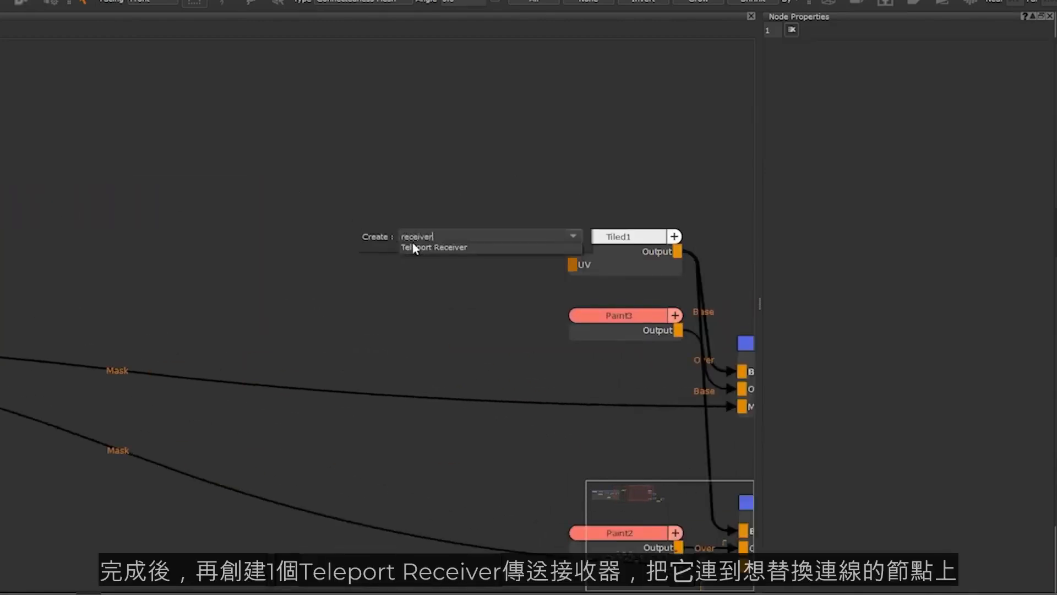
{"action": "left_click", "coordinate": [414, 247]}
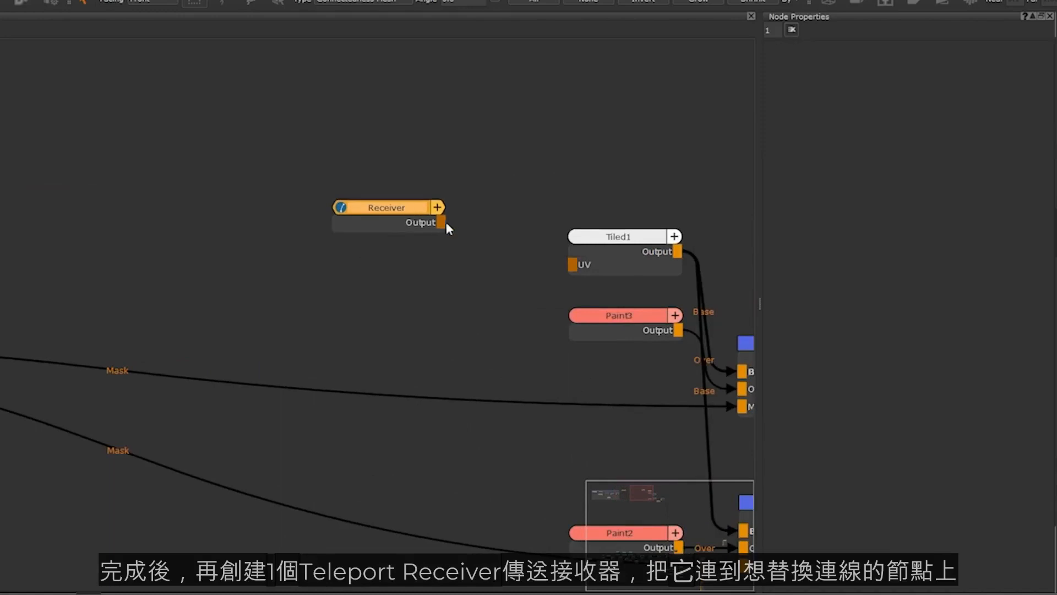
{"action": "left_click_drag", "start_coordinate": [446, 222], "coordinate": [562, 407]}
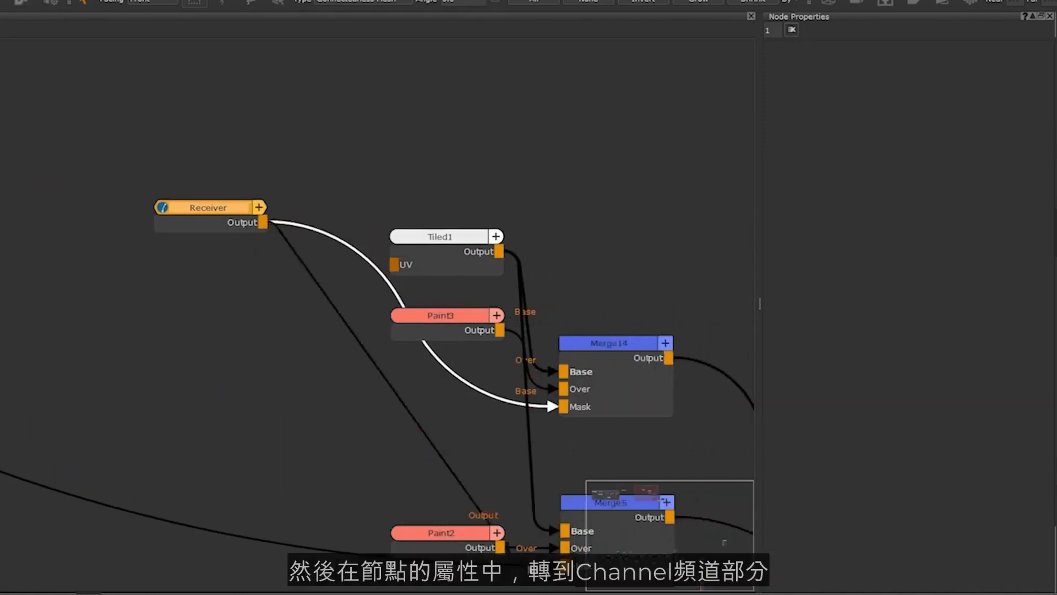
{"action": "left_click_drag", "start_coordinate": [263, 222], "coordinate": [565, 460]}
- Open the new Receiver node's properties and set its channel to Grunge_Mask
{"action": "double_click", "coordinate": [211, 106]}
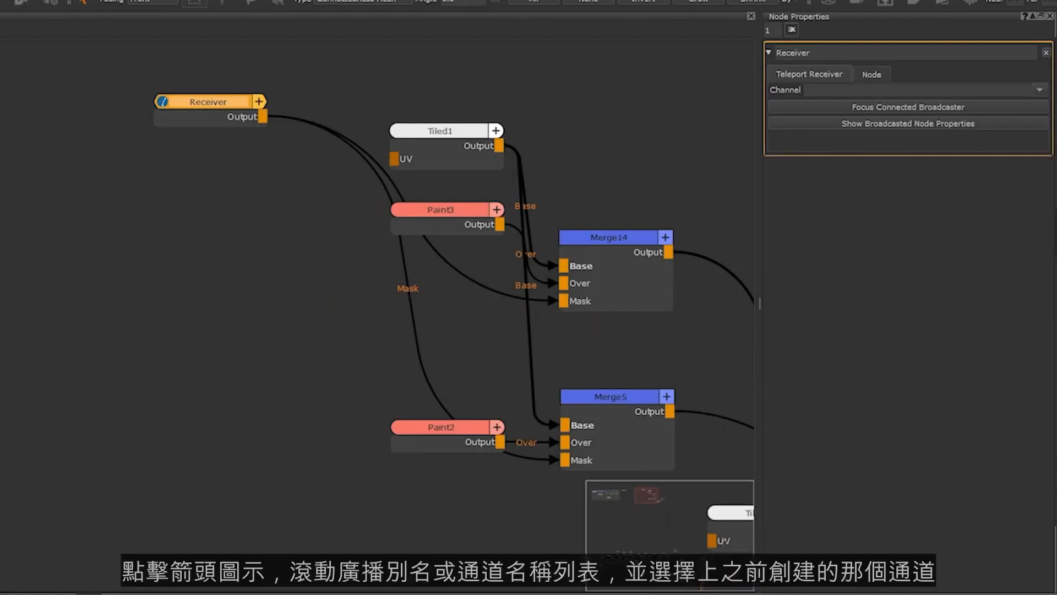
{"action": "left_click", "coordinate": [1039, 91]}
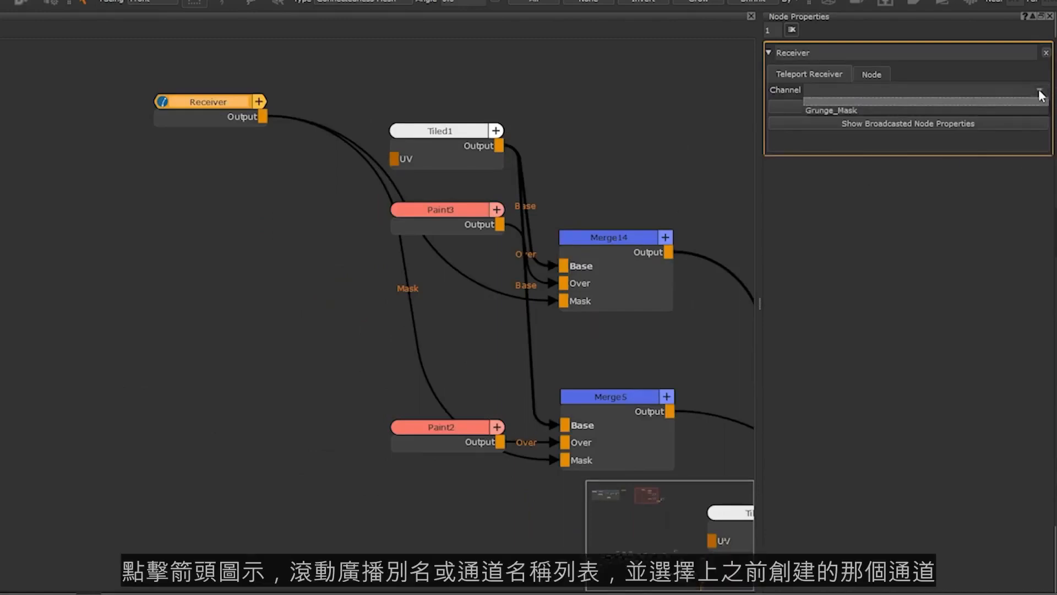
{"action": "left_click", "coordinate": [848, 114]}
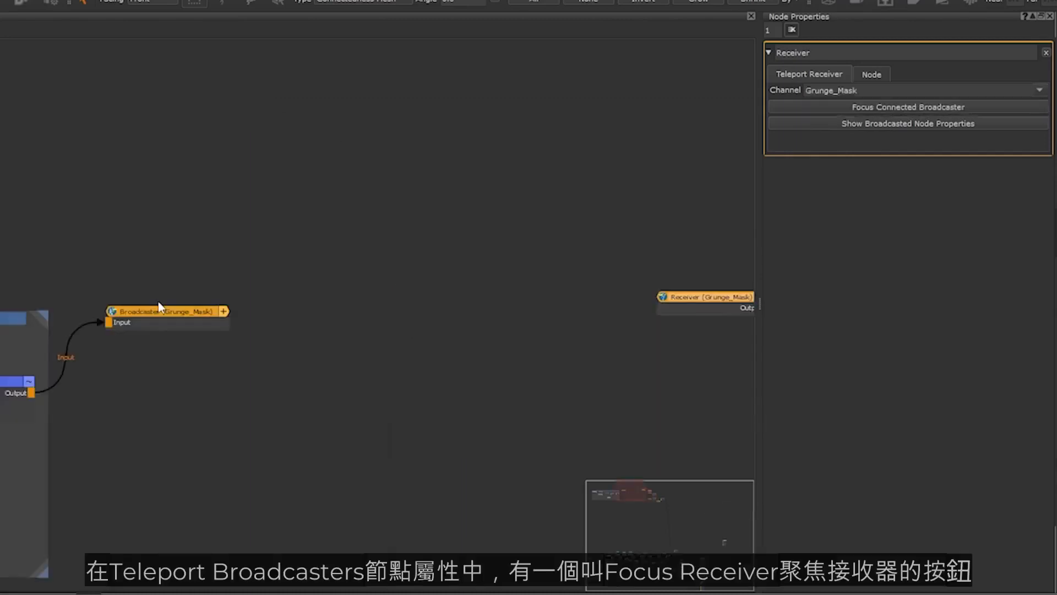
- Focus the Receiver from the Grunge_Mask Broadcaster's properties, and focus the connected Broadcaster from the Receiver's properties
{"action": "left_click", "coordinate": [163, 318]}
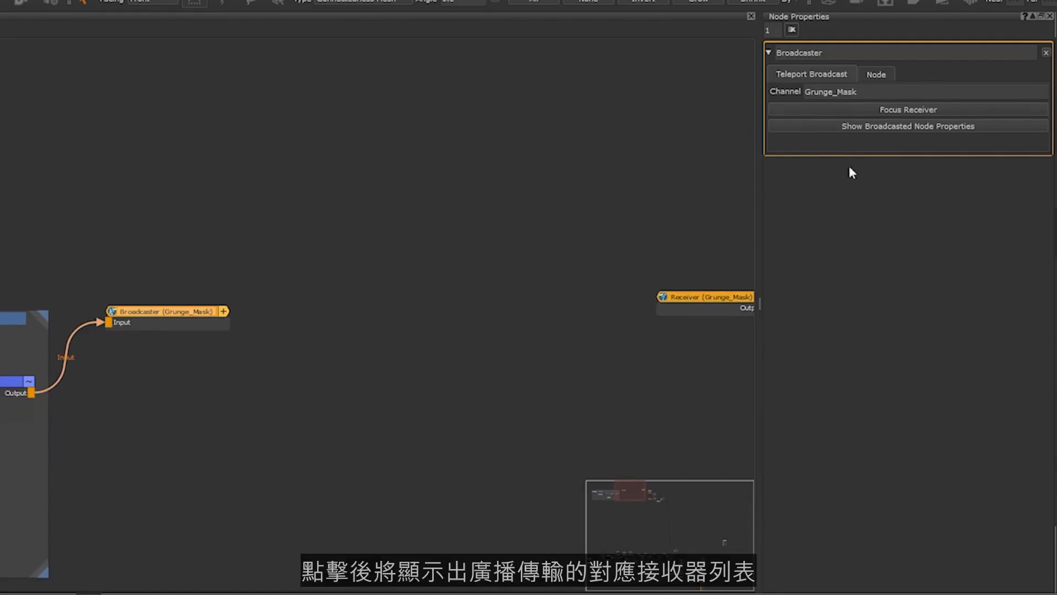
{"action": "left_click", "coordinate": [923, 109]}
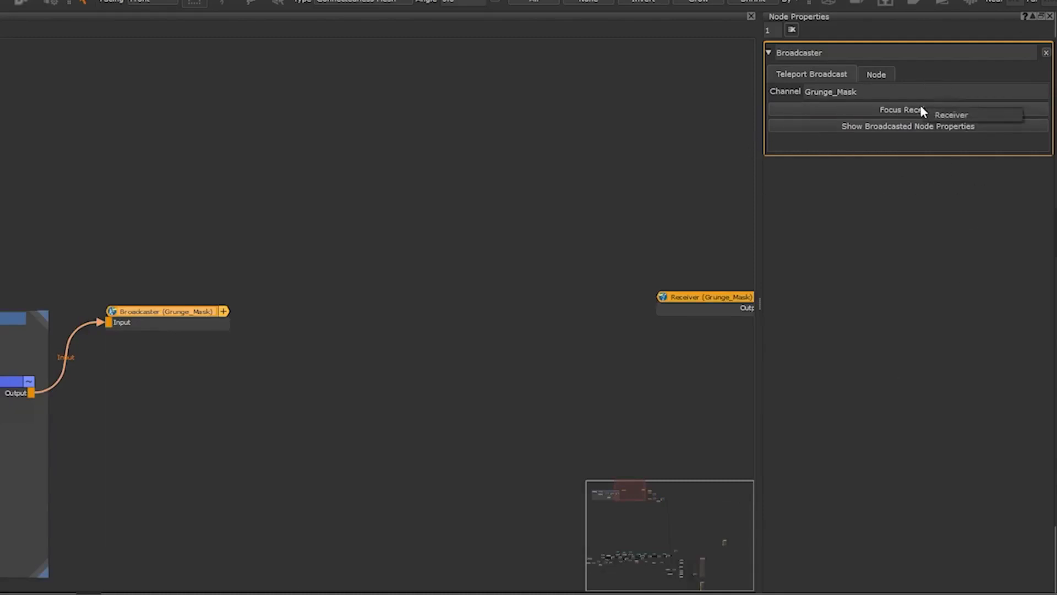
{"action": "left_click", "coordinate": [952, 116]}
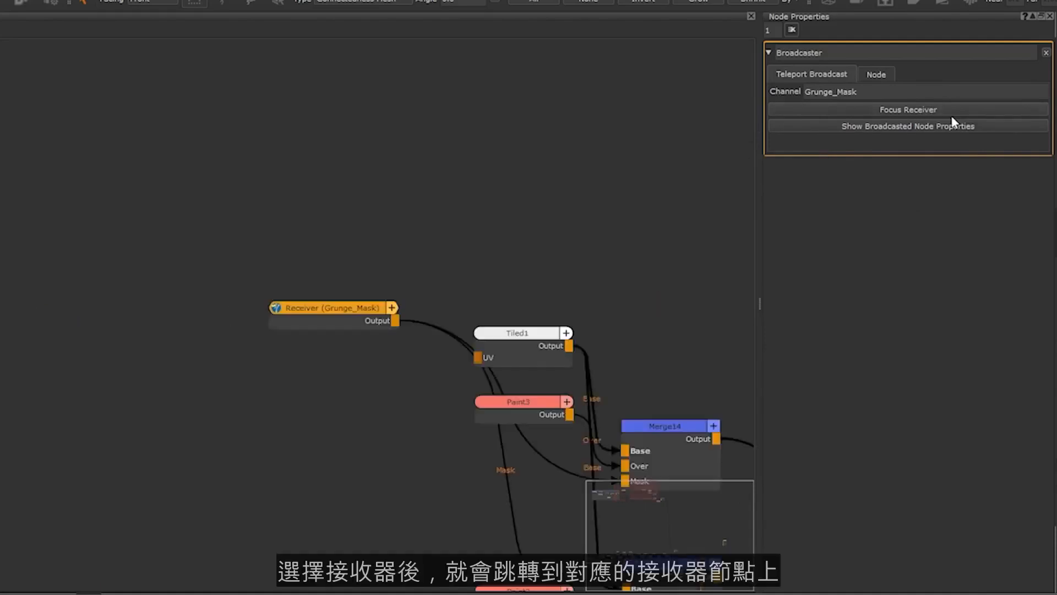
{"action": "left_click", "coordinate": [329, 313]}
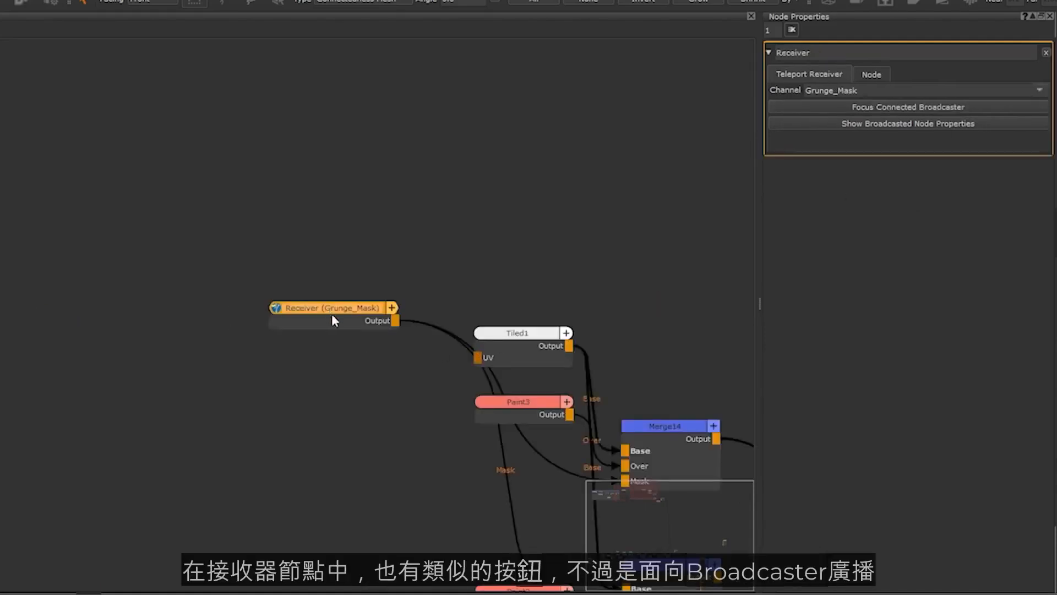
{"action": "left_click", "coordinate": [866, 108]}
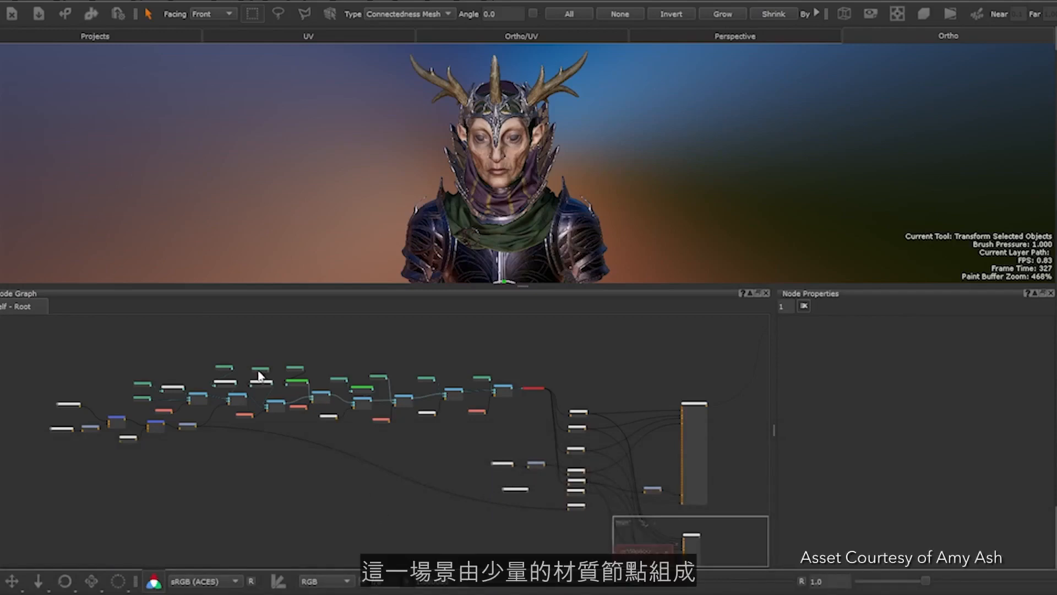
- Look over the material nodes in the elf's root graph and enter the baseCloth material's node graph
{"action": "scroll", "coordinate": [260, 376], "scroll_direction": "up", "scroll_amount": 5}
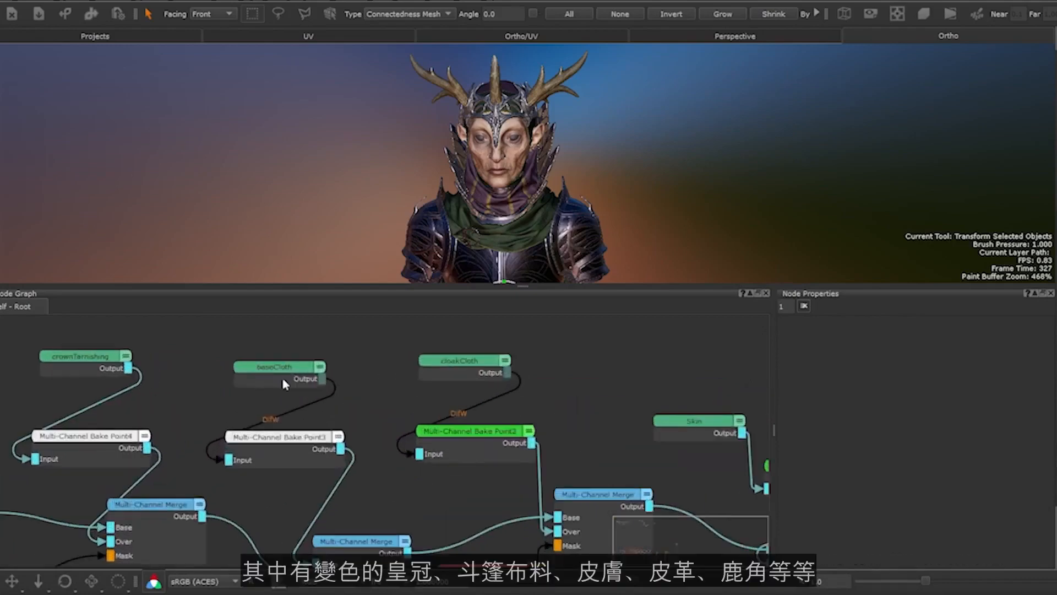
{"action": "middle_click_drag", "start_coordinate": [624, 410], "coordinate": [90, 399]}
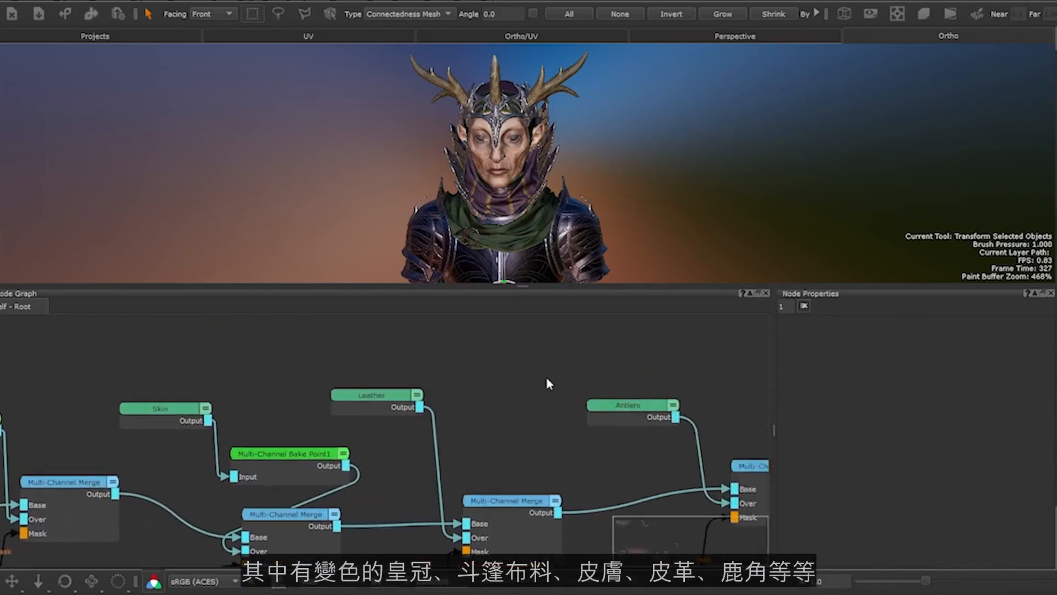
{"action": "scroll", "coordinate": [527, 388], "scroll_direction": "down", "scroll_amount": 5}
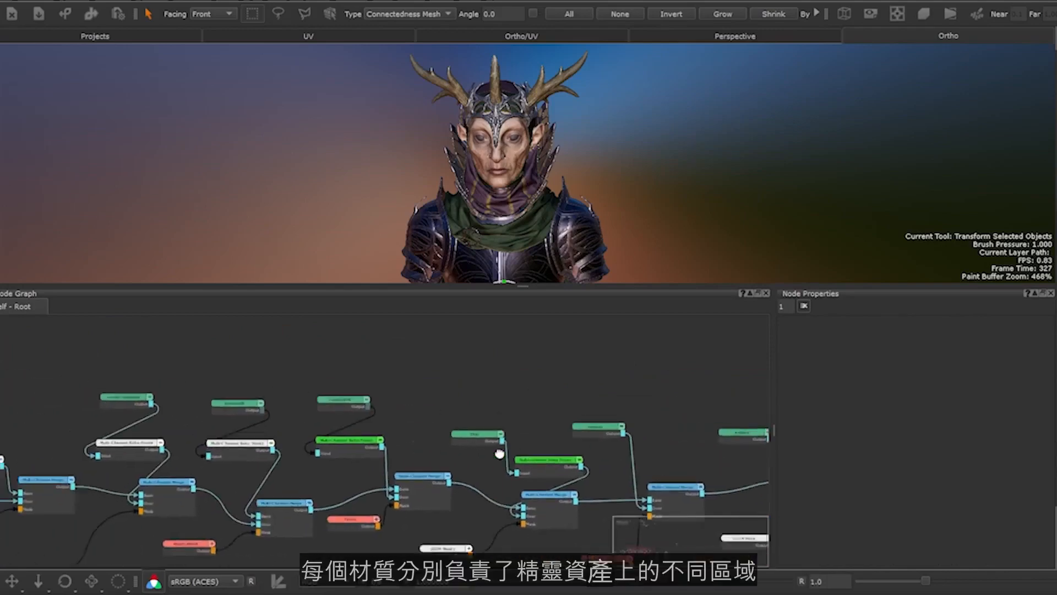
{"action": "scroll", "coordinate": [500, 453], "scroll_direction": "up", "scroll_amount": 2}
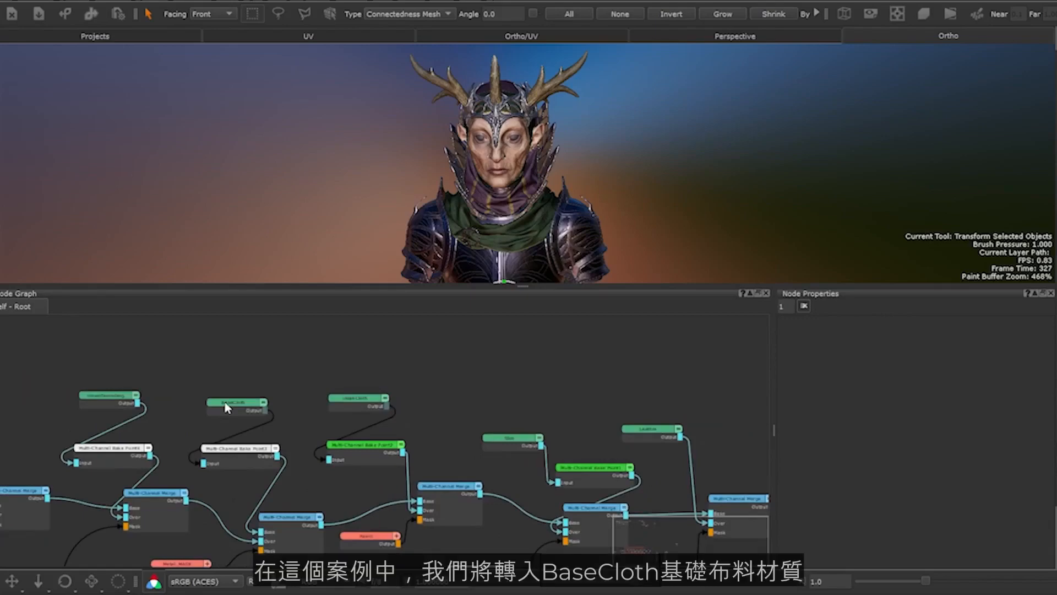
{"action": "left_click", "coordinate": [227, 408]}
{"action": "scroll", "coordinate": [227, 408], "scroll_direction": "up", "scroll_amount": 3}
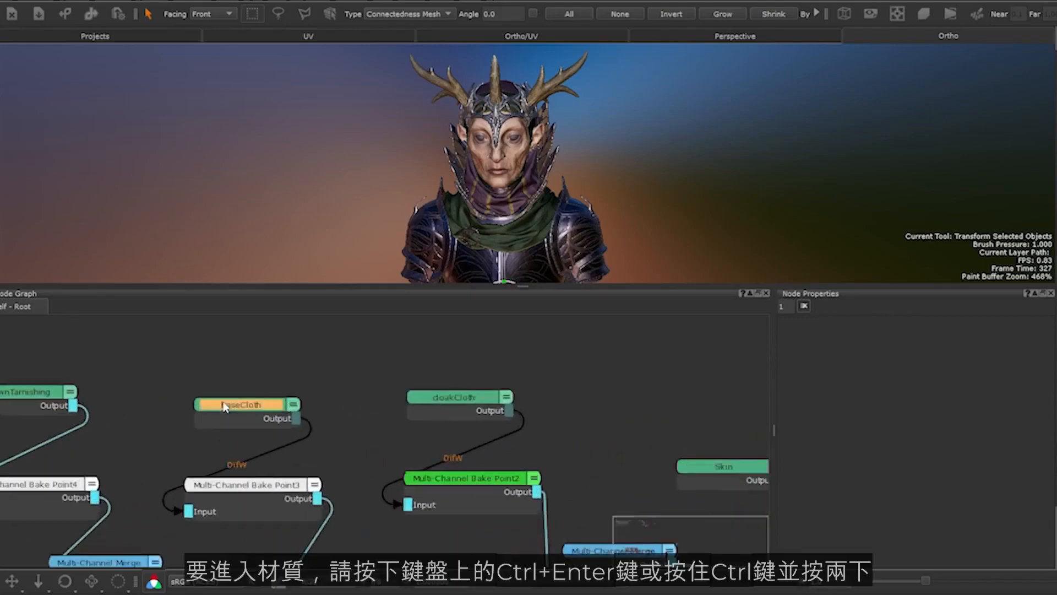
{"action": "key", "text": "ctrl+Return"}
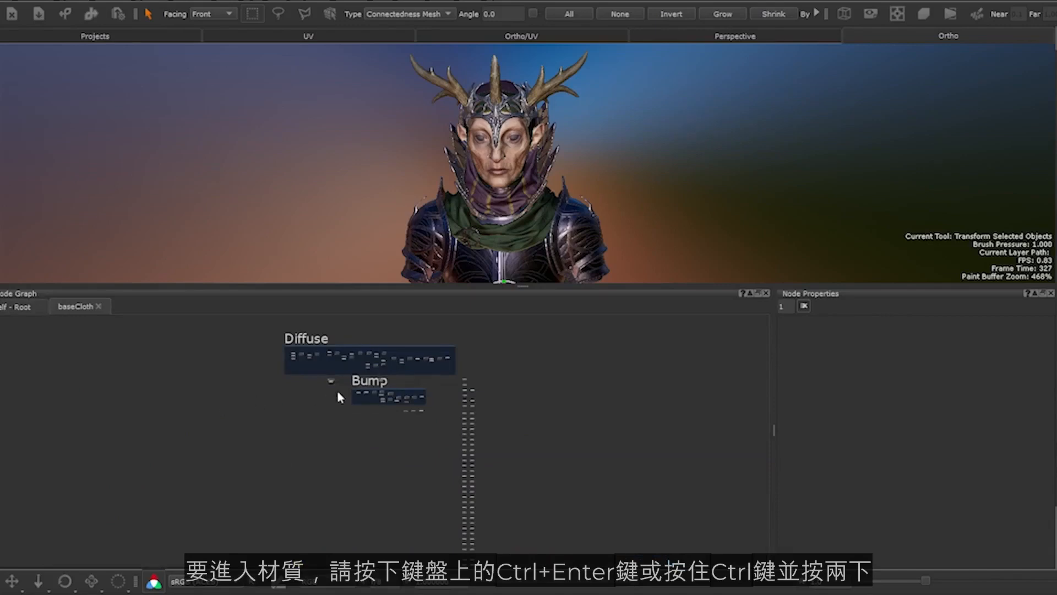
- Locate the Embroidery MASK and Weave groups between Diffuse and Bump, and examine where their connections lead
{"action": "scroll", "coordinate": [424, 346], "scroll_direction": "up", "scroll_amount": 5}
{"action": "scroll", "coordinate": [305, 429], "scroll_direction": "up", "scroll_amount": 3}
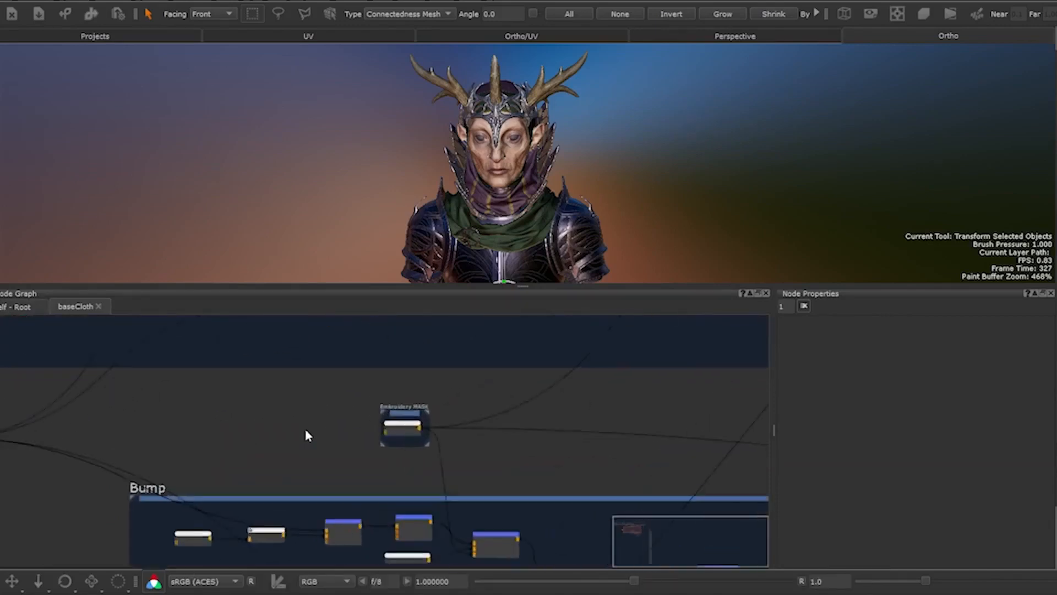
{"action": "left_click_drag", "start_coordinate": [416, 402], "coordinate": [392, 407]}
{"action": "middle_click_drag", "start_coordinate": [83, 432], "coordinate": [482, 472]}
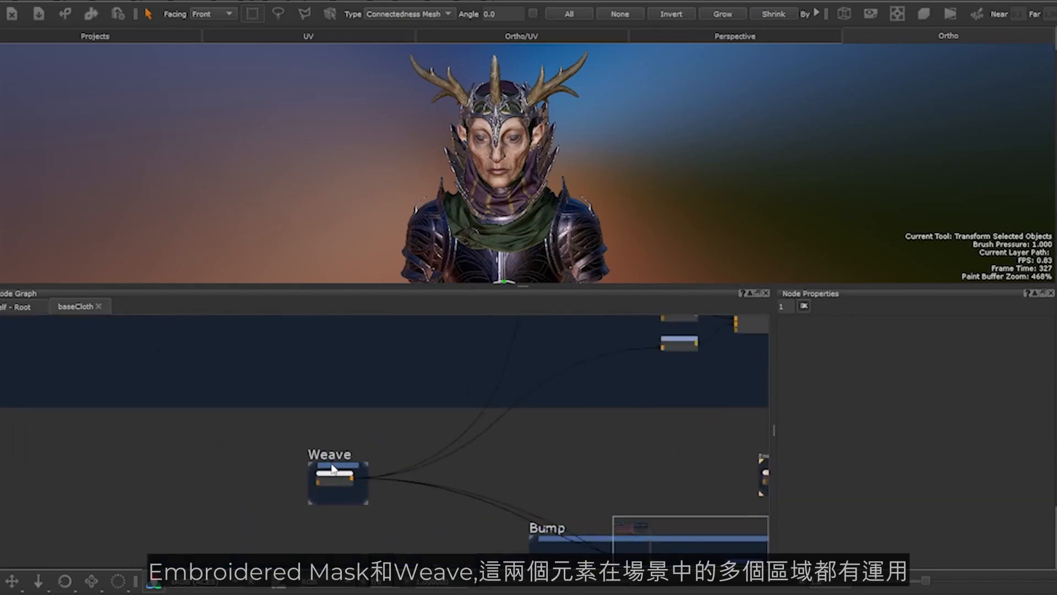
{"action": "left_click_drag", "start_coordinate": [338, 472], "coordinate": [304, 467]}
{"action": "scroll", "coordinate": [560, 486], "scroll_direction": "down", "scroll_amount": 4}
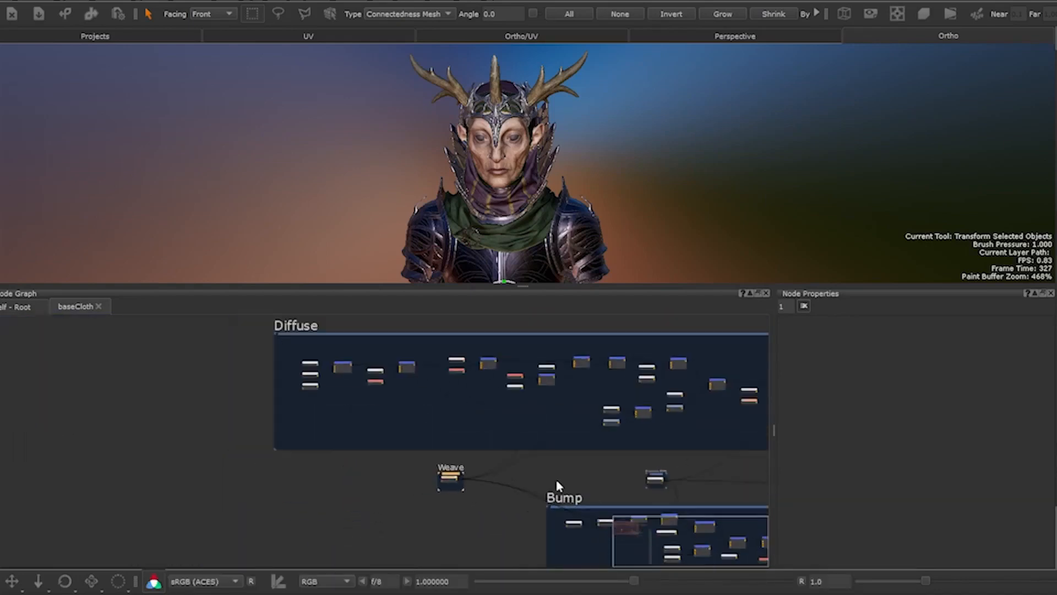
{"action": "middle_click_drag", "start_coordinate": [575, 477], "coordinate": [361, 472]}
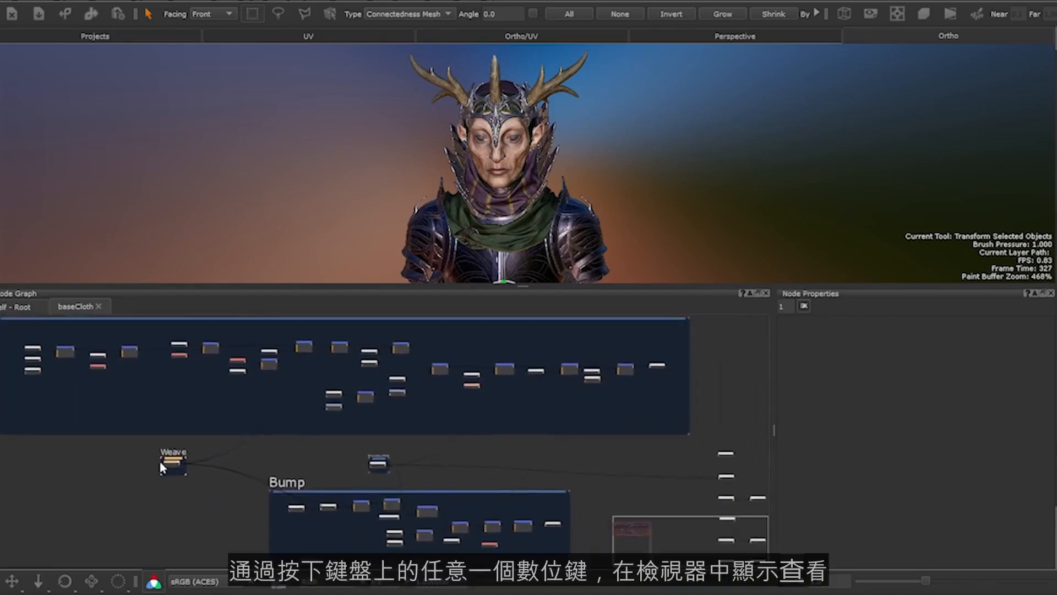
- Display the Weave group's Tiled node in the viewer and inspect its pattern closely on the model
{"action": "scroll", "coordinate": [191, 453], "scroll_direction": "up", "scroll_amount": 5}
{"action": "scroll", "coordinate": [213, 473], "scroll_direction": "up", "scroll_amount": 1}
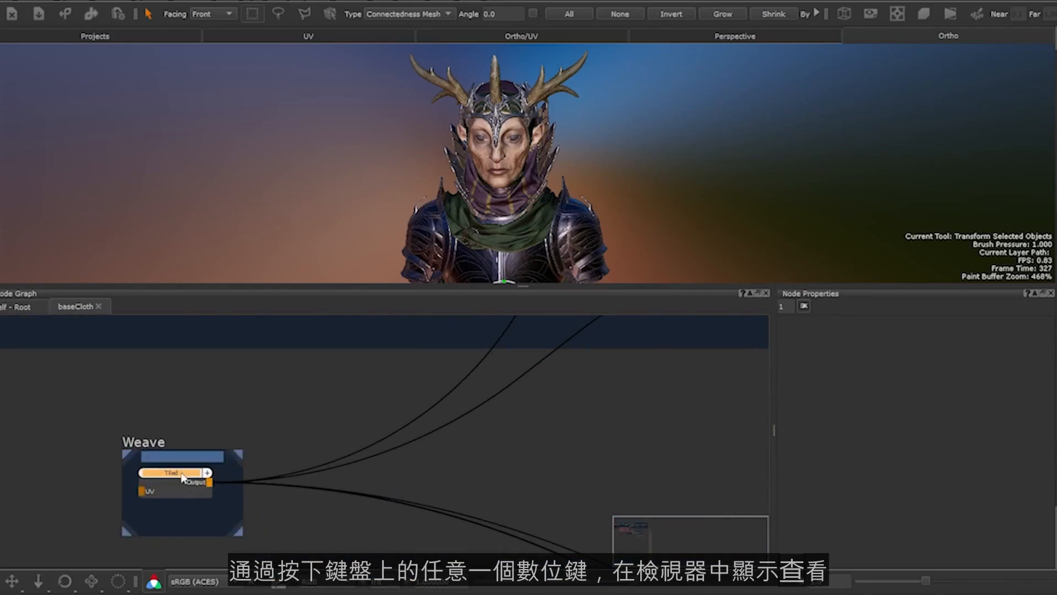
{"action": "key", "text": "1"}
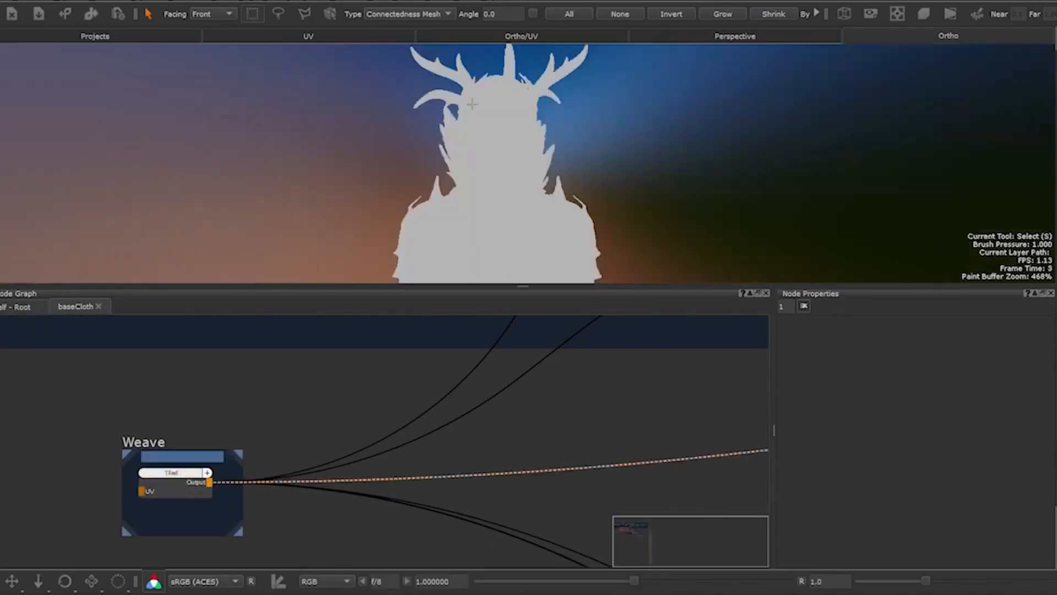
{"action": "scroll", "coordinate": [501, 208], "scroll_direction": "up", "scroll_amount": 10}
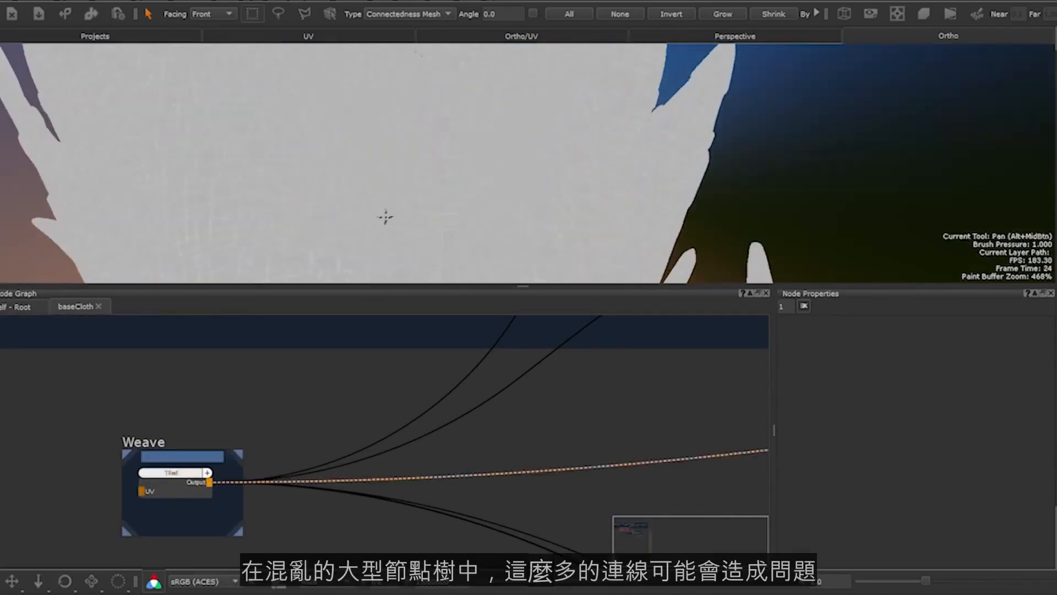
{"action": "scroll", "coordinate": [385, 217], "scroll_direction": "up", "scroll_amount": 3}
{"action": "scroll", "coordinate": [312, 453], "scroll_direction": "down", "scroll_amount": 2}
- Create a Teleport Broadcast node just above the Weave group and connect the Tiled node's output to its input
{"action": "scroll", "coordinate": [309, 457], "scroll_direction": "down", "scroll_amount": 5}
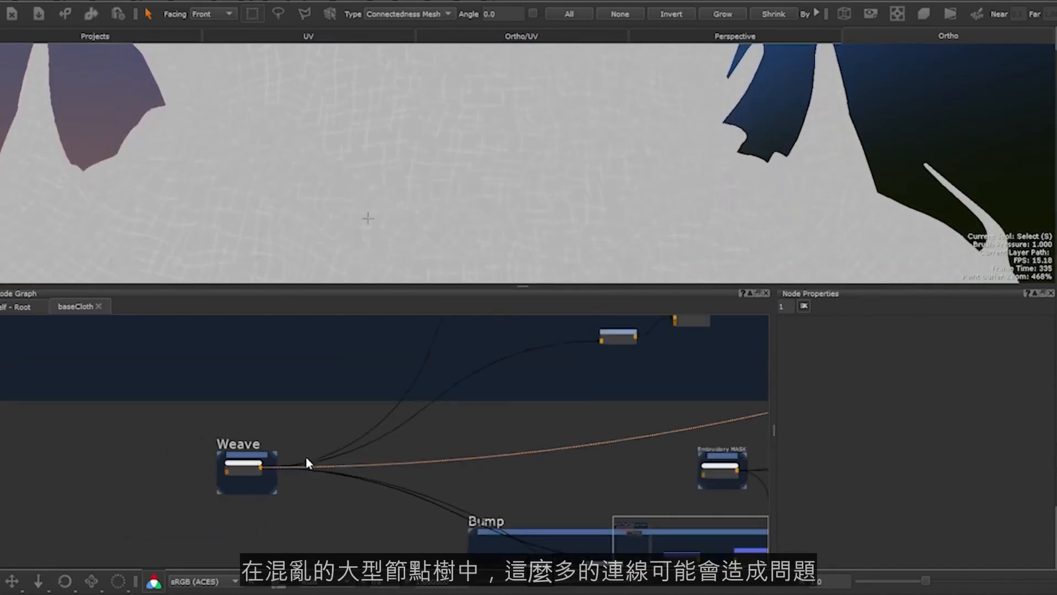
{"action": "scroll", "coordinate": [378, 488], "scroll_direction": "down", "scroll_amount": 2}
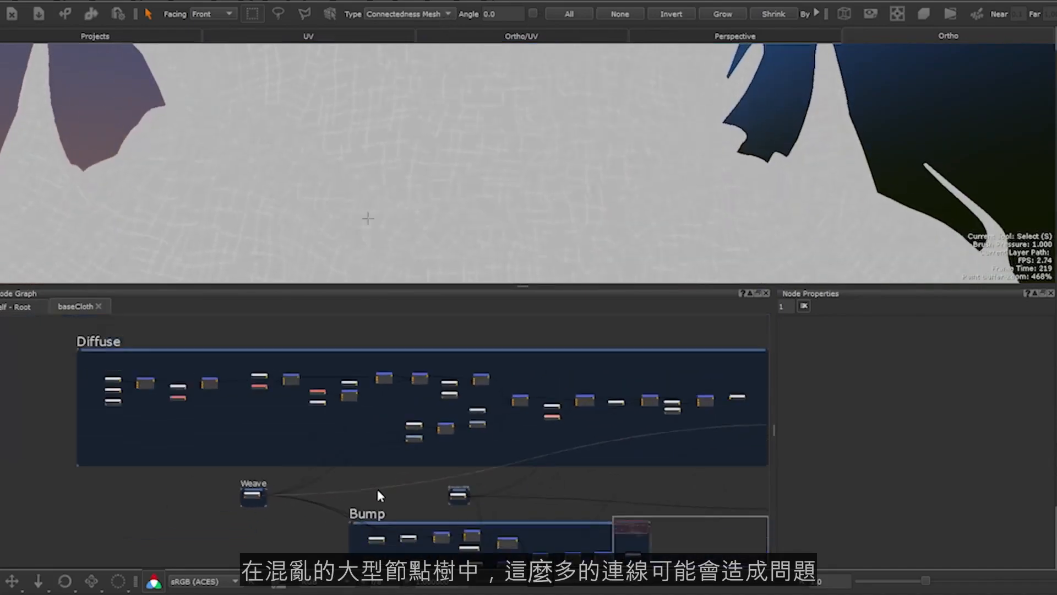
{"action": "middle_click_drag", "start_coordinate": [376, 487], "coordinate": [328, 473]}
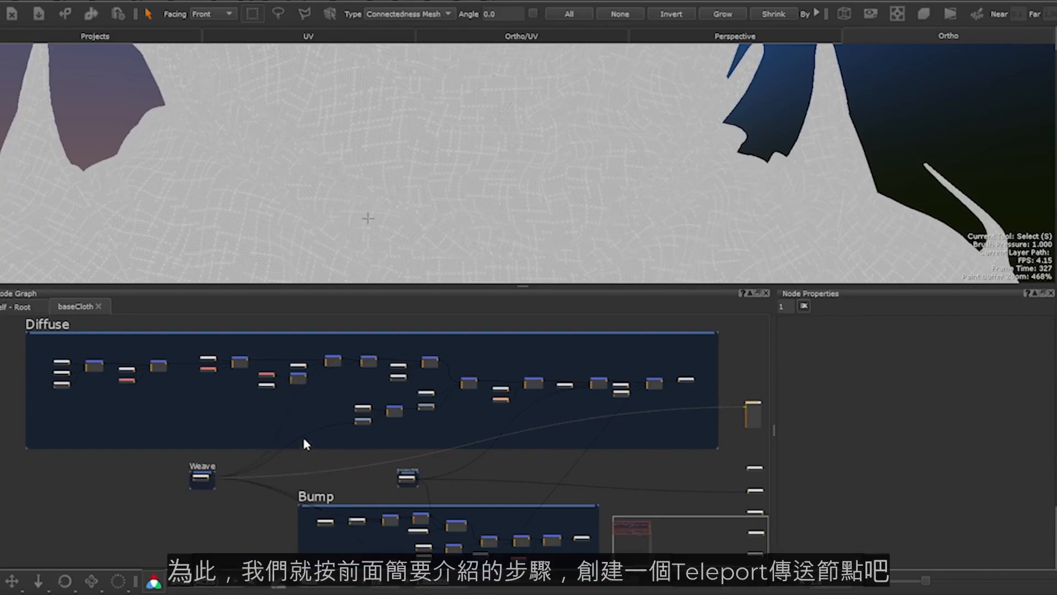
{"action": "scroll", "coordinate": [236, 460], "scroll_direction": "up", "scroll_amount": 6}
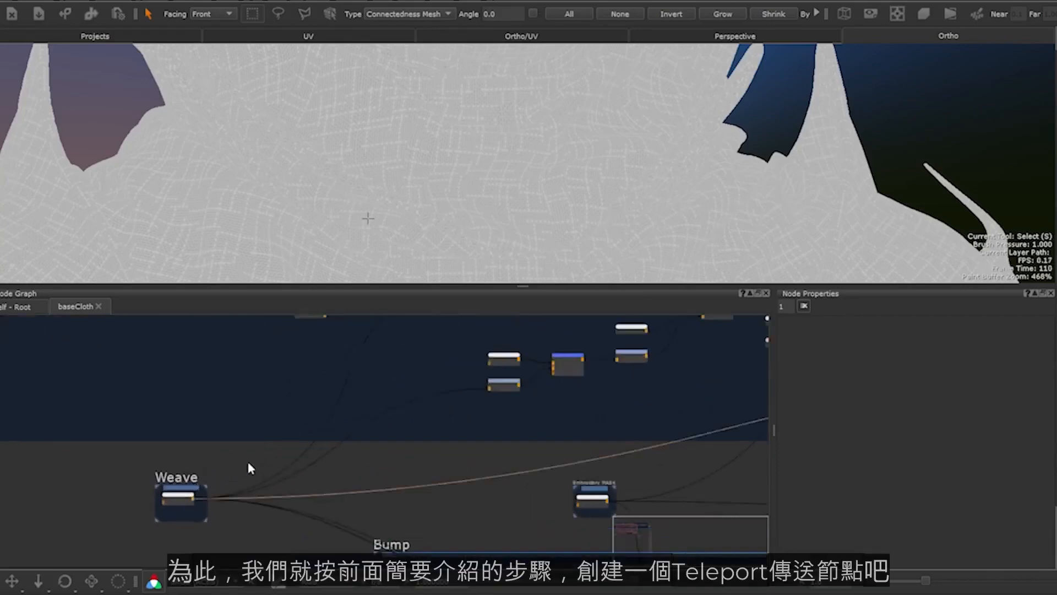
{"action": "middle_click_drag", "start_coordinate": [236, 462], "coordinate": [217, 439]}
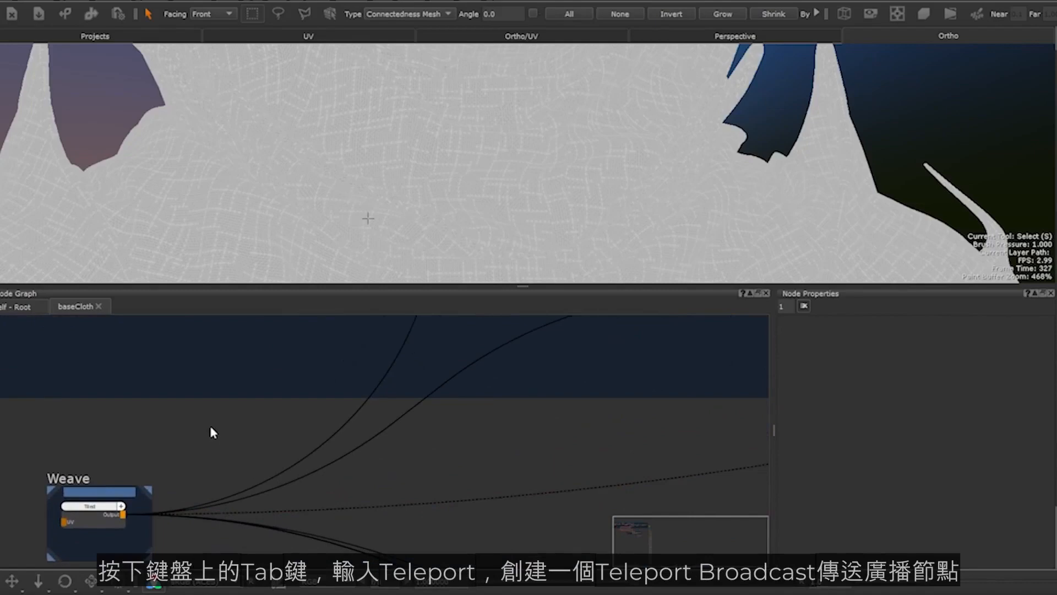
{"action": "key", "text": "Tab"}
{"action": "type", "text": "telep"}
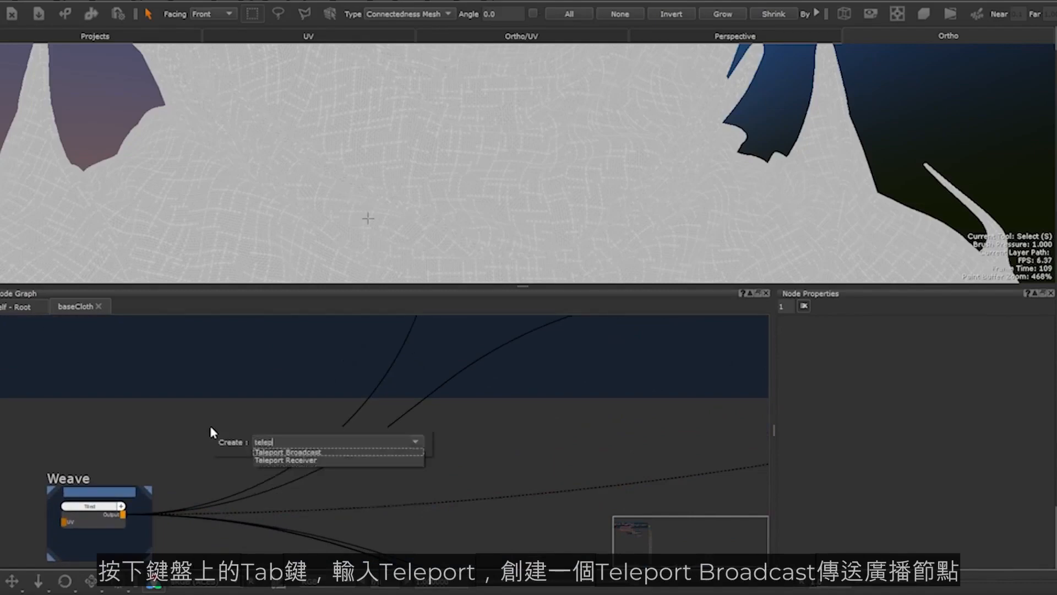
{"action": "left_click", "coordinate": [286, 450]}
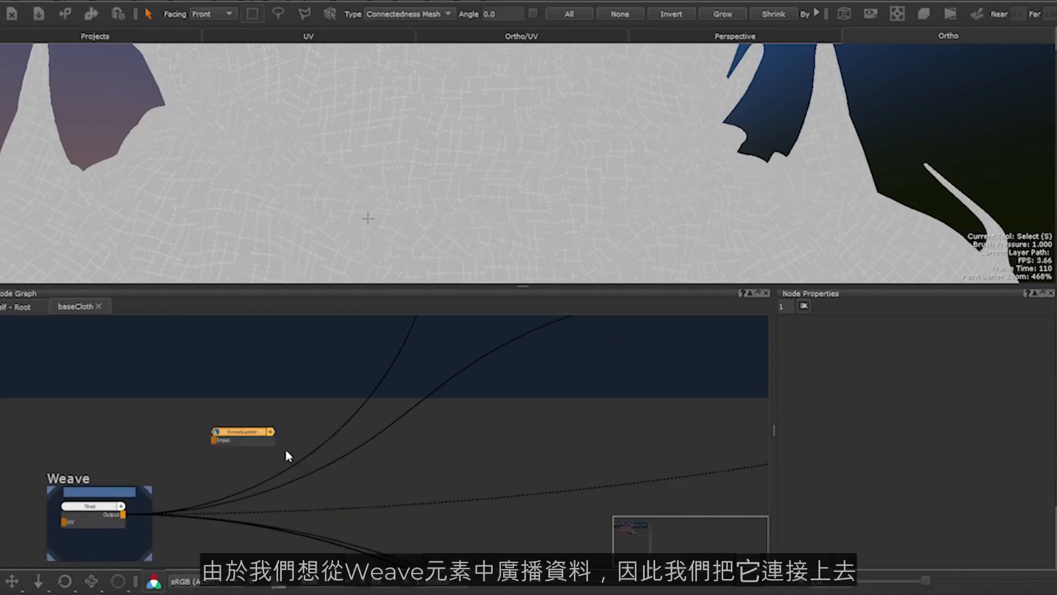
{"action": "left_click_drag", "start_coordinate": [254, 442], "coordinate": [227, 446]}
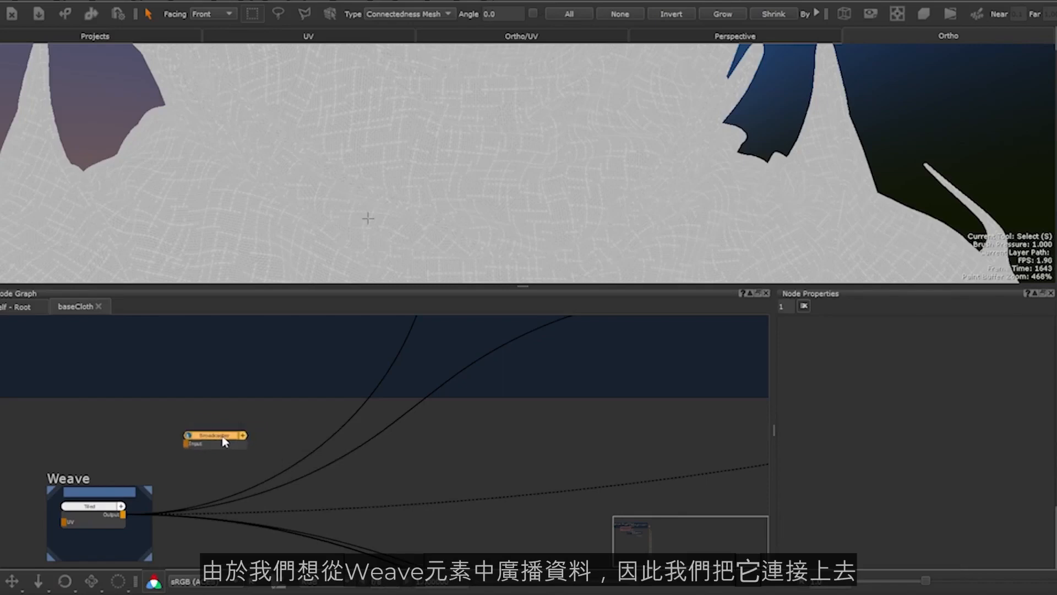
{"action": "left_click_drag", "start_coordinate": [122, 515], "coordinate": [183, 444]}
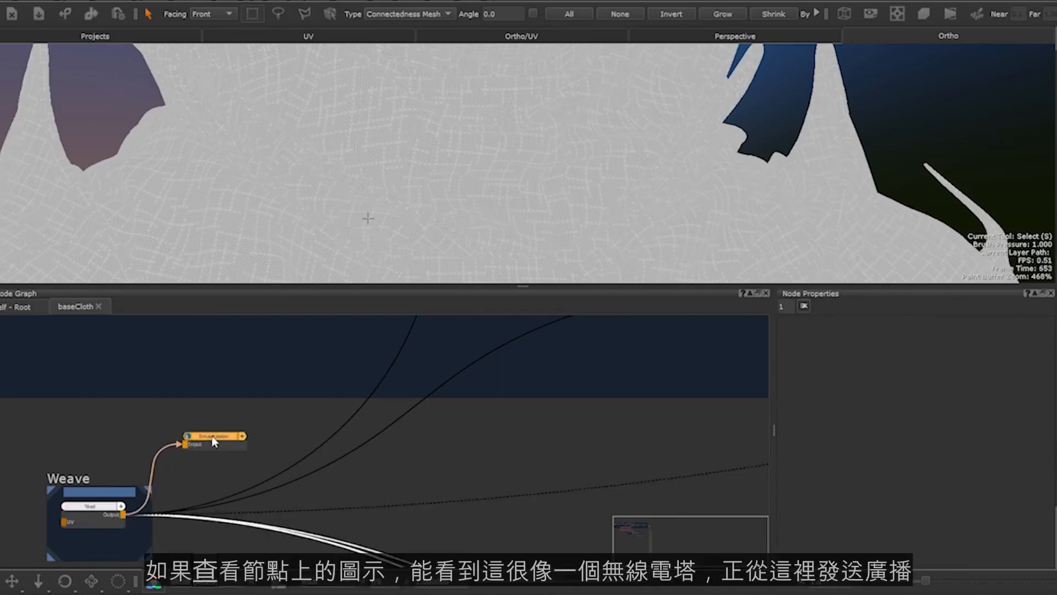
- Open the new Broadcaster node's properties and set its channel to Weave_texture
{"action": "scroll", "coordinate": [193, 451], "scroll_direction": "up", "scroll_amount": 4}
{"action": "scroll", "coordinate": [195, 450], "scroll_direction": "up", "scroll_amount": 3}
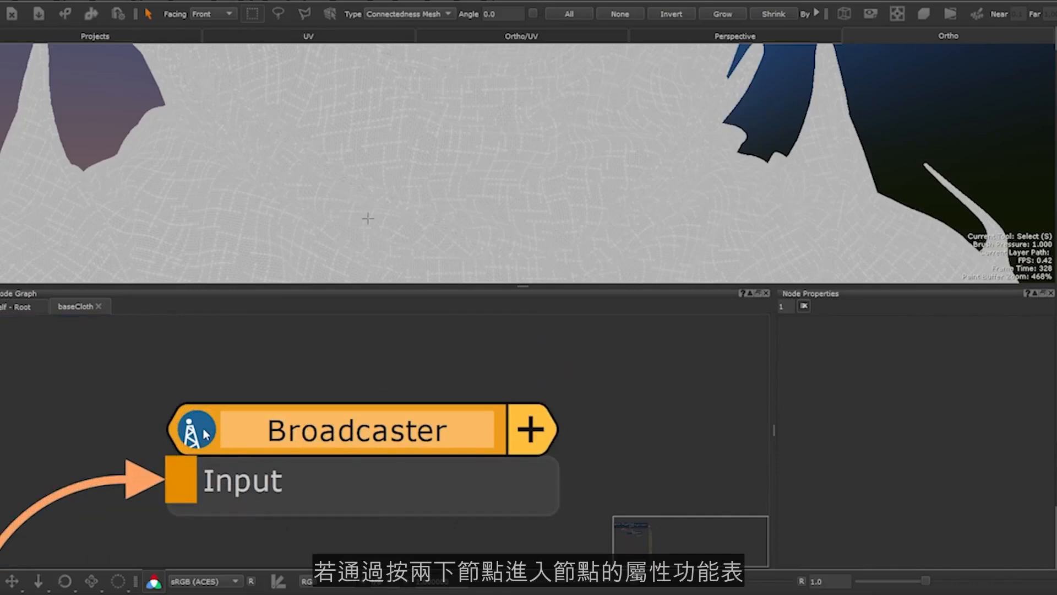
{"action": "double_click", "coordinate": [328, 445]}
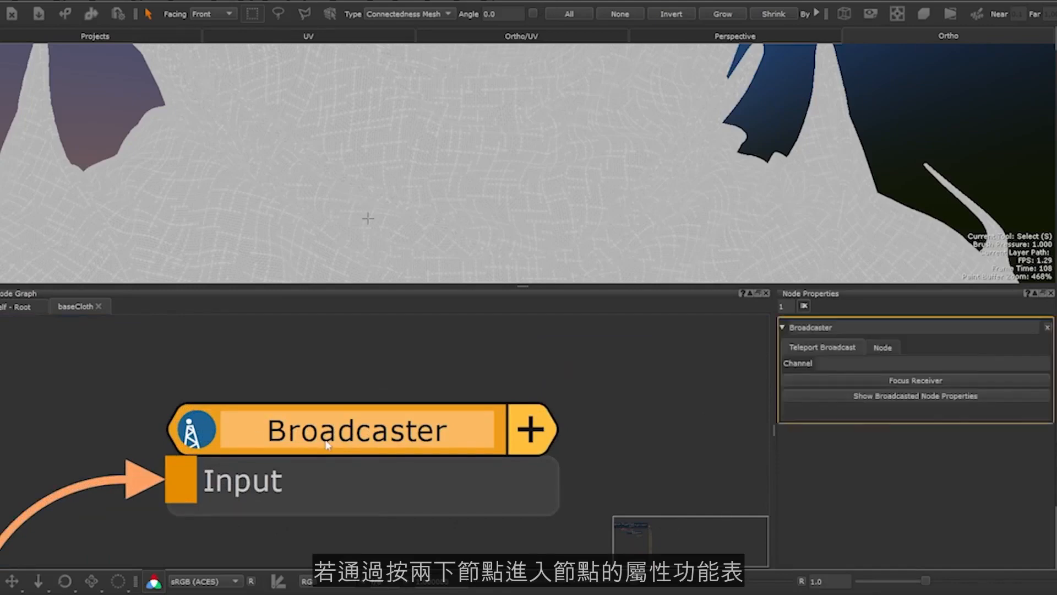
{"action": "left_click", "coordinate": [829, 365]}
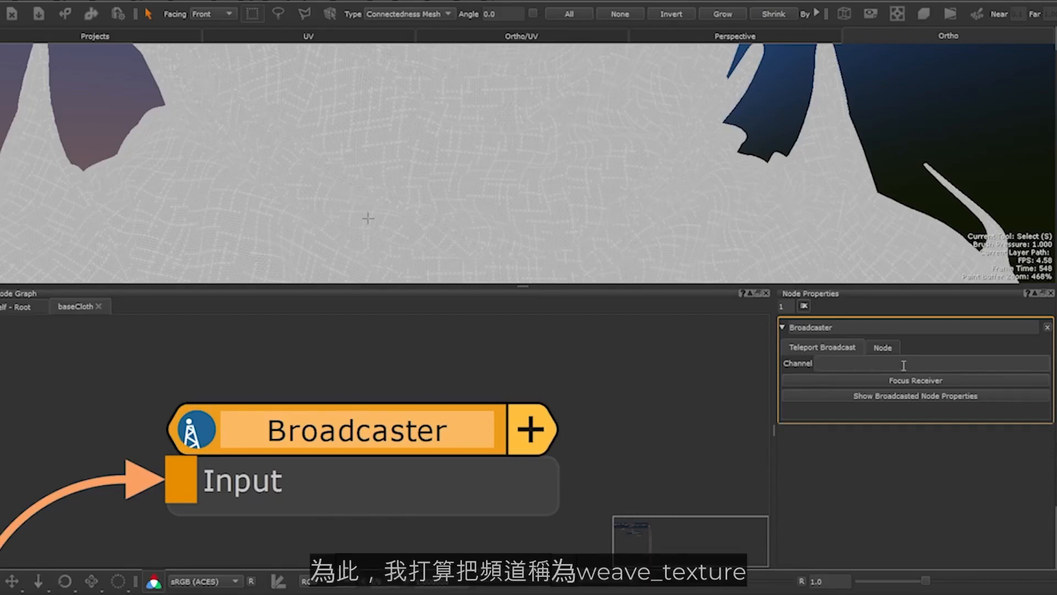
{"action": "type", "text": "Weave_texture"}
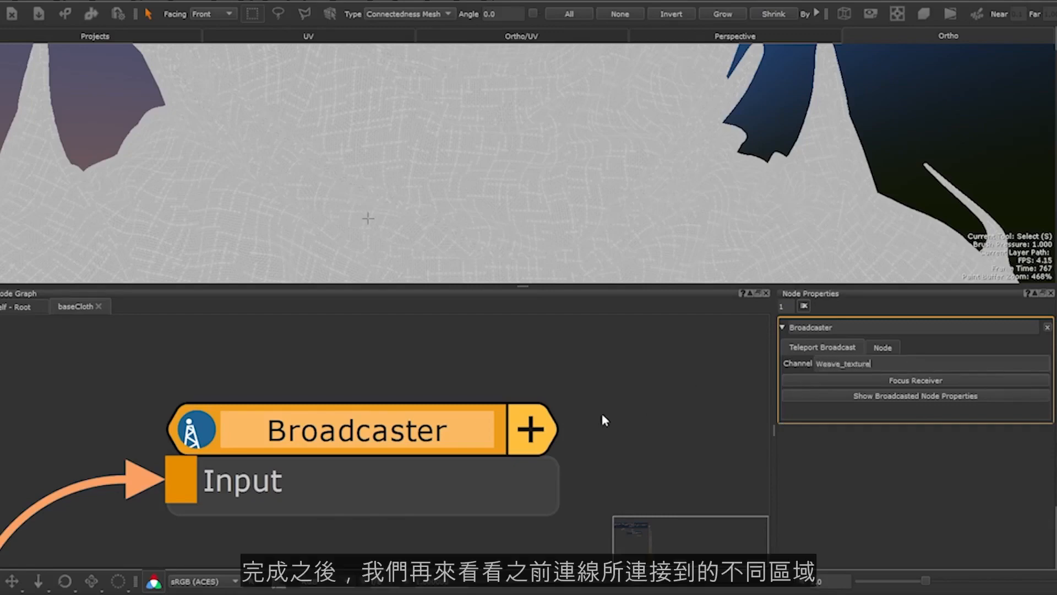
{"action": "key", "text": "Return"}
- Display the grey col merge node and the weave_MERGE node in the viewer, and compare the cloth texture up close before and after the weave
{"action": "scroll", "coordinate": [332, 508], "scroll_direction": "down", "scroll_amount": 6}
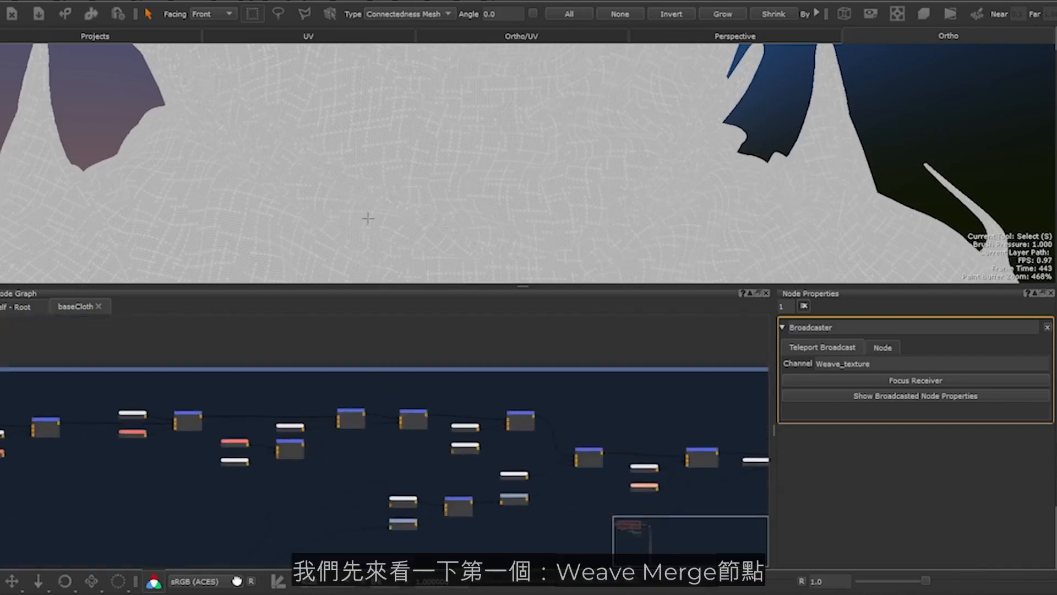
{"action": "scroll", "coordinate": [376, 438], "scroll_direction": "up", "scroll_amount": 5}
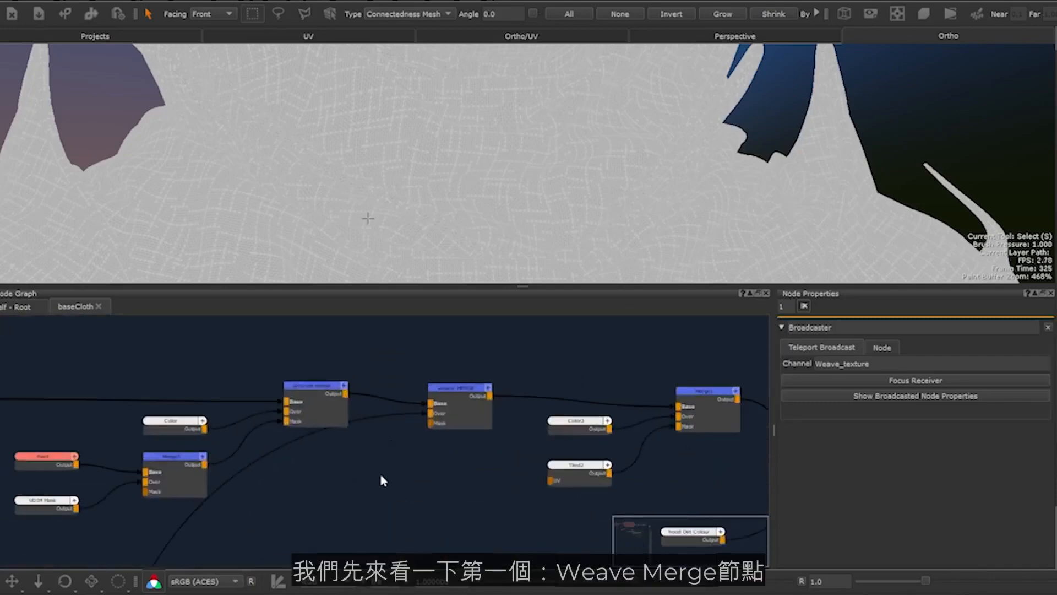
{"action": "left_click", "coordinate": [451, 387]}
{"action": "left_click", "coordinate": [318, 386]}
{"action": "key", "text": "1"}
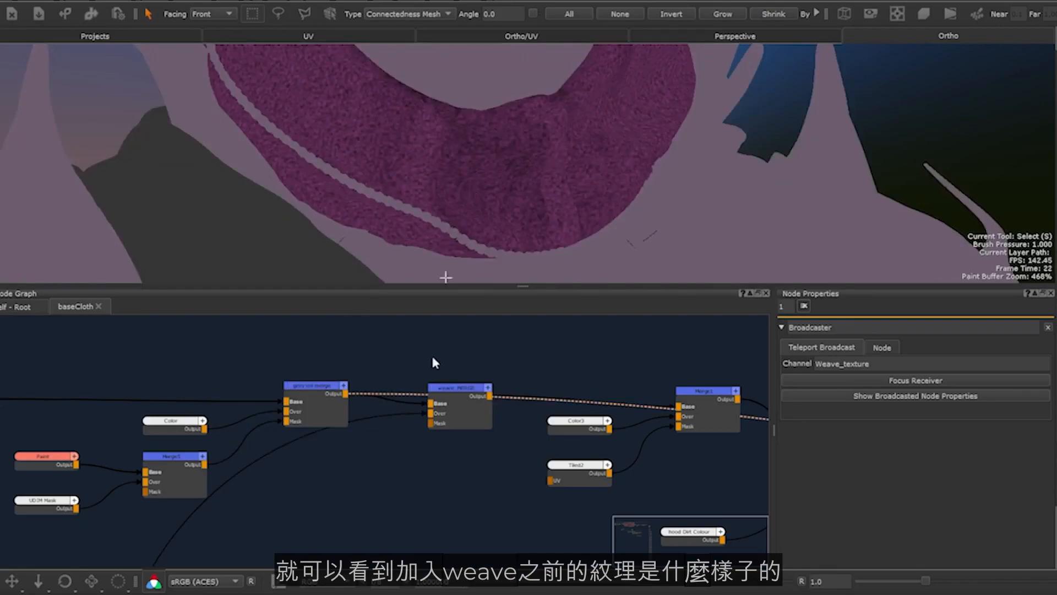
{"action": "left_click", "coordinate": [447, 391]}
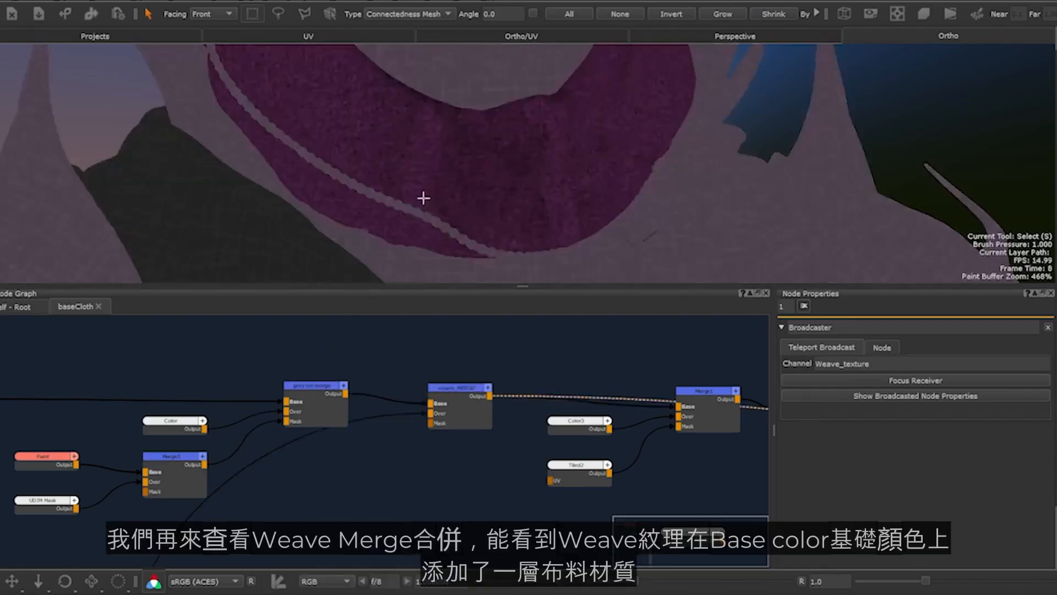
{"action": "scroll", "coordinate": [406, 130], "scroll_direction": "up", "scroll_amount": 10}
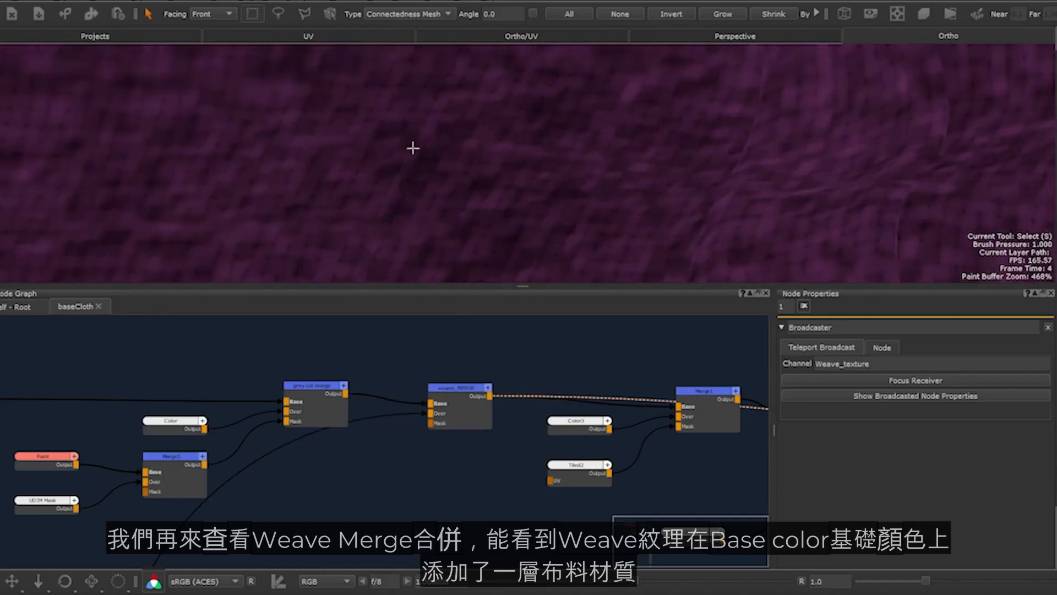
{"action": "scroll", "coordinate": [377, 117], "scroll_direction": "down", "scroll_amount": 5}
{"action": "scroll", "coordinate": [307, 153], "scroll_direction": "down", "scroll_amount": 4}
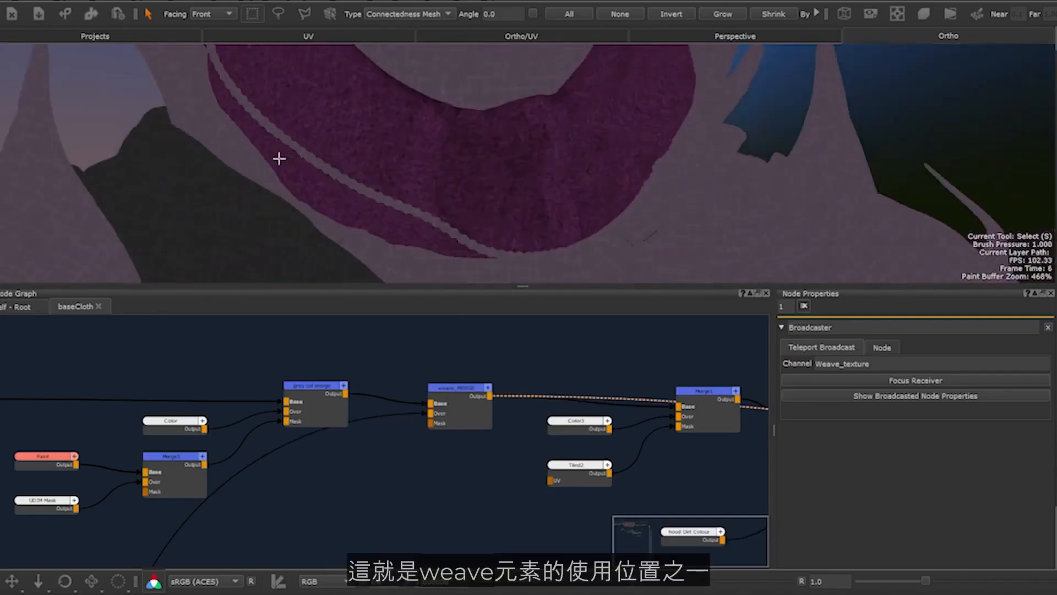
{"action": "middle_click_drag", "start_coordinate": [307, 163], "coordinate": [310, 186], "text": "alt"}
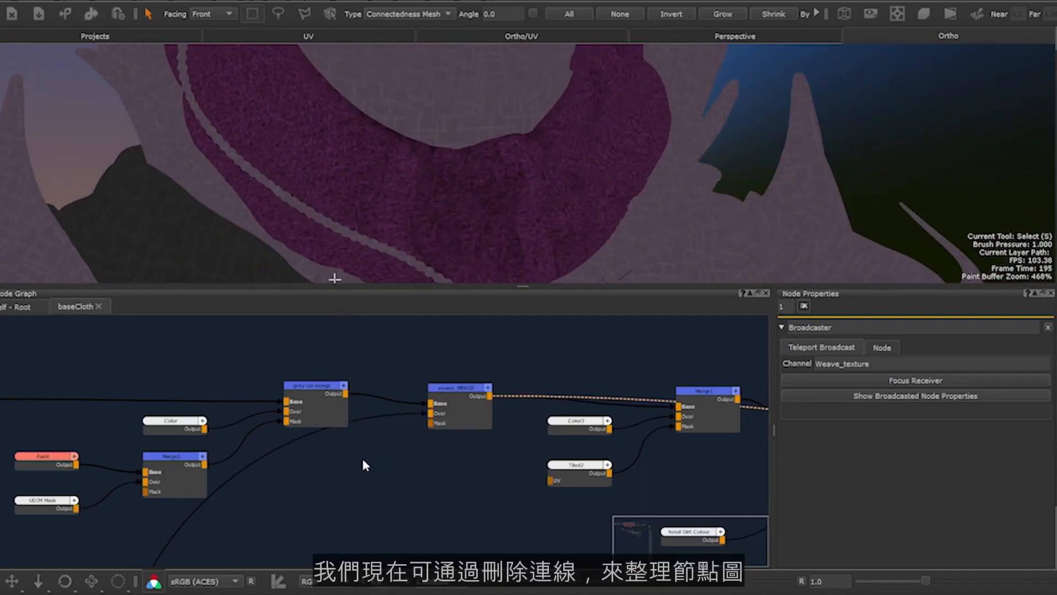
- Create a Teleport Receiver node below weave_MERGE and connect its output to weave_MERGE's Over input, replacing the long connection
{"action": "scroll", "coordinate": [351, 451], "scroll_direction": "down", "scroll_amount": 3}
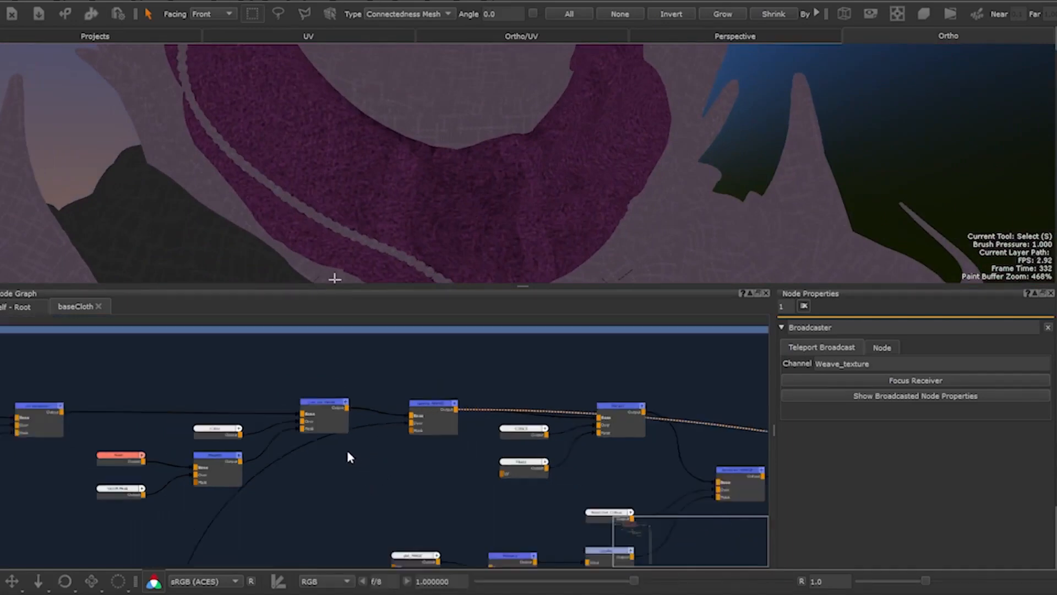
{"action": "scroll", "coordinate": [341, 451], "scroll_direction": "up", "scroll_amount": 1}
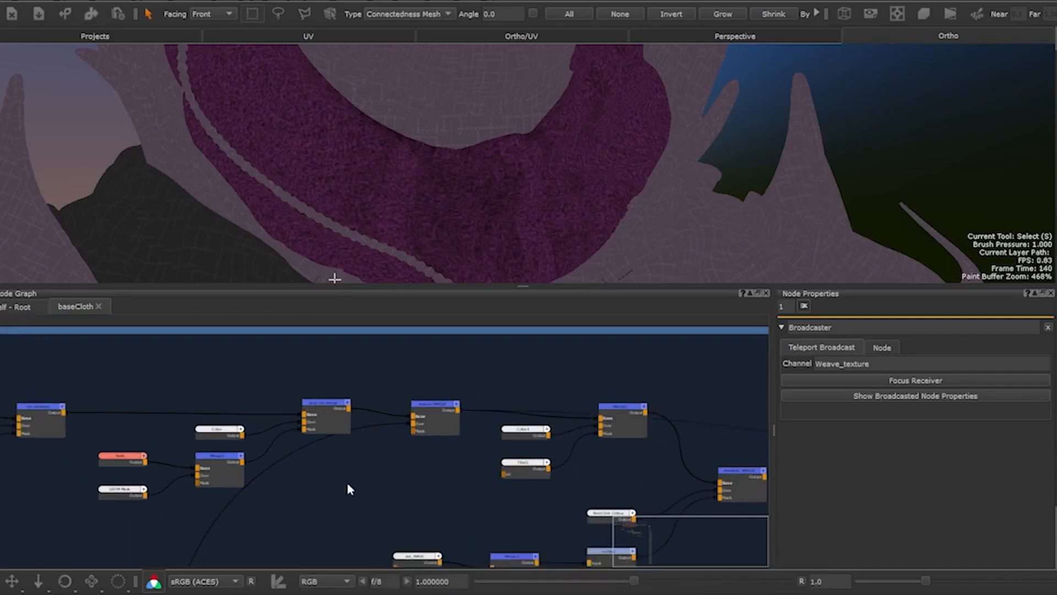
{"action": "key", "text": "Tab"}
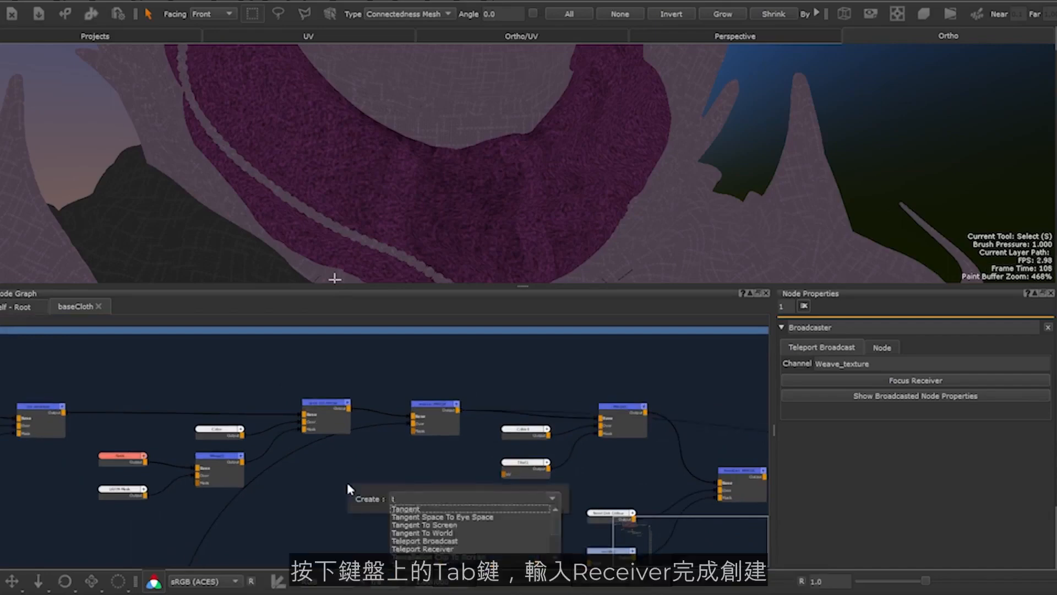
{"action": "type", "text": "recei"}
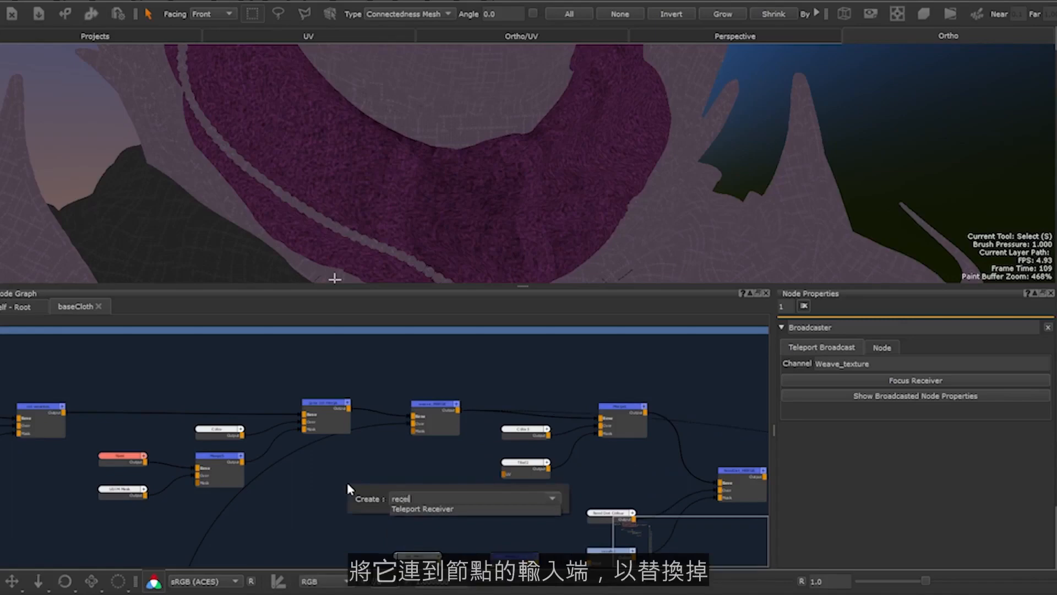
{"action": "left_click", "coordinate": [413, 507]}
{"action": "scroll", "coordinate": [380, 474], "scroll_direction": "up", "scroll_amount": 3}
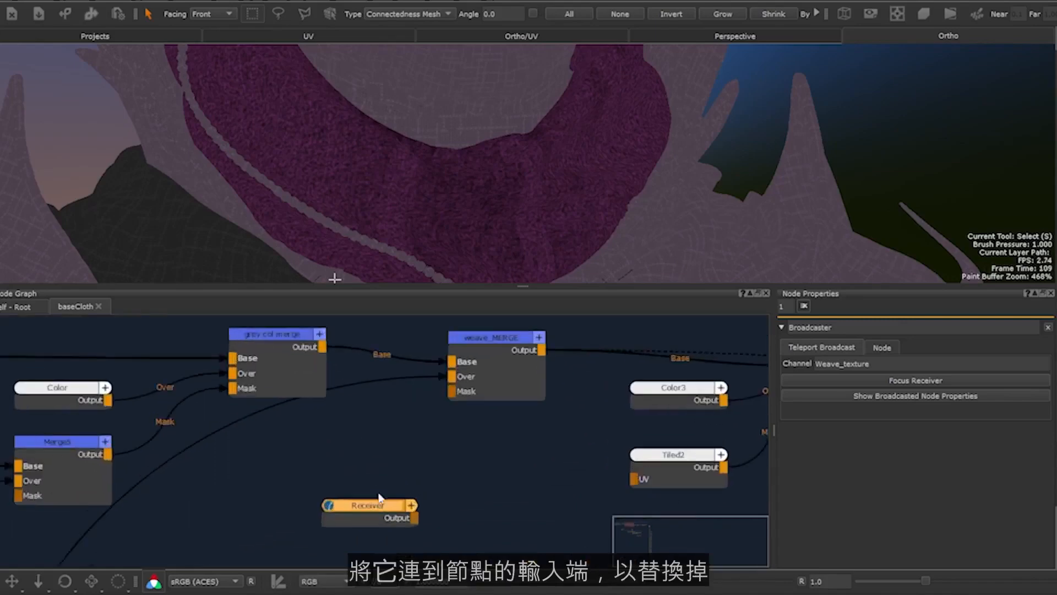
{"action": "left_click_drag", "start_coordinate": [408, 526], "coordinate": [459, 377]}
- Open the Receiver node's properties and set its channel to Weave_texture
{"action": "double_click", "coordinate": [365, 449]}
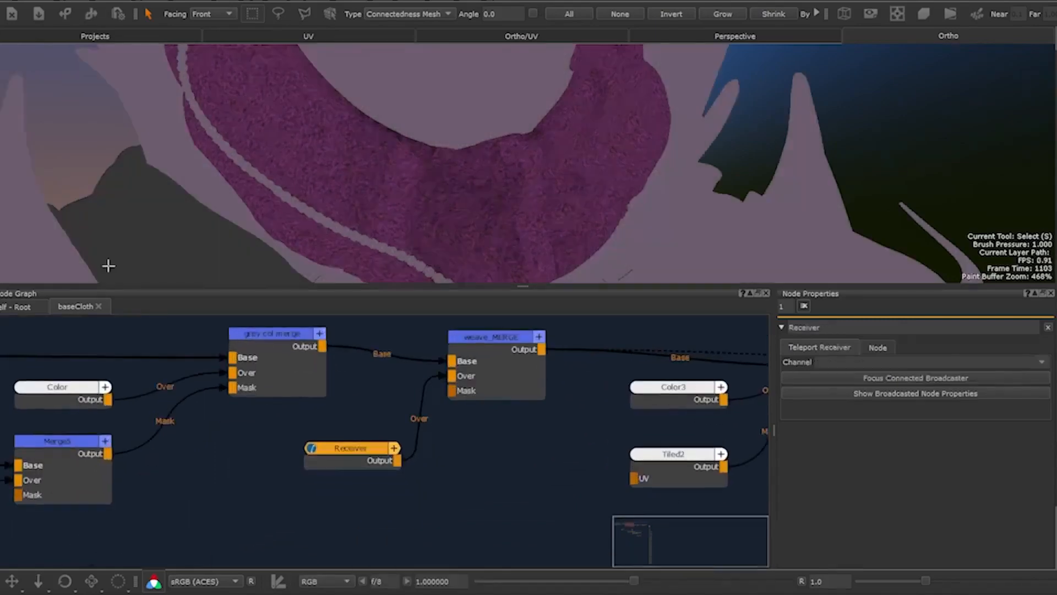
{"action": "double_click", "coordinate": [354, 450]}
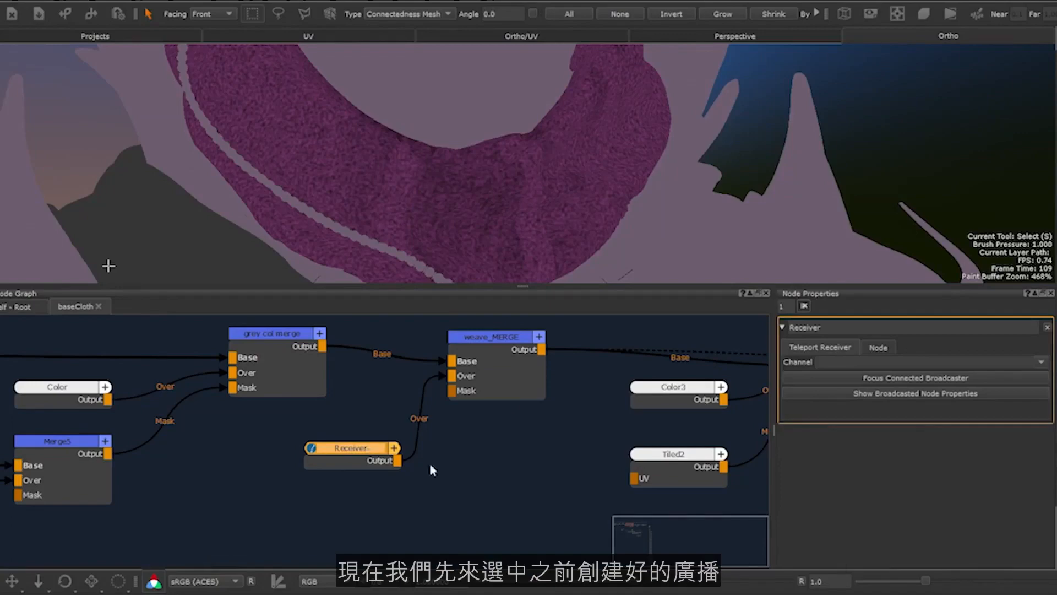
{"action": "left_click", "coordinate": [1041, 362]}
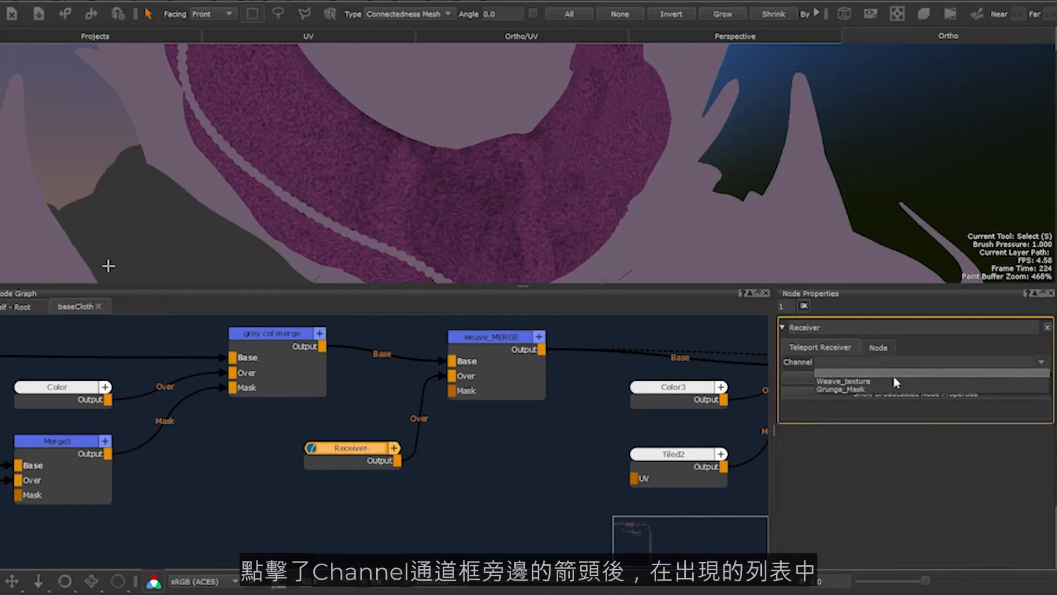
{"action": "left_click", "coordinate": [866, 383]}
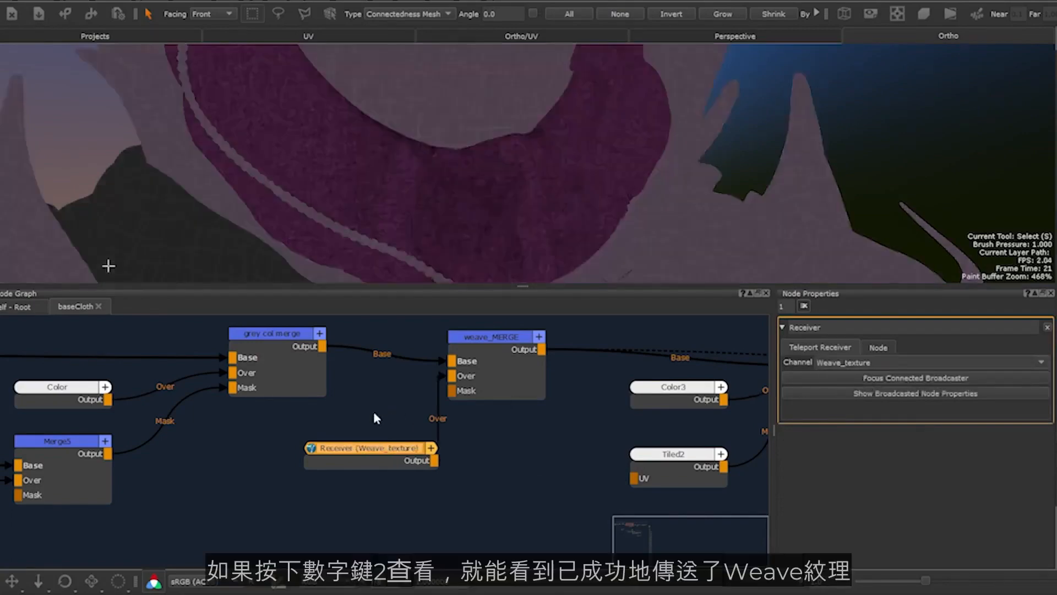
- Display the Receiver's output in the viewer, and examine the icons on the Receiver and Broadcaster nodes
{"action": "left_click_drag", "start_coordinate": [340, 458], "coordinate": [341, 455]}
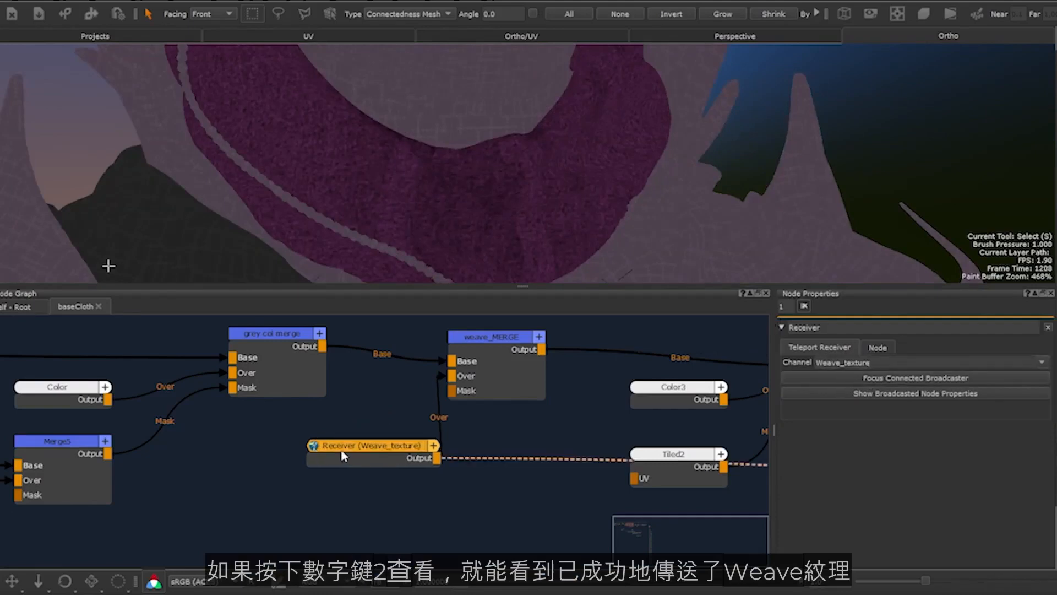
{"action": "key", "text": "2"}
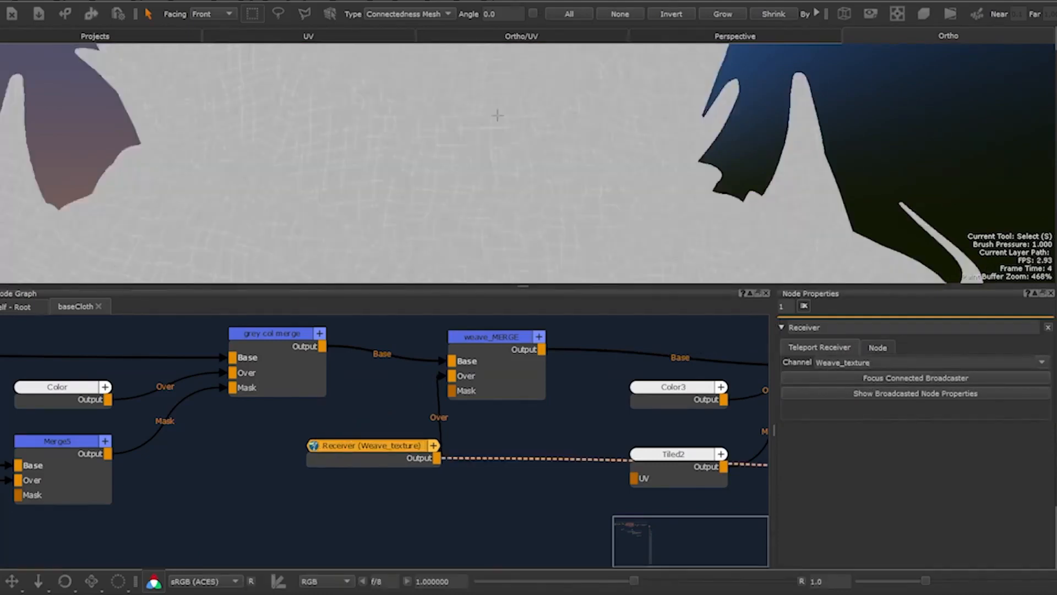
{"action": "scroll", "coordinate": [366, 462], "scroll_direction": "up", "scroll_amount": 5}
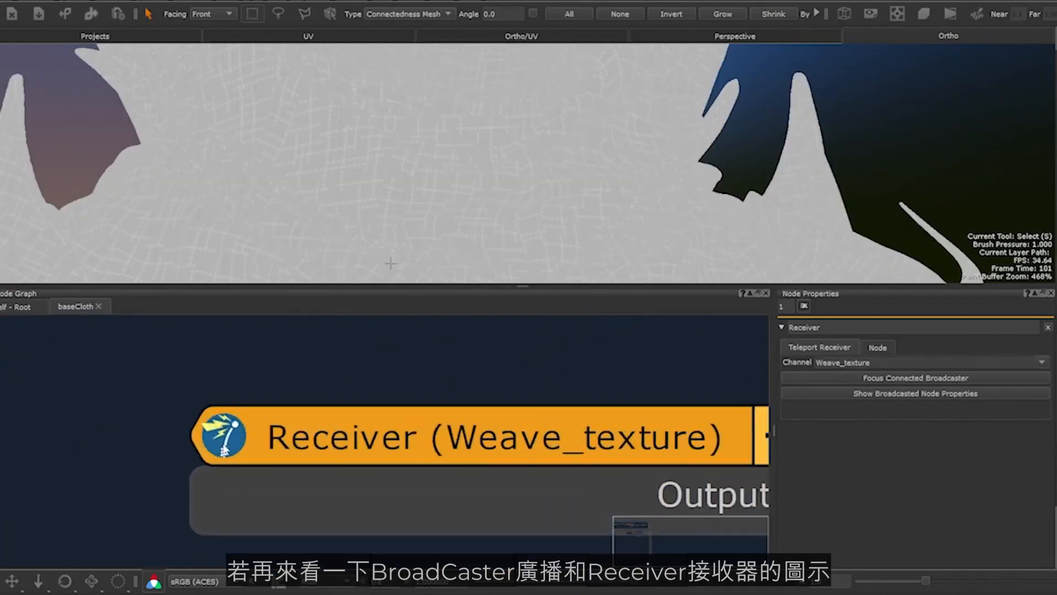
{"action": "scroll", "coordinate": [230, 458], "scroll_direction": "down", "scroll_amount": 5}
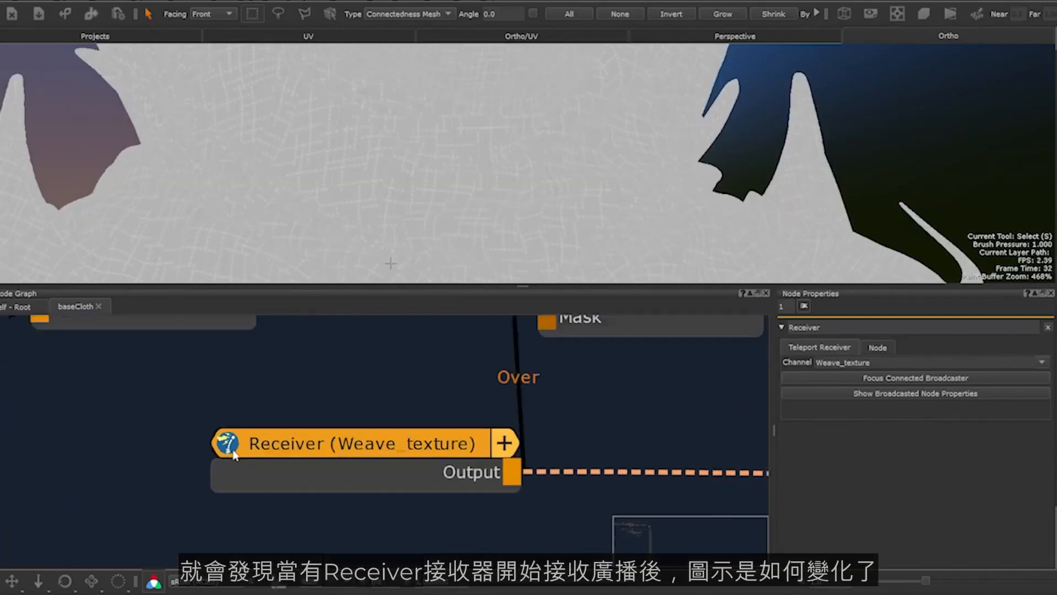
{"action": "middle_click_drag", "start_coordinate": [200, 506], "coordinate": [391, 355]}
{"action": "scroll", "coordinate": [265, 425], "scroll_direction": "up", "scroll_amount": 8}
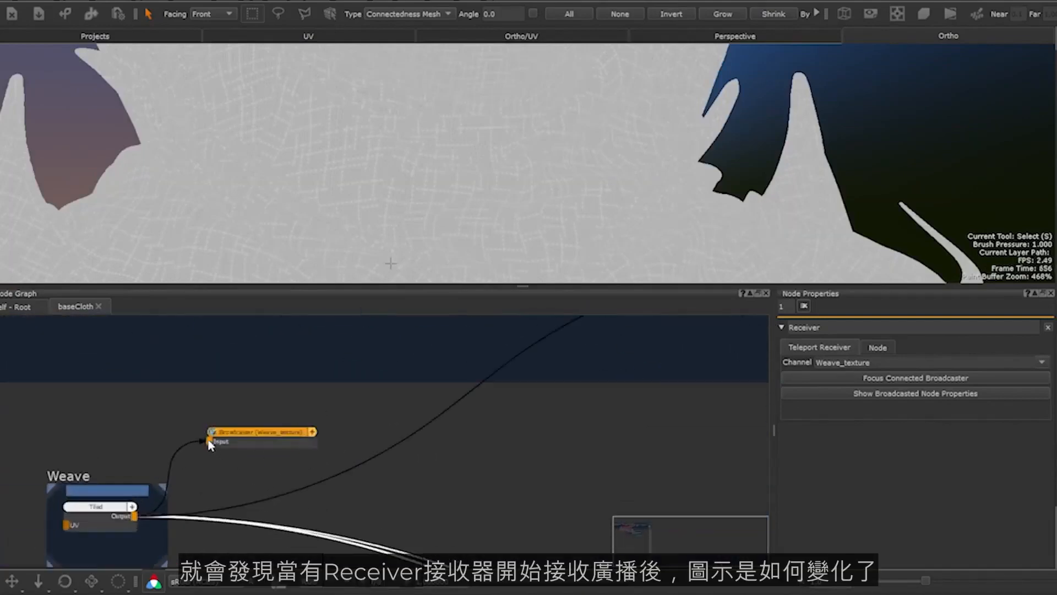
{"action": "scroll", "coordinate": [293, 442], "scroll_direction": "down", "scroll_amount": 10}
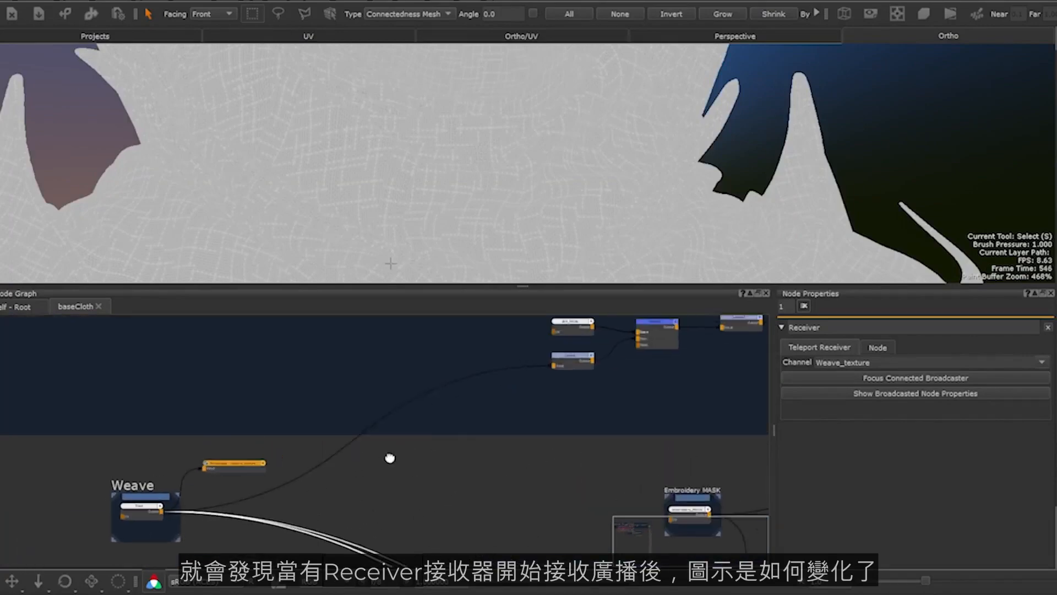
- Rename the Receiver node feeding weave_MERGE as Receiver_weave_merge
{"action": "middle_click_drag", "start_coordinate": [484, 334], "coordinate": [340, 462]}
{"action": "scroll", "coordinate": [370, 422], "scroll_direction": "up", "scroll_amount": 7}
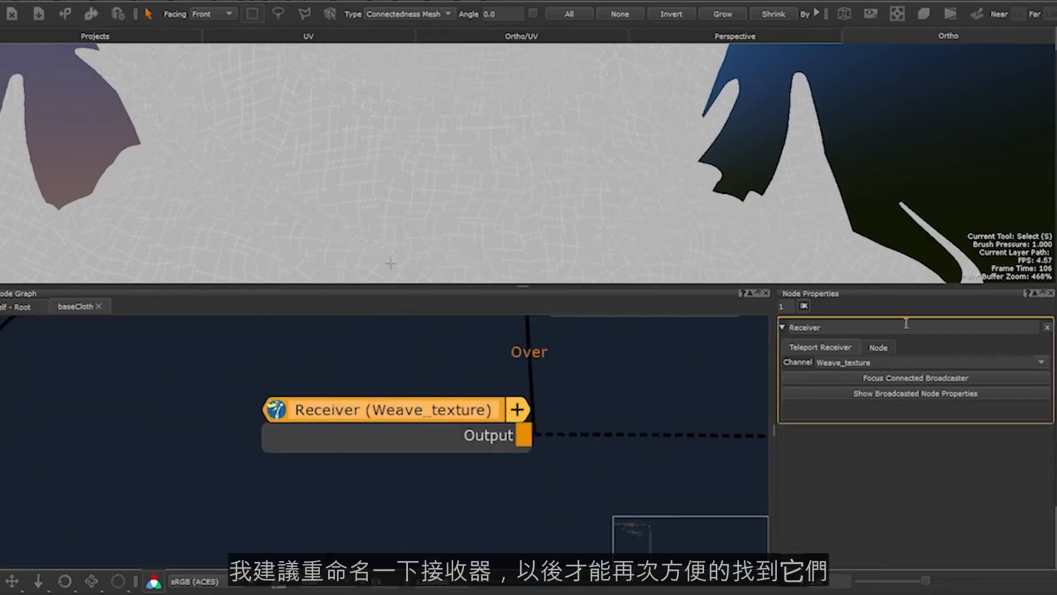
{"action": "left_click", "coordinate": [839, 327]}
{"action": "type", "text": "_weave"}
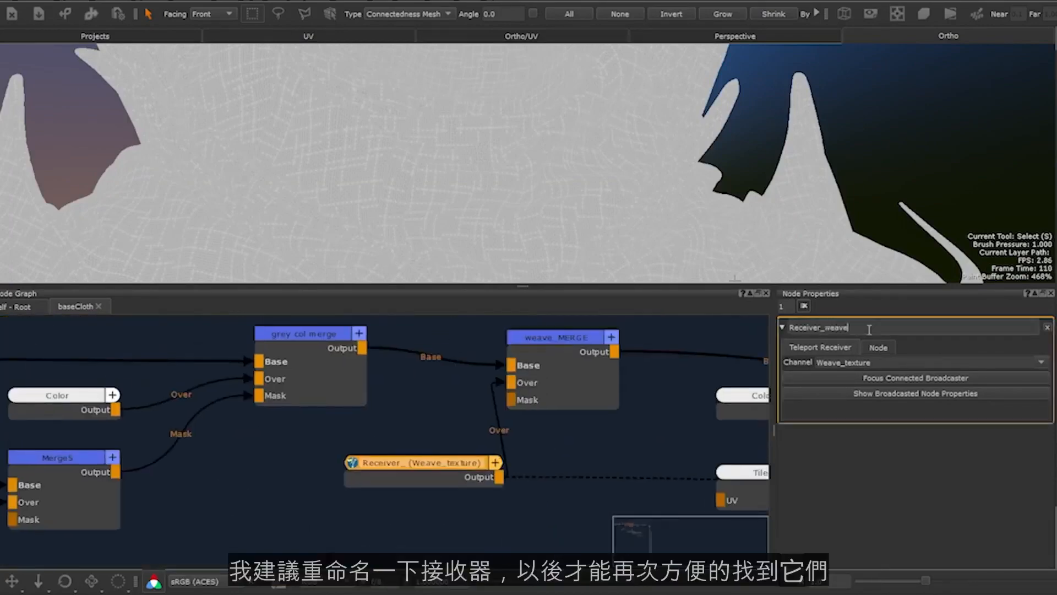
{"action": "type", "text": "_merge"}
{"action": "key", "text": "Return"}
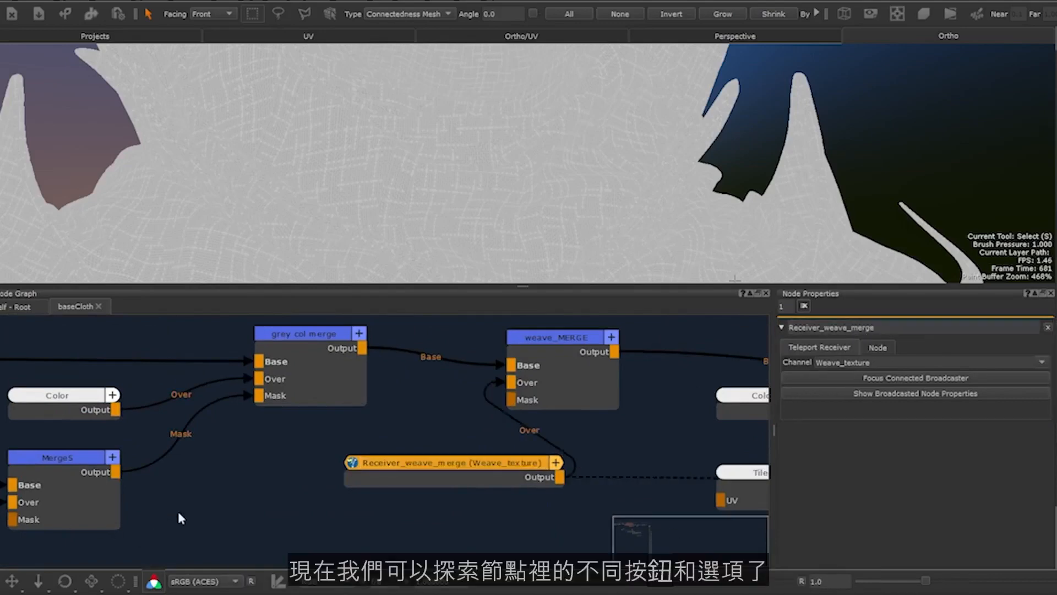
- Open the Broadcaster's properties near the Weave group and use Focus Receiver to jump to the Receiver_weave_merge node
{"action": "scroll", "coordinate": [177, 510], "scroll_direction": "down", "scroll_amount": 5}
{"action": "middle_click_drag", "start_coordinate": [205, 497], "coordinate": [311, 366]}
{"action": "middle_click_drag", "start_coordinate": [214, 459], "coordinate": [260, 418]}
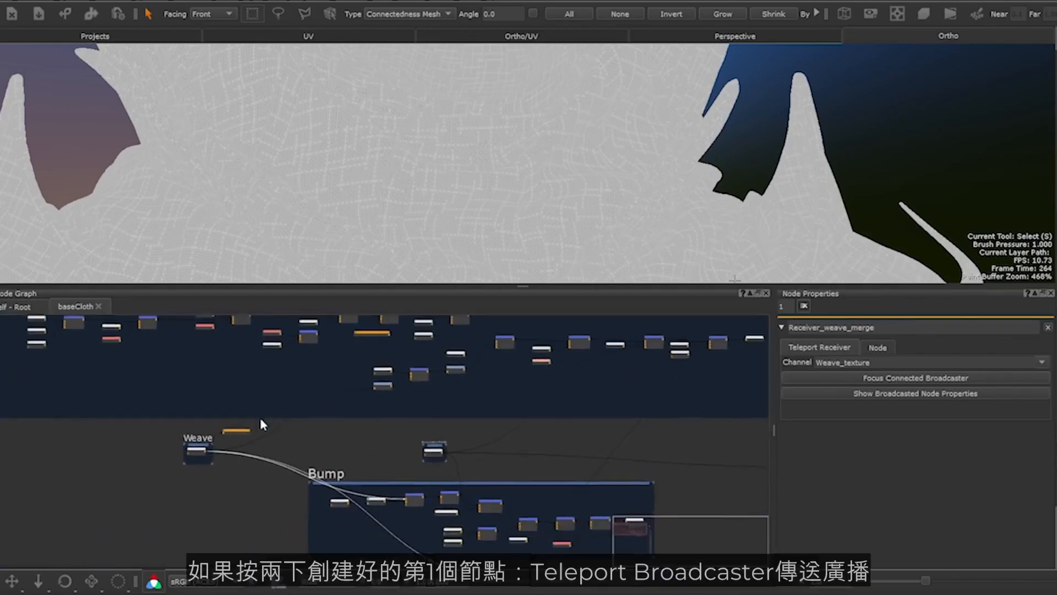
{"action": "scroll", "coordinate": [236, 436], "scroll_direction": "up", "scroll_amount": 6}
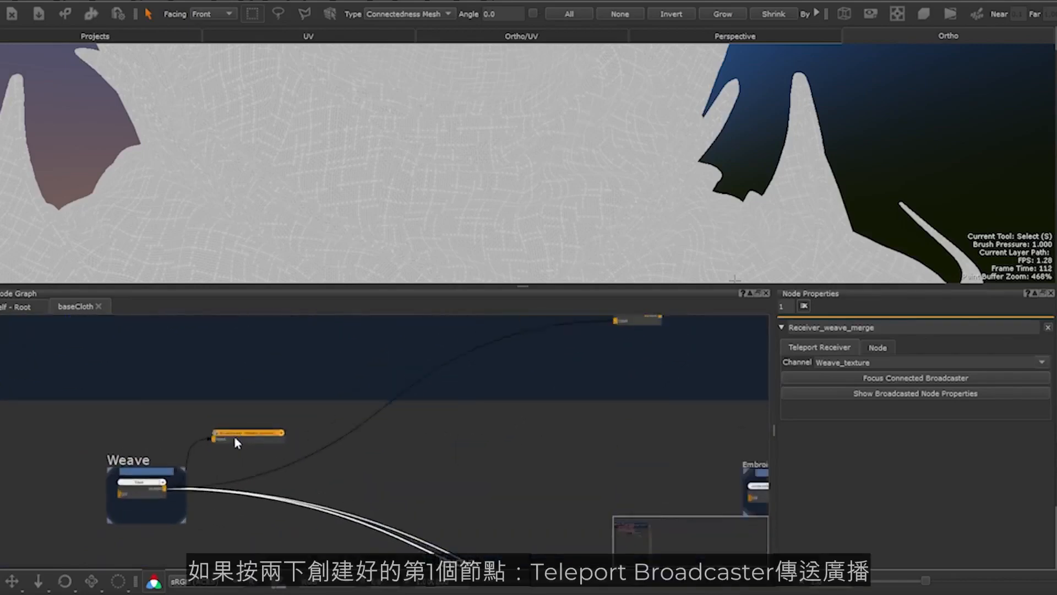
{"action": "double_click", "coordinate": [241, 439]}
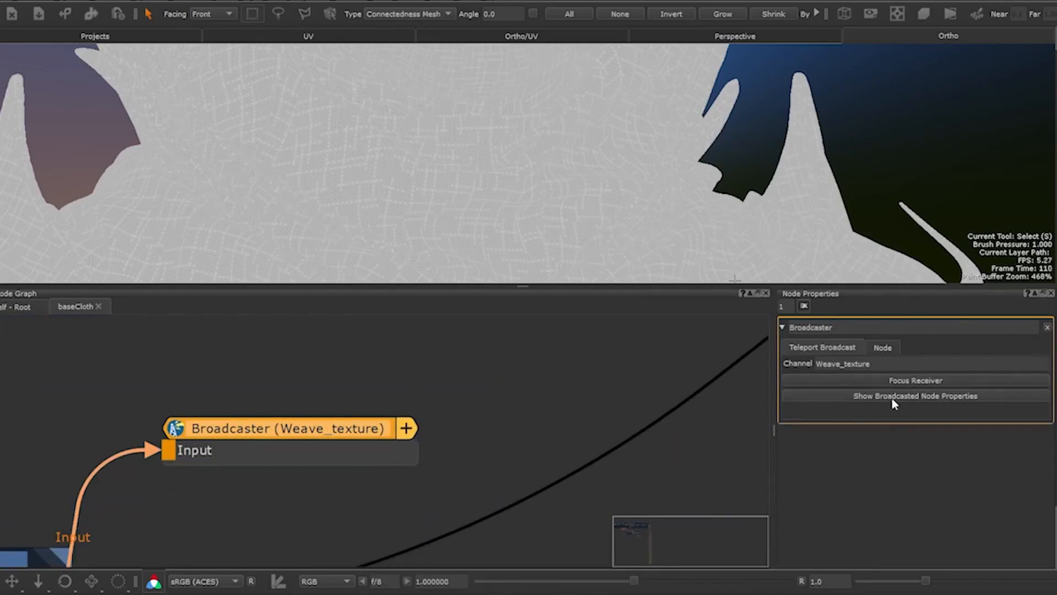
{"action": "left_click", "coordinate": [907, 379]}
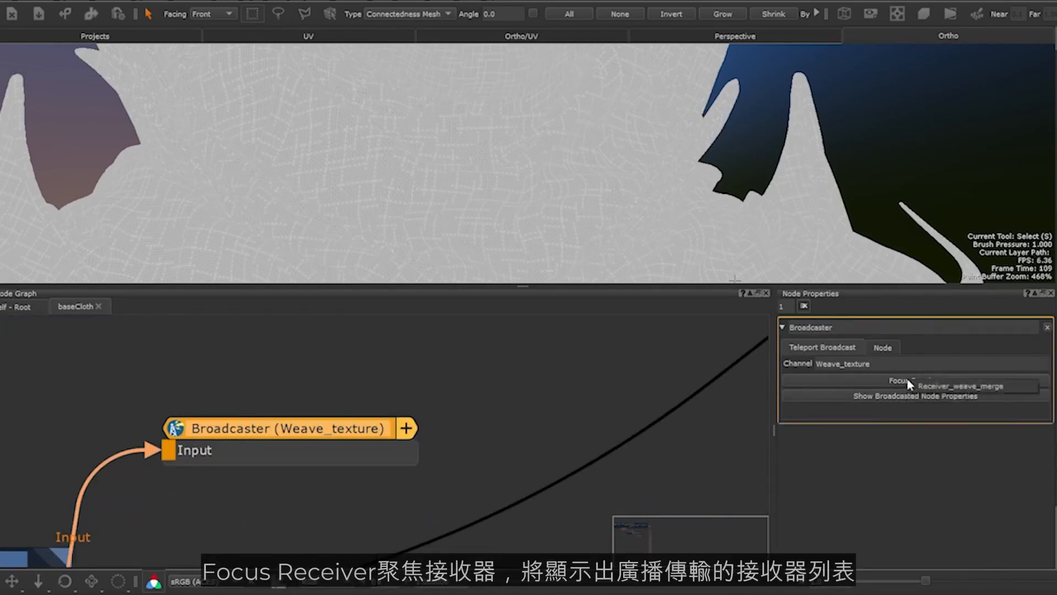
{"action": "left_click", "coordinate": [990, 386]}
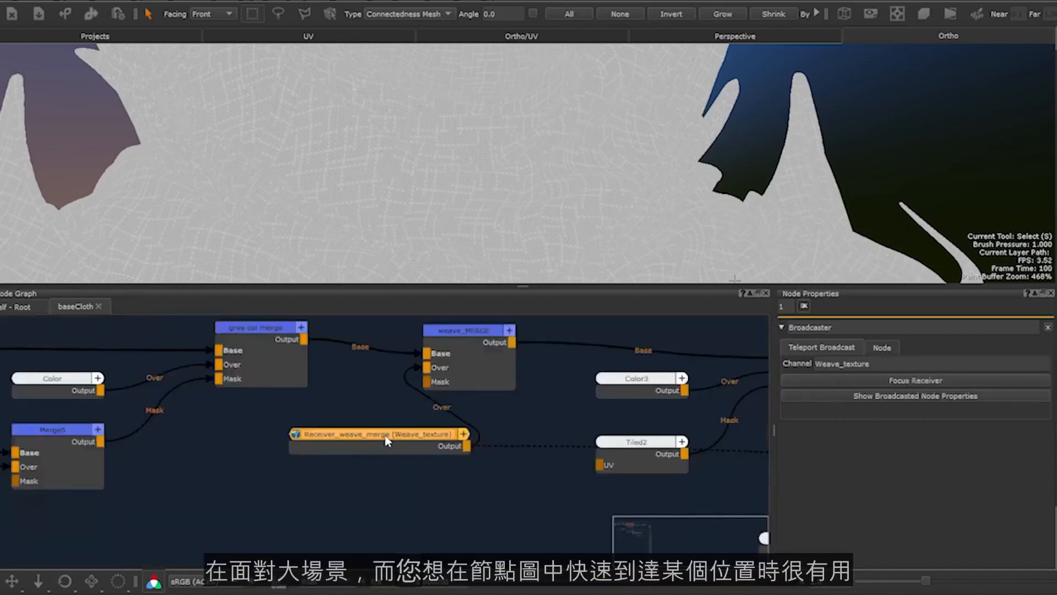
{"action": "left_click_drag", "start_coordinate": [386, 440], "coordinate": [376, 443]}
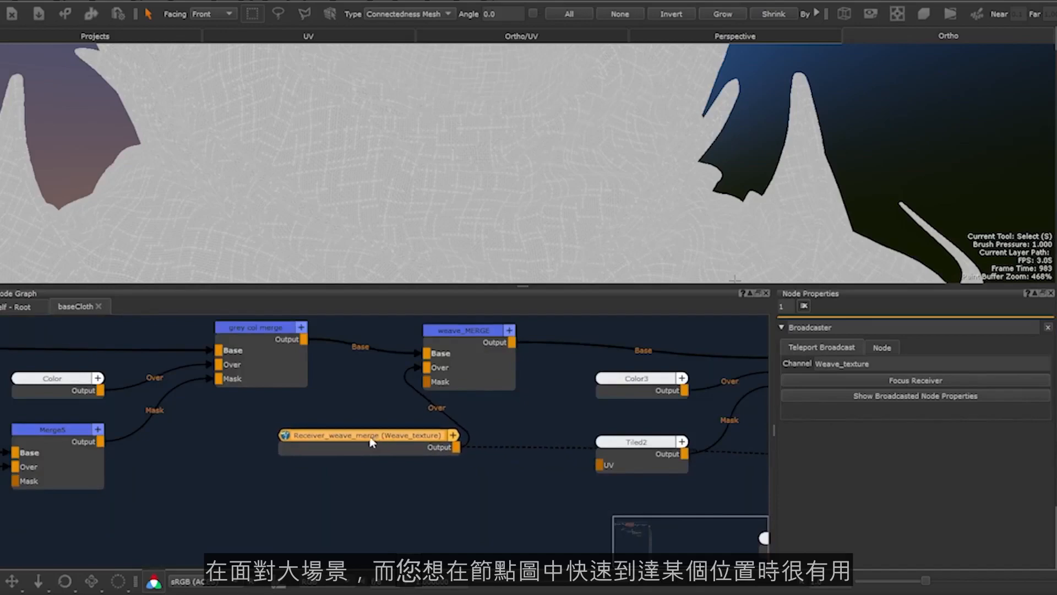
- Open the Receiver_weave_merge node's properties and use Focus Connected Broadcaster to jump to its Broadcaster
{"action": "scroll", "coordinate": [370, 442], "scroll_direction": "down", "scroll_amount": 8}
{"action": "middle_click_drag", "start_coordinate": [344, 472], "coordinate": [363, 424]}
{"action": "scroll", "coordinate": [396, 394], "scroll_direction": "up", "scroll_amount": 4}
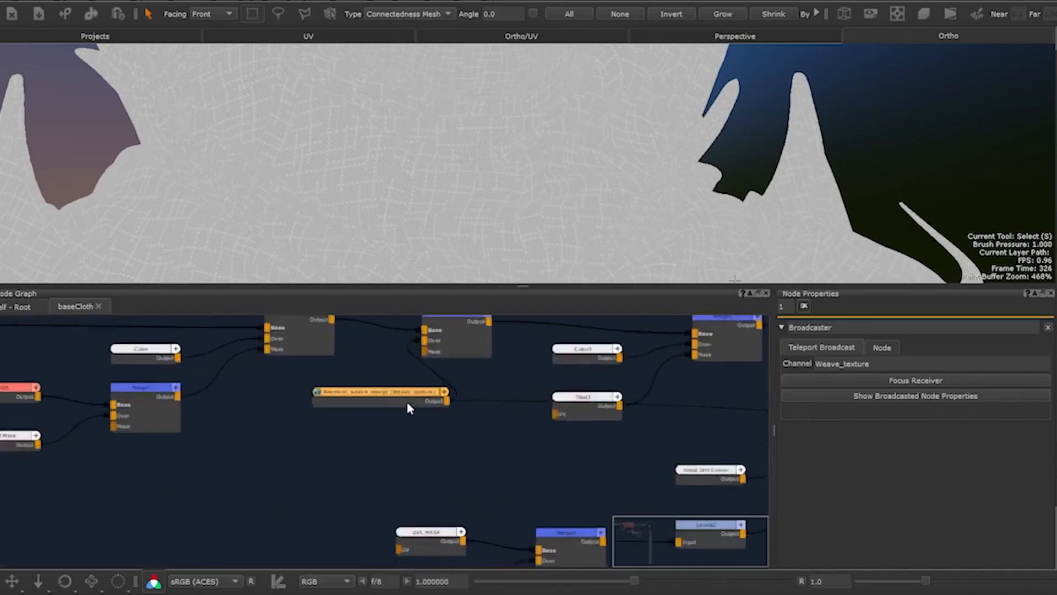
{"action": "left_click", "coordinate": [438, 402]}
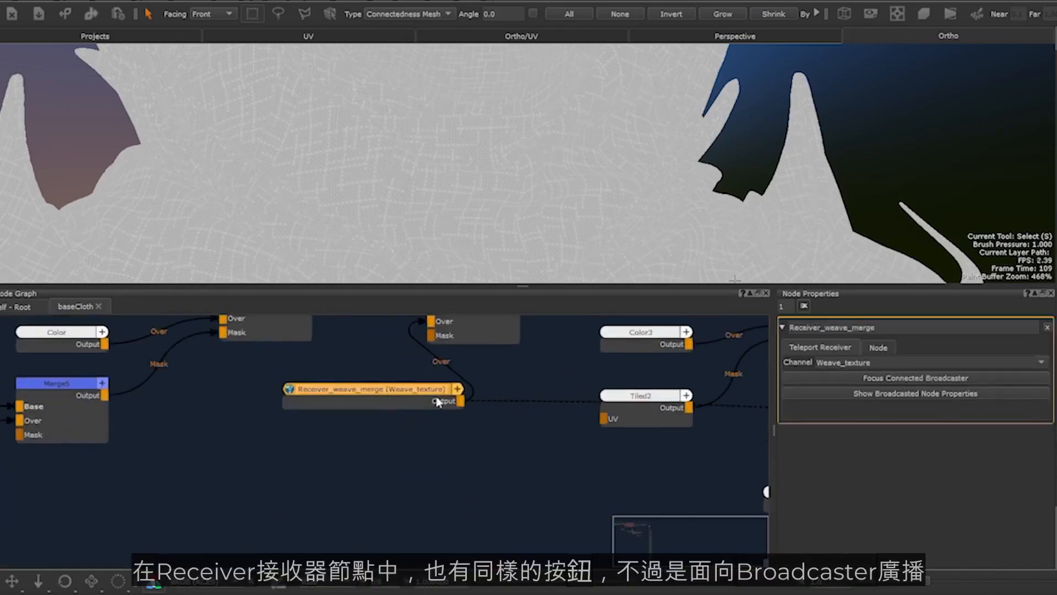
{"action": "left_click", "coordinate": [916, 378]}
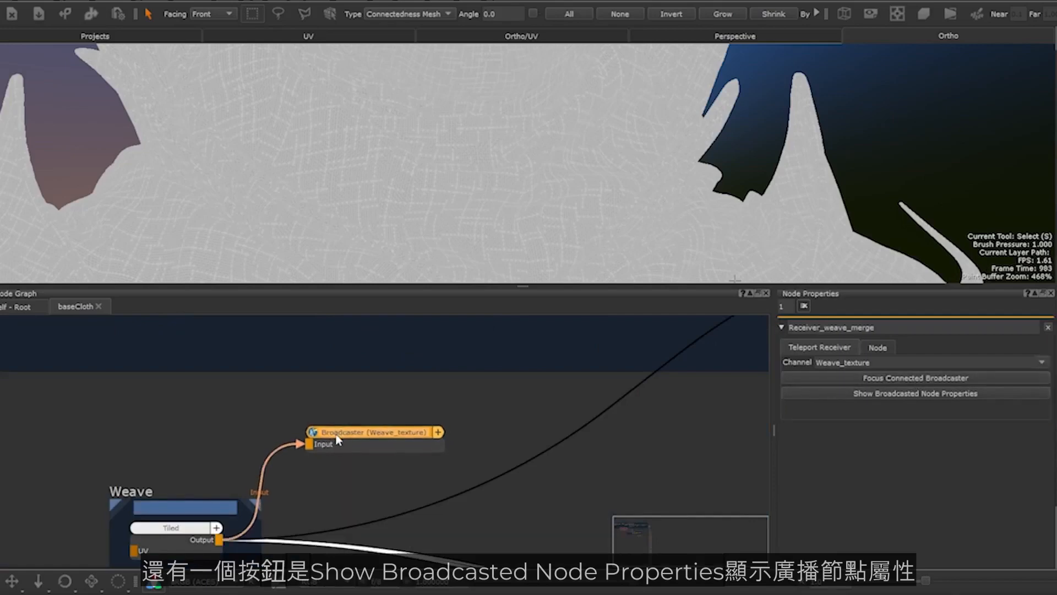
- Show the broadcasted node's properties from the Receiver_weave_merge properties, and select the matching Tiled node in the Weave group
{"action": "left_click", "coordinate": [384, 444]}
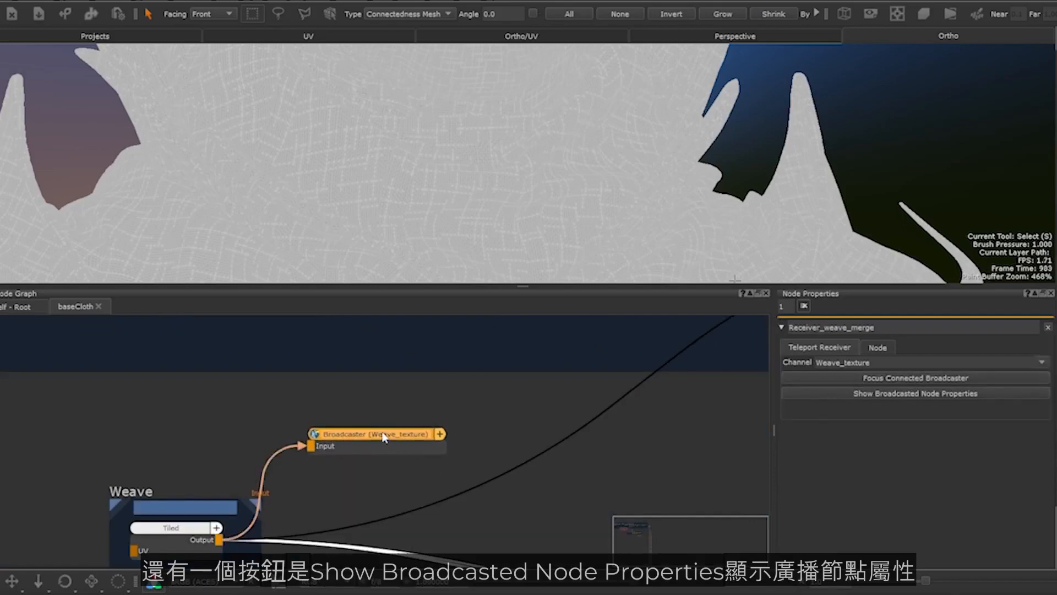
{"action": "left_click", "coordinate": [939, 401]}
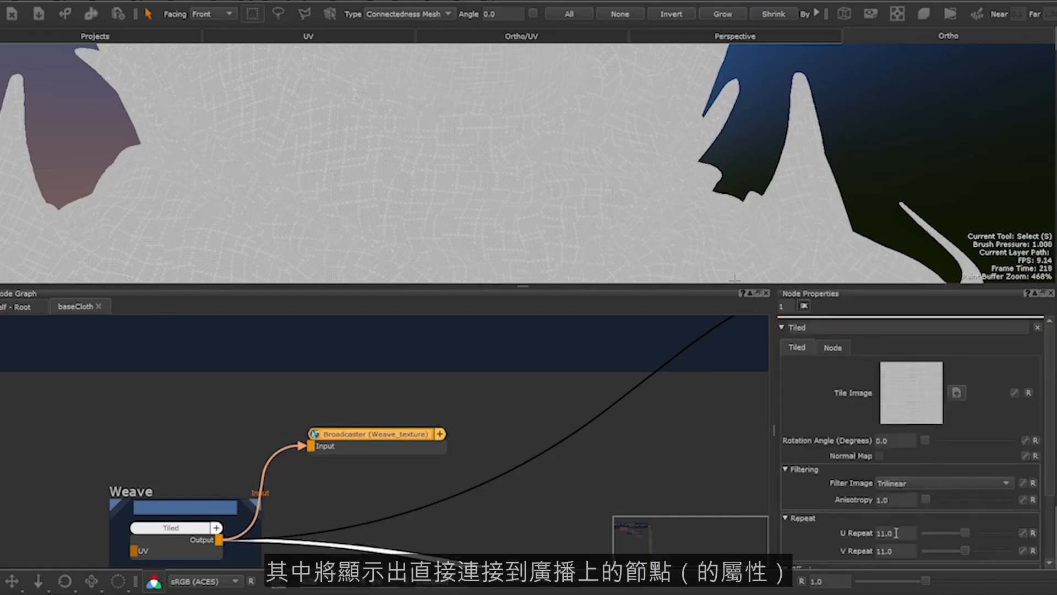
{"action": "left_click", "coordinate": [473, 432]}
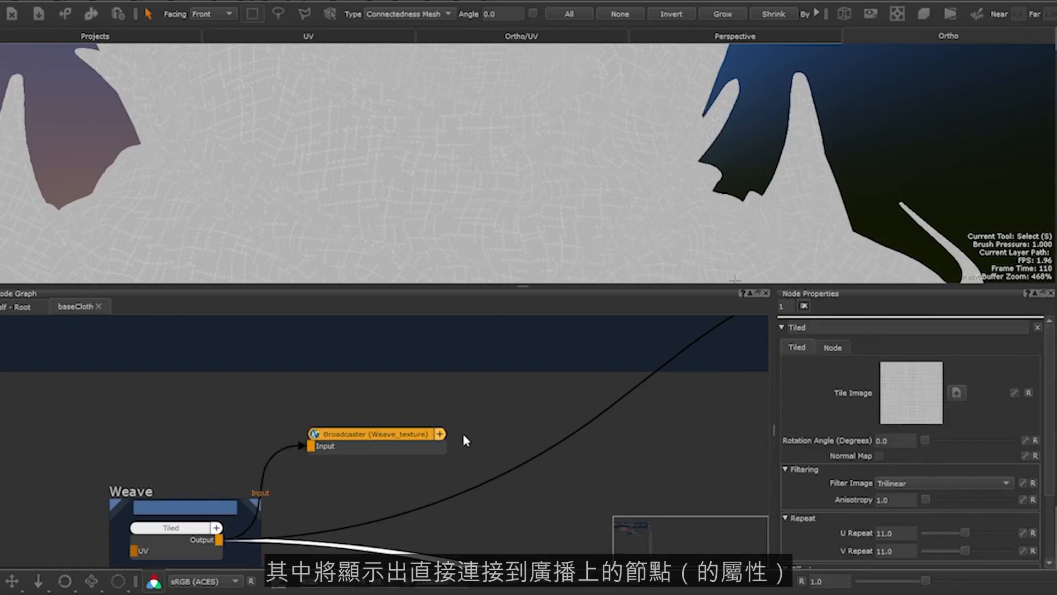
{"action": "left_click_drag", "start_coordinate": [176, 533], "coordinate": [180, 539]}
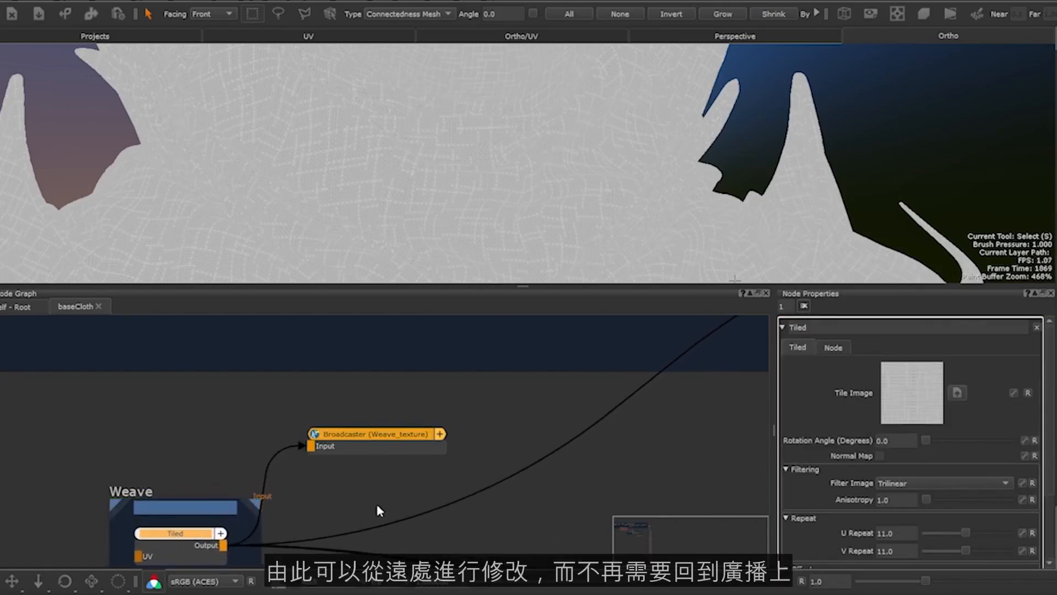
- Return to Receiver_weave_merge in the Diffuse section and show the properties of its broadcasted node from there
{"action": "middle_click_drag", "start_coordinate": [376, 501], "coordinate": [391, 402]}
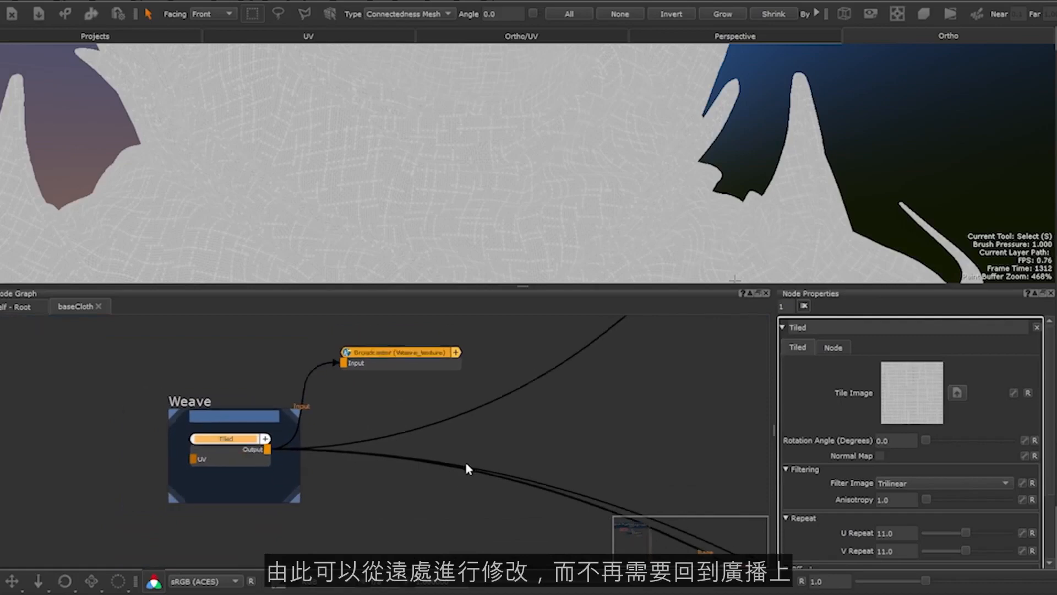
{"action": "scroll", "coordinate": [462, 458], "scroll_direction": "down", "scroll_amount": 5}
{"action": "middle_click_drag", "start_coordinate": [533, 453], "coordinate": [346, 515]}
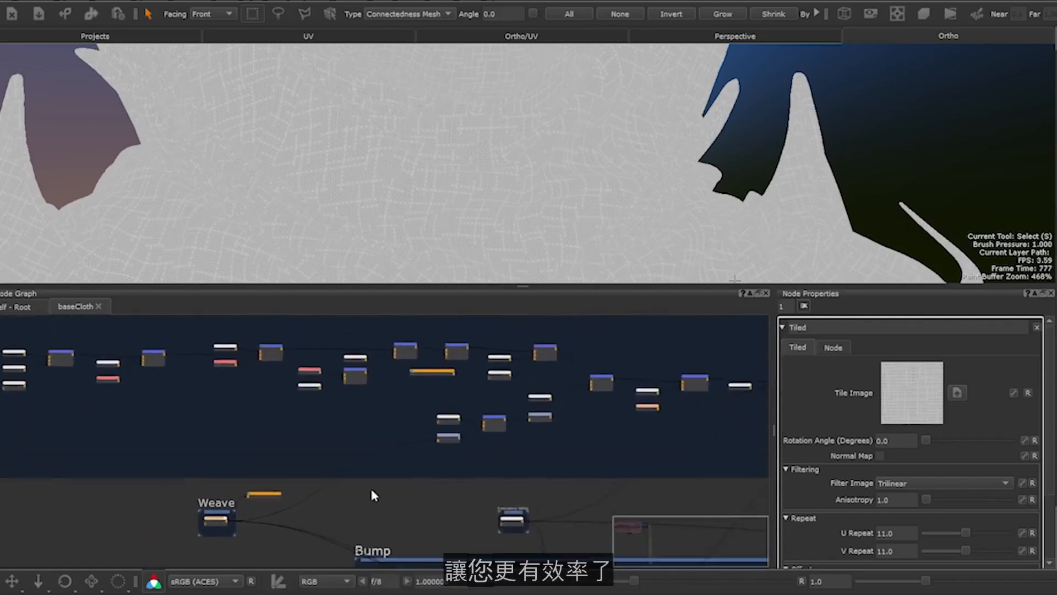
{"action": "scroll", "coordinate": [435, 376], "scroll_direction": "up", "scroll_amount": 6}
{"action": "left_click", "coordinate": [441, 376]}
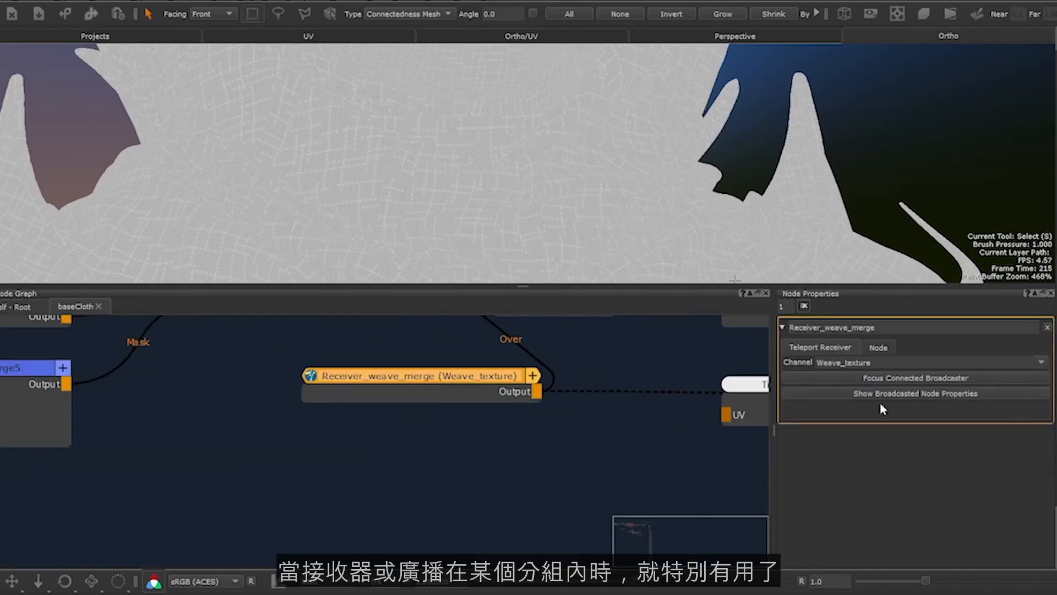
{"action": "left_click", "coordinate": [903, 395]}
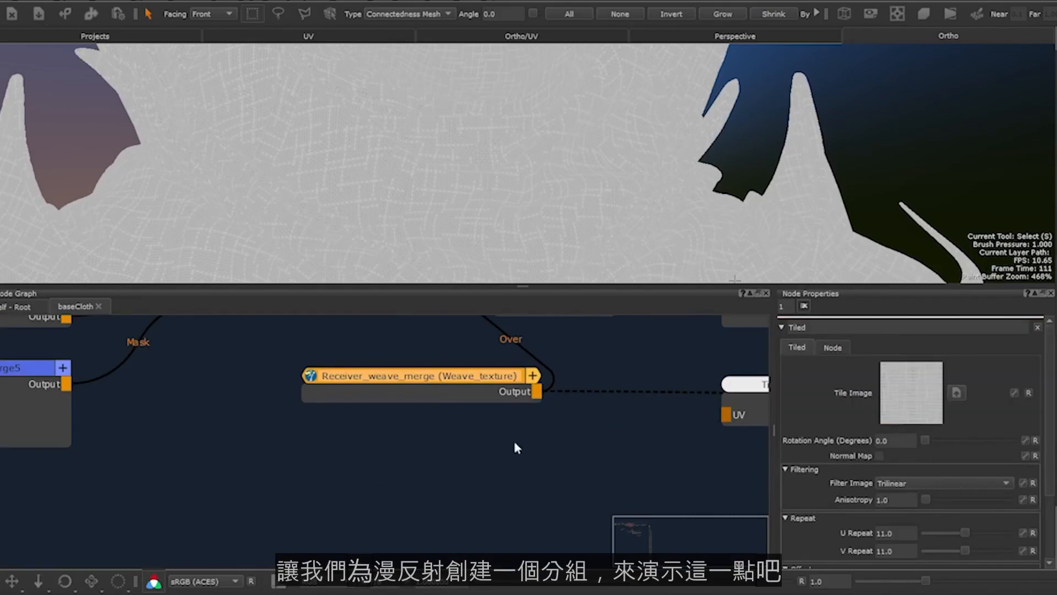
- Select the whole Diffuse backdrop with all its nodes and collect them into a group
{"action": "scroll", "coordinate": [458, 444], "scroll_direction": "down", "scroll_amount": 8}
{"action": "middle_click_drag", "start_coordinate": [413, 474], "coordinate": [359, 434]}
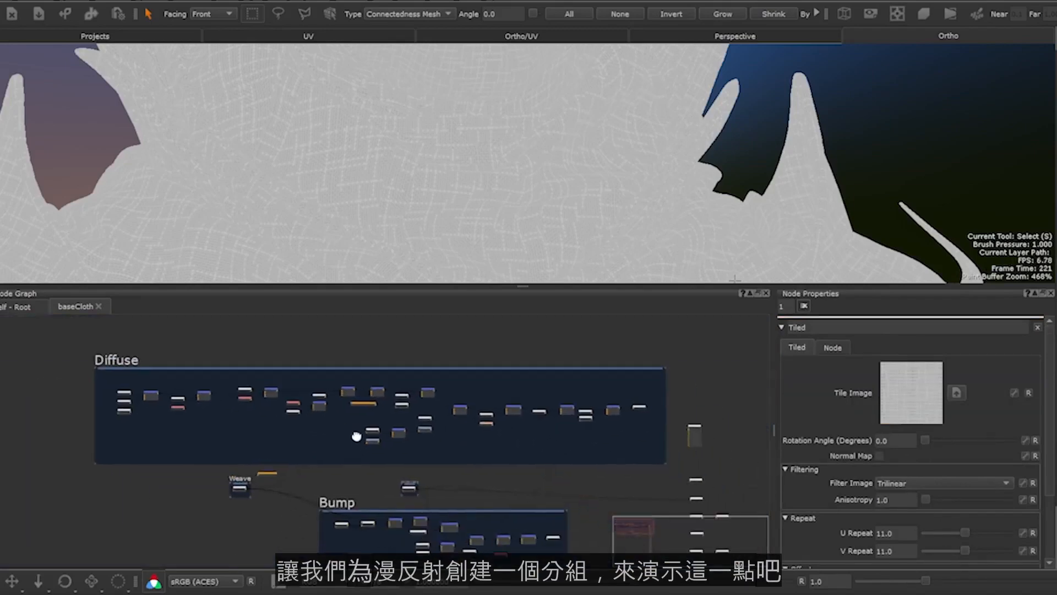
{"action": "left_click_drag", "start_coordinate": [51, 344], "coordinate": [679, 469]}
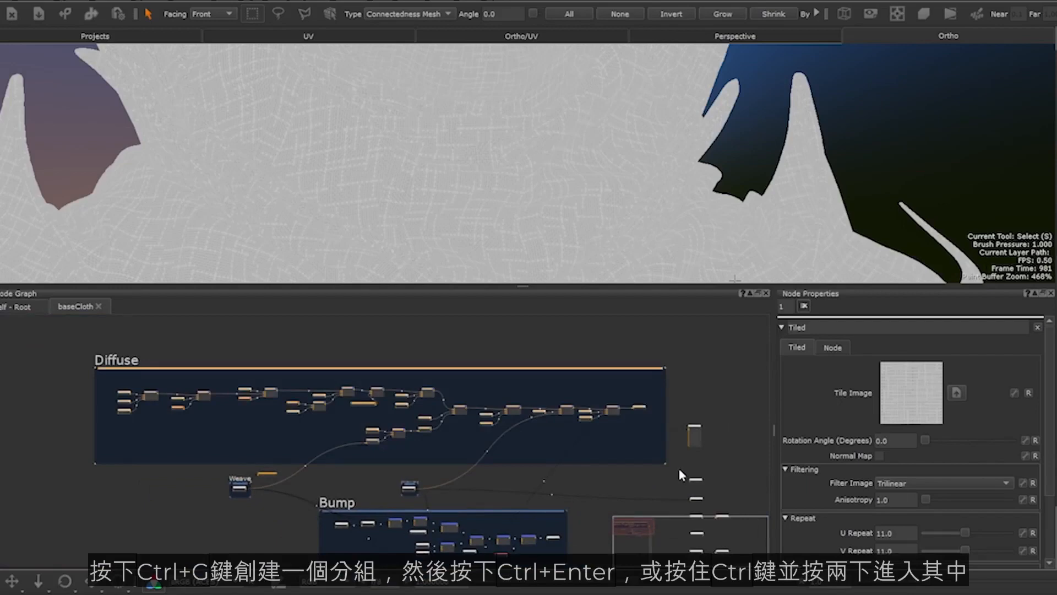
{"action": "key", "text": "ctrl+g"}
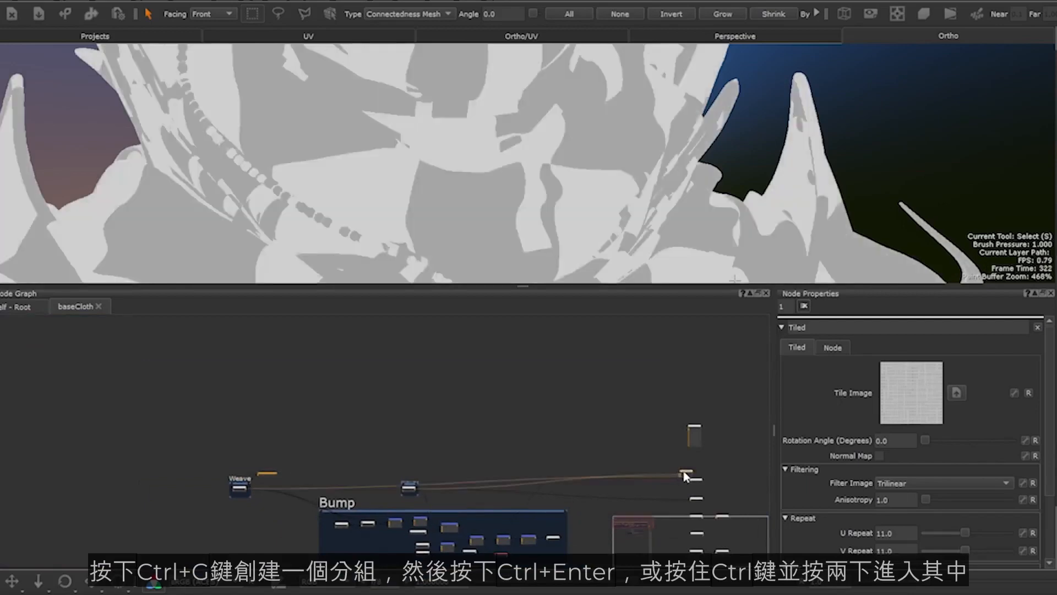
- Move the new group node to the empty area above the Bump section and enter the group
{"action": "left_click_drag", "start_coordinate": [681, 474], "coordinate": [435, 406]}
{"action": "scroll", "coordinate": [435, 407], "scroll_direction": "up", "scroll_amount": 4}
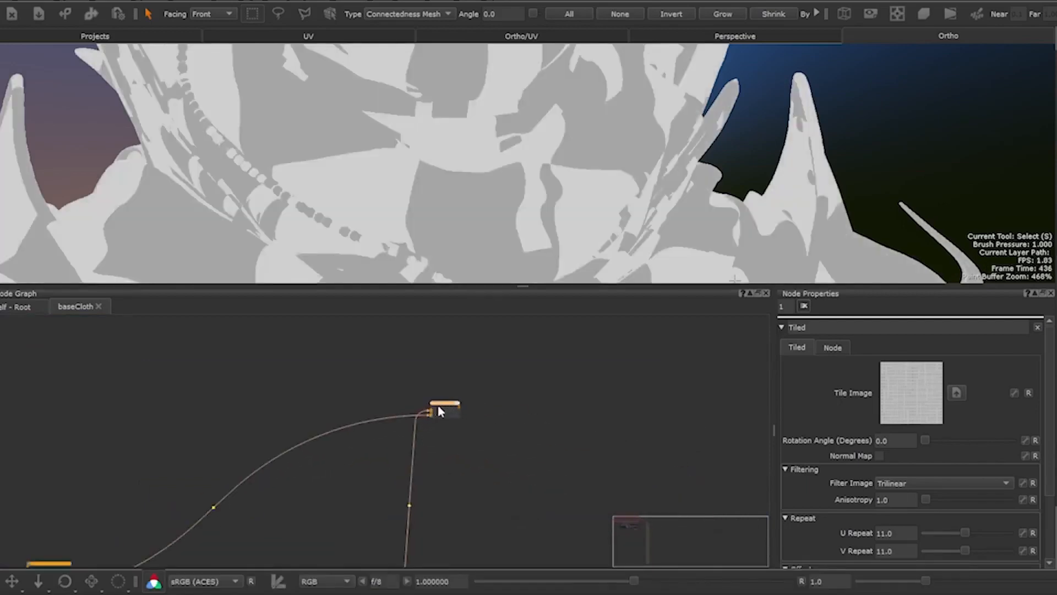
{"action": "double_click", "coordinate": [445, 407], "text": "ctrl"}
{"action": "middle_click_drag", "start_coordinate": [395, 413], "coordinate": [407, 355]}
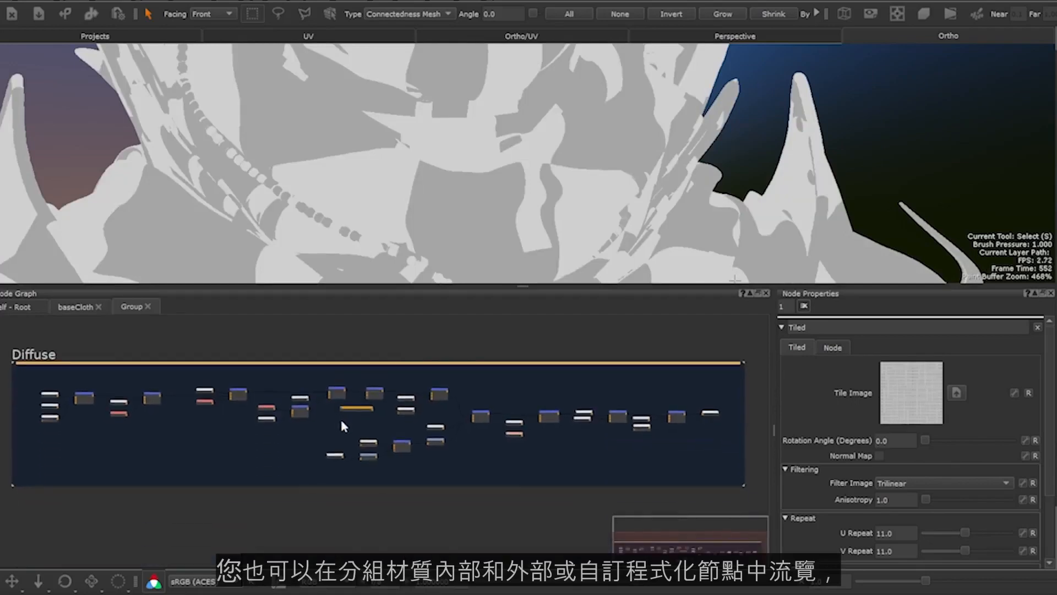
- Open the properties of Receiver_weave_merge inside the group and display its output in the viewer
{"action": "scroll", "coordinate": [339, 427], "scroll_direction": "up", "scroll_amount": 2}
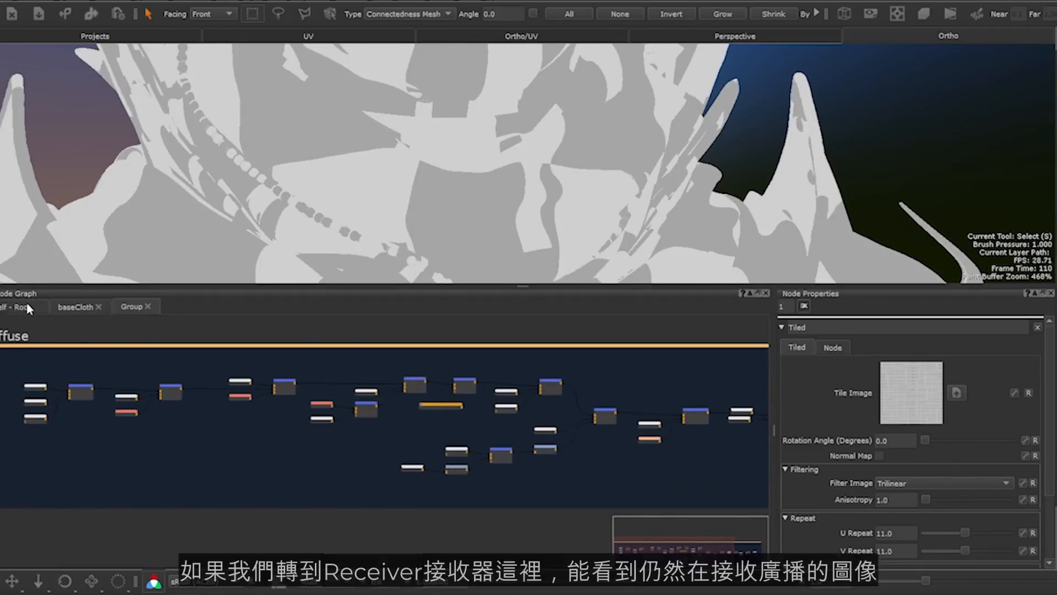
{"action": "scroll", "coordinate": [276, 444], "scroll_direction": "down", "scroll_amount": 1}
{"action": "scroll", "coordinate": [406, 425], "scroll_direction": "up", "scroll_amount": 5}
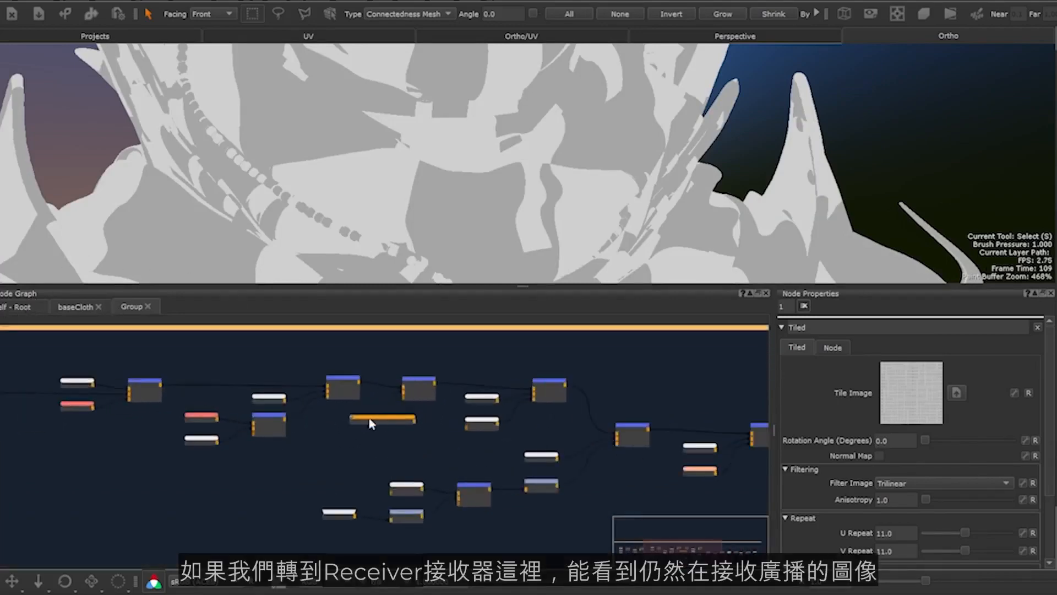
{"action": "scroll", "coordinate": [393, 424], "scroll_direction": "up", "scroll_amount": 2}
{"action": "left_click", "coordinate": [397, 425]}
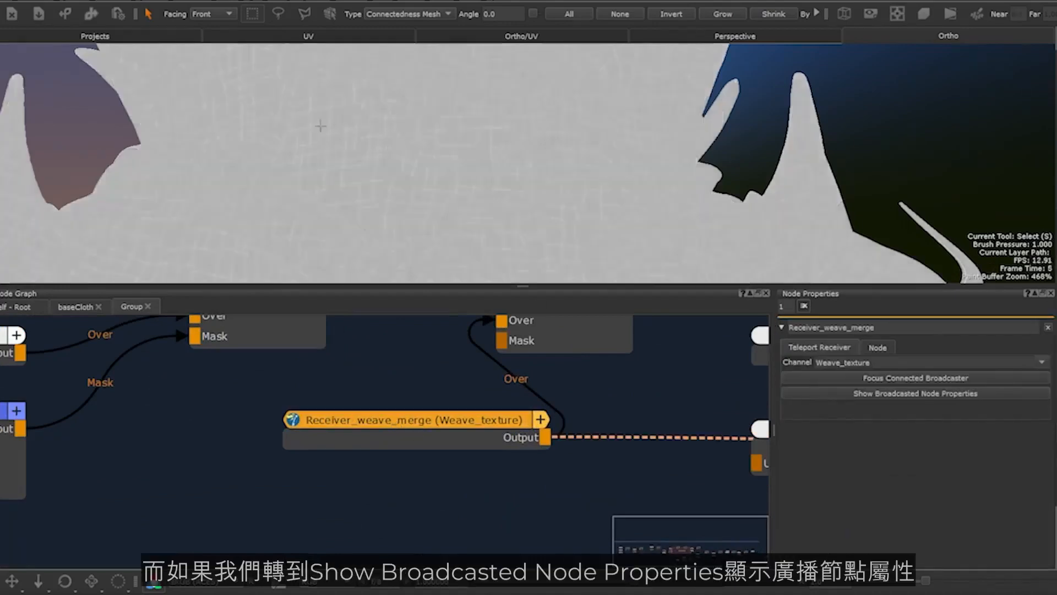
- Show the broadcasted Tiled node's properties from the Receiver and set its U Repeat and V Repeat to 20
{"action": "left_click", "coordinate": [873, 394]}
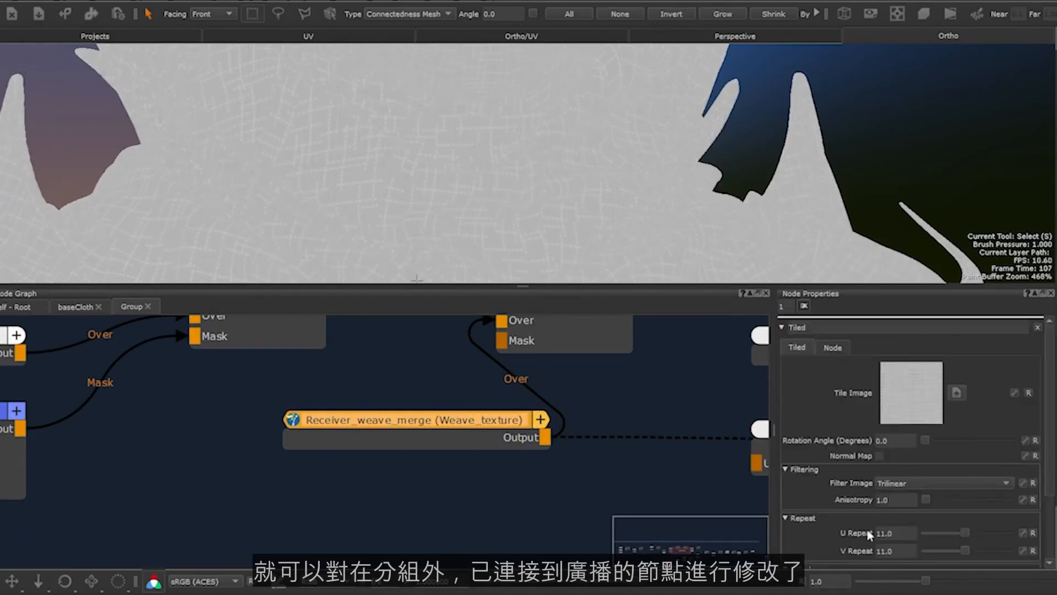
{"action": "left_click", "coordinate": [884, 533]}
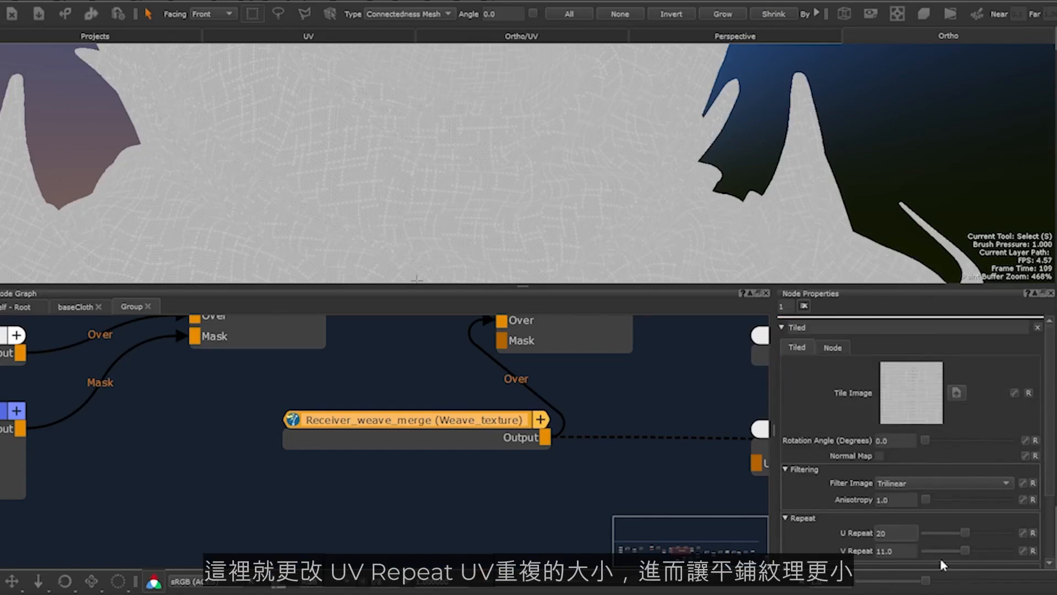
{"action": "key", "text": "Tab"}
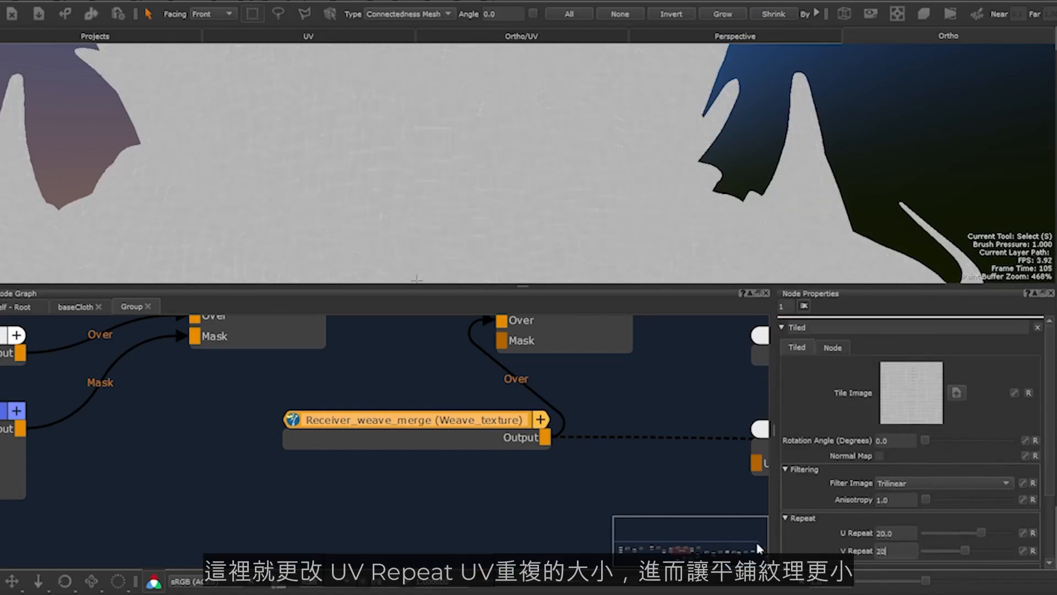
{"action": "type", "text": "20"}
{"action": "key", "text": "Return"}
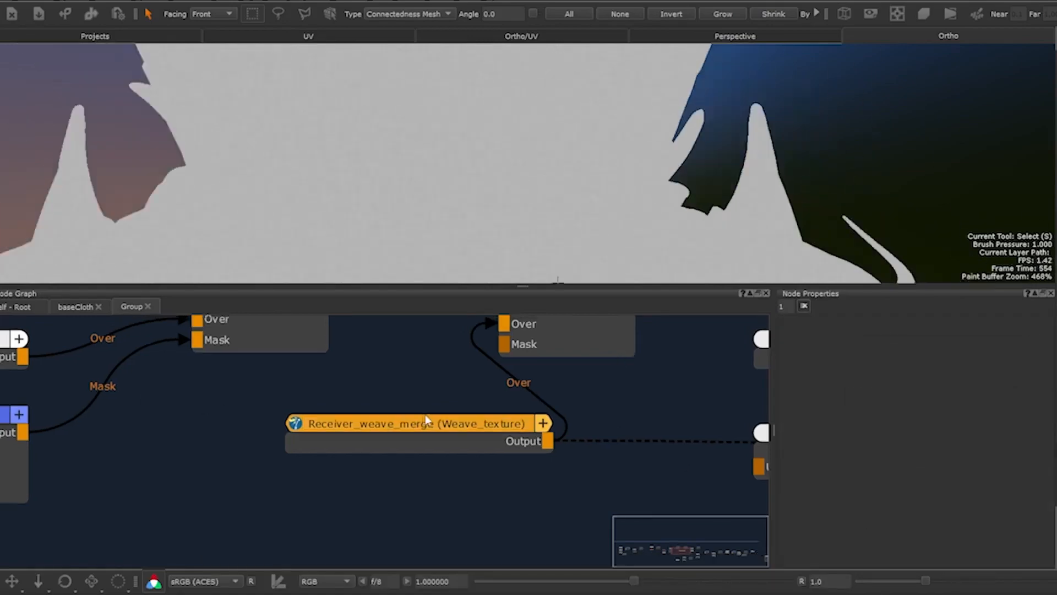
- Add a Merge node and insert it into the connection between weave_MERGE and Merge1
{"action": "scroll", "coordinate": [427, 419], "scroll_direction": "down", "scroll_amount": 2}
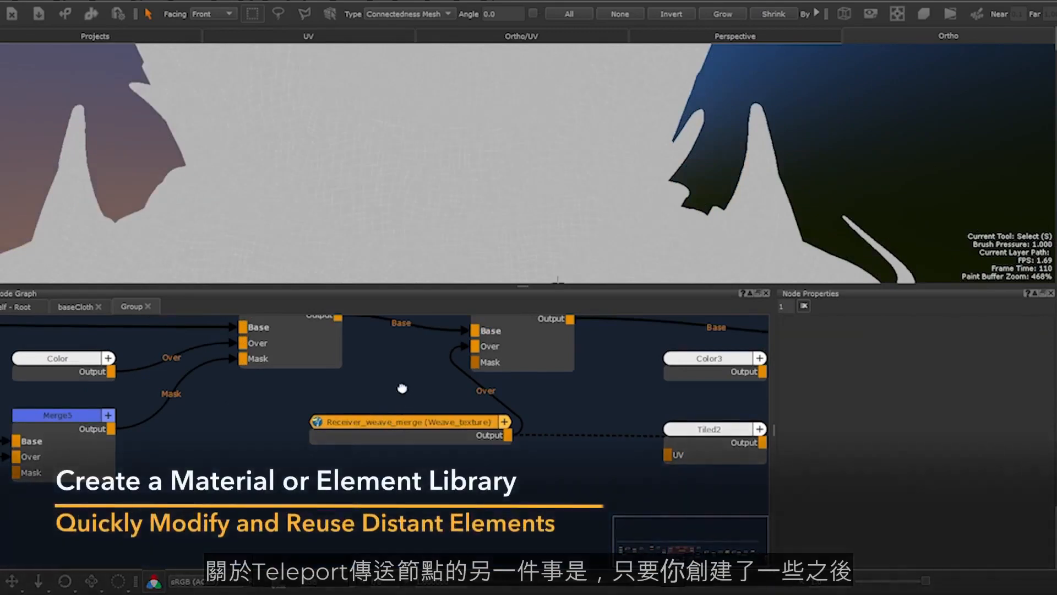
{"action": "middle_click_drag", "start_coordinate": [402, 388], "coordinate": [373, 437]}
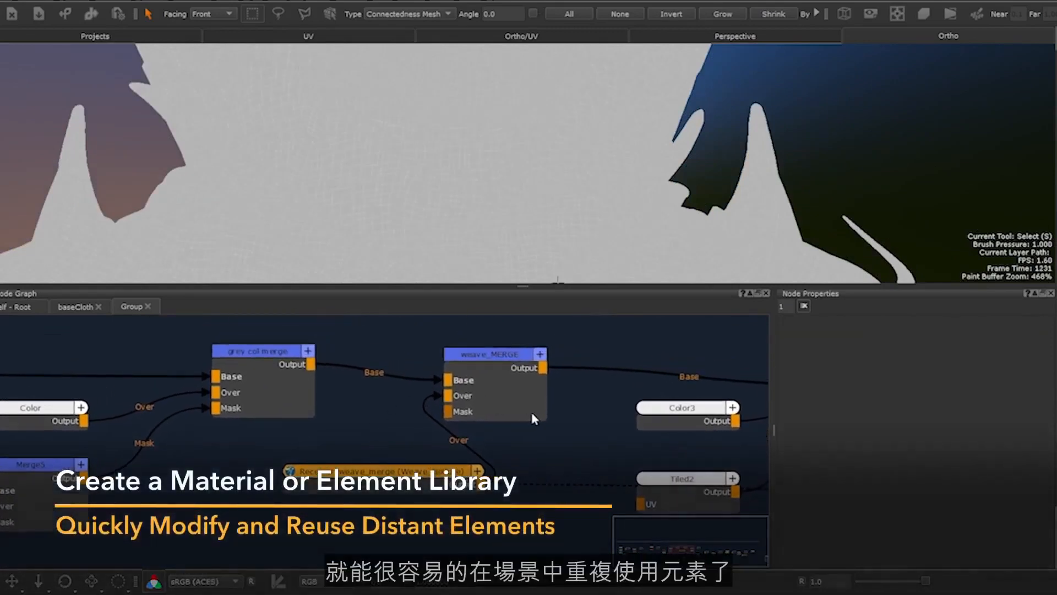
{"action": "middle_click_drag", "start_coordinate": [589, 406], "coordinate": [389, 427]}
{"action": "scroll", "coordinate": [416, 461], "scroll_direction": "down", "scroll_amount": 1}
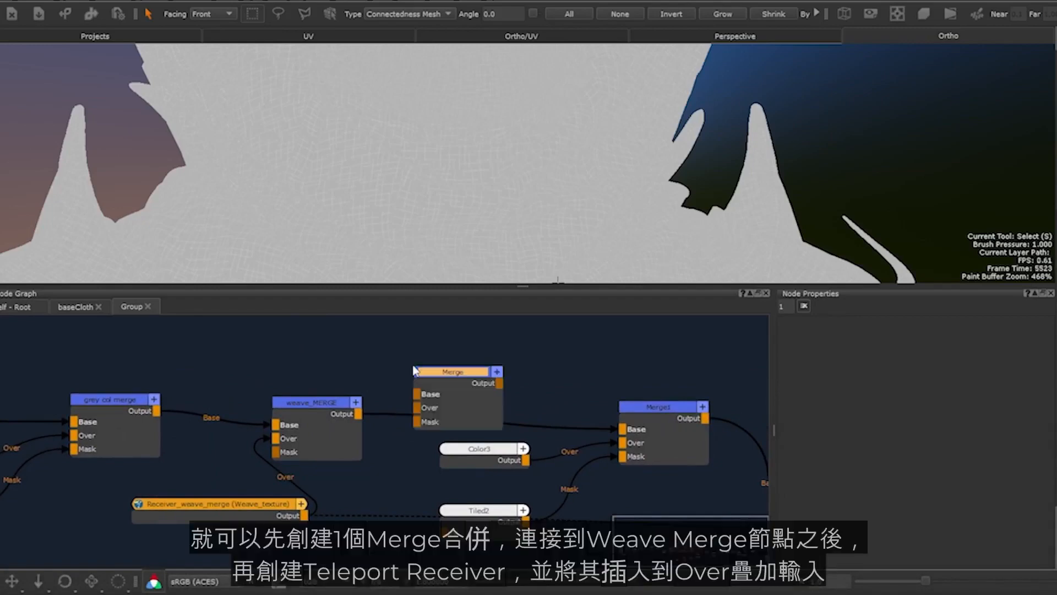
{"action": "left_click", "coordinate": [436, 376]}
{"action": "mouse_move", "coordinate": [436, 376]}
{"action": "left_mouse_down"}
{"action": "mouse_move", "coordinate": [423, 424]}
{"action": "mouse_move", "coordinate": [425, 377]}
{"action": "mouse_move", "coordinate": [425, 391]}
{"action": "left_mouse_up"}
- Create a Teleport Receiver, connect its output to the new Merge's Over input, and place it above weave_MERGE
{"action": "key", "text": "Tab"}
{"action": "type", "text": "te"}
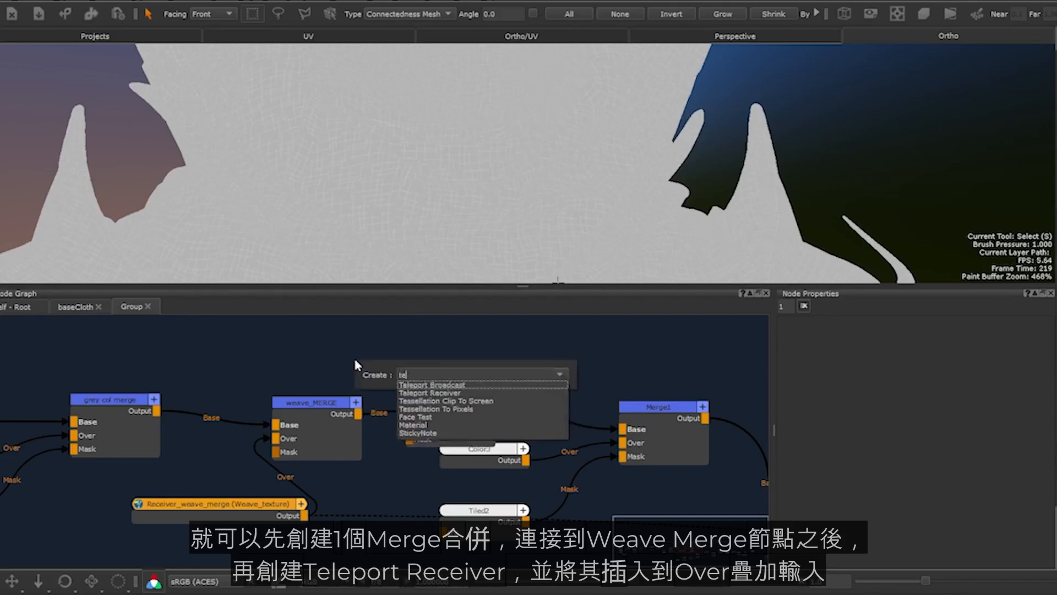
{"action": "left_click", "coordinate": [447, 394]}
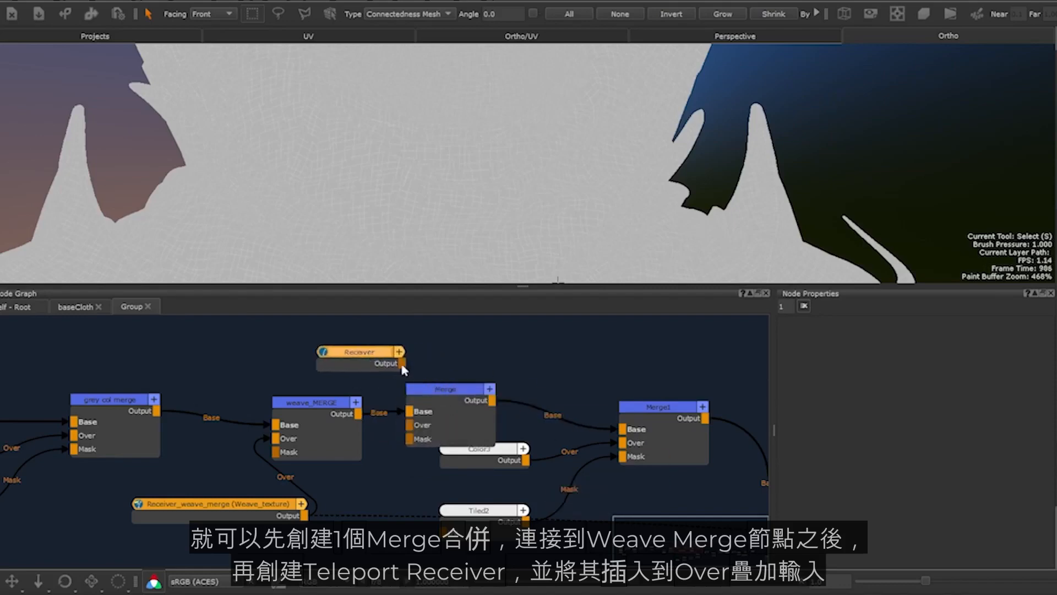
{"action": "left_click_drag", "start_coordinate": [410, 428], "coordinate": [409, 427]}
{"action": "left_click_drag", "start_coordinate": [347, 354], "coordinate": [304, 353]}
- Open the new Receiver's properties and set its channel to leather_texture
{"action": "double_click", "coordinate": [305, 353]}
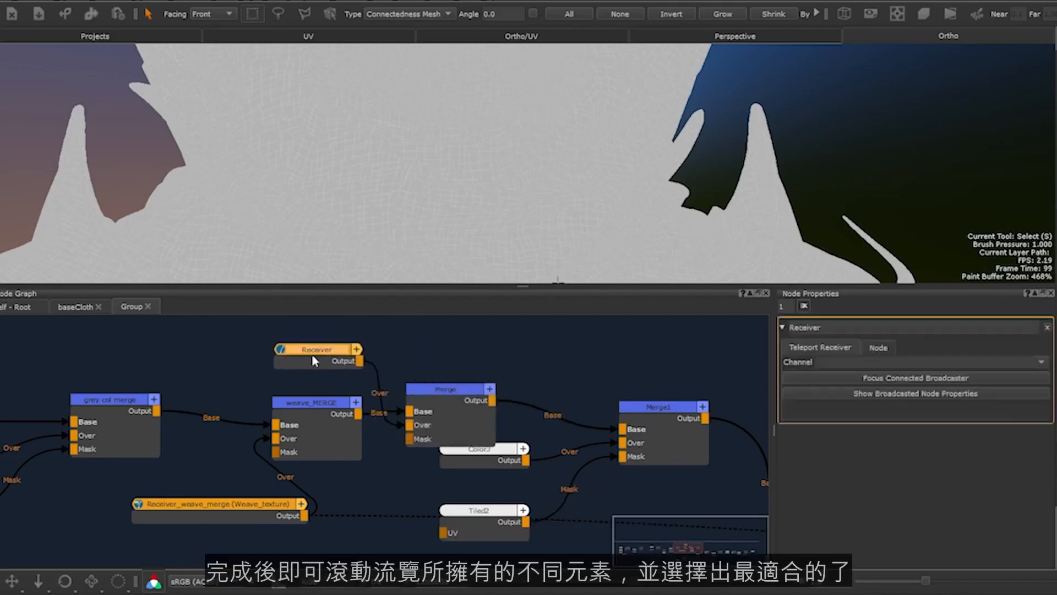
{"action": "left_click", "coordinate": [1041, 363]}
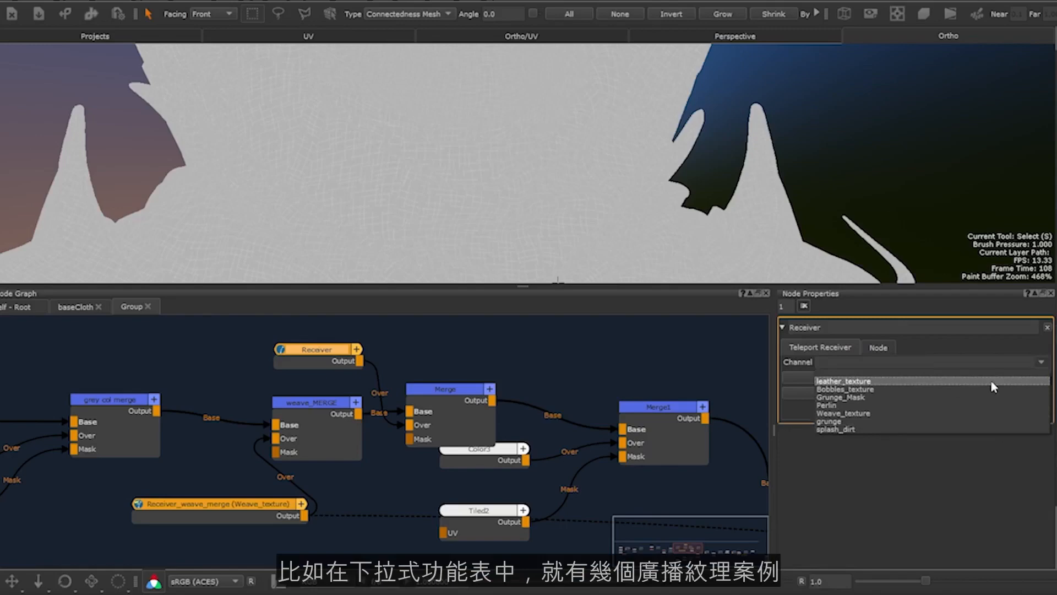
{"action": "left_click", "coordinate": [992, 382]}
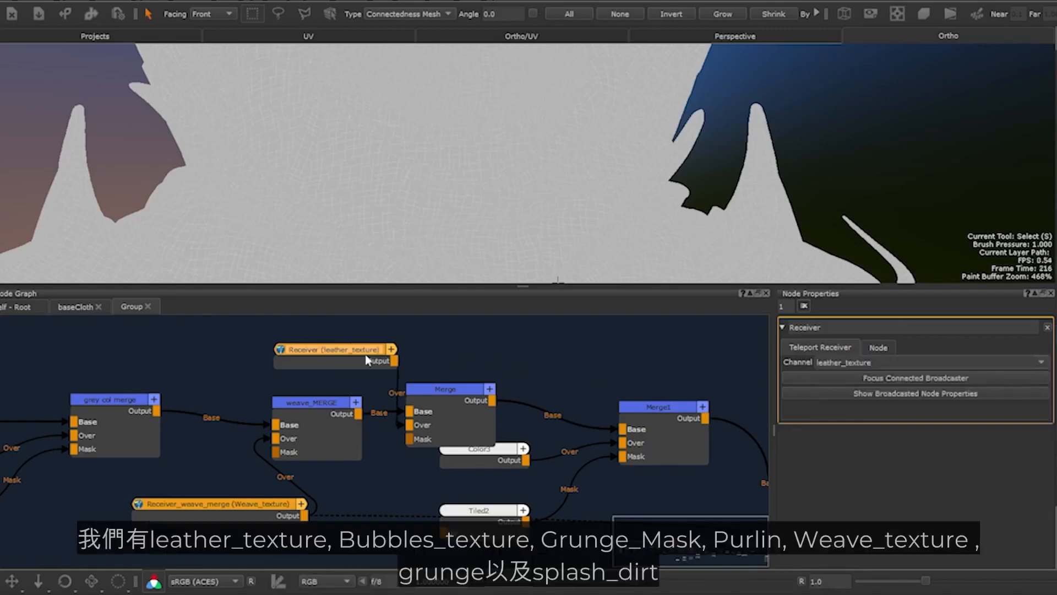
- Try the Bobbles_texture, Grunge_Mask, Perlin, Weave_texture and grunge channels in turn on the new Receiver
{"action": "left_click", "coordinate": [906, 362]}
{"action": "left_click", "coordinate": [906, 389]}
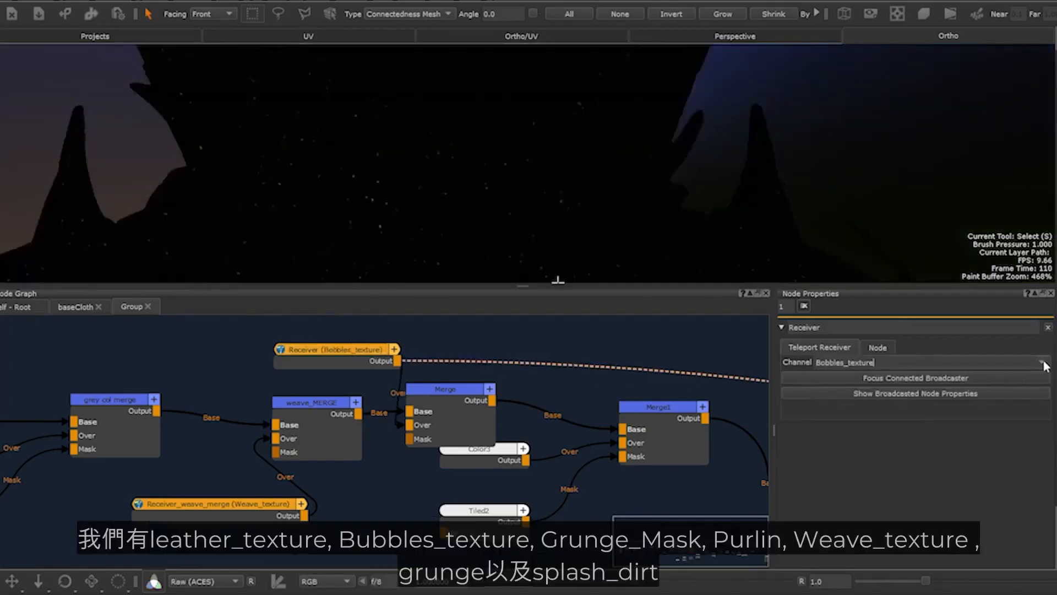
{"action": "left_click", "coordinate": [1040, 362]}
{"action": "left_click", "coordinate": [1035, 397]}
{"action": "left_click", "coordinate": [1037, 364]}
{"action": "left_click", "coordinate": [878, 406]}
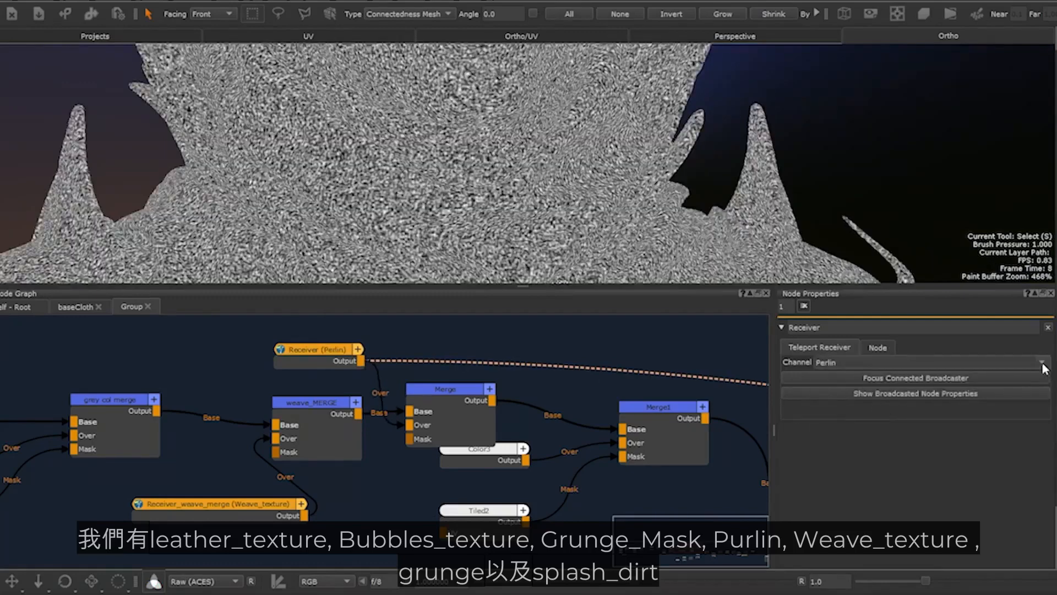
{"action": "left_click", "coordinate": [1044, 364]}
{"action": "left_click", "coordinate": [949, 413]}
{"action": "left_click", "coordinate": [1040, 363]}
{"action": "left_click", "coordinate": [980, 422]}
{"action": "left_click", "coordinate": [1041, 363]}
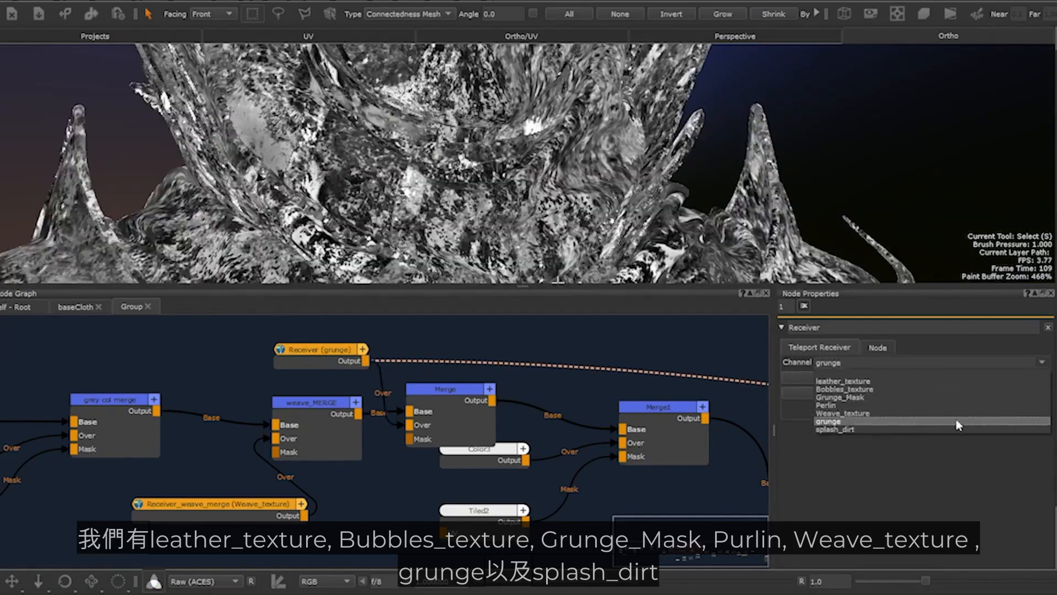
{"action": "left_click", "coordinate": [956, 426]}
{"action": "key", "text": "v"}
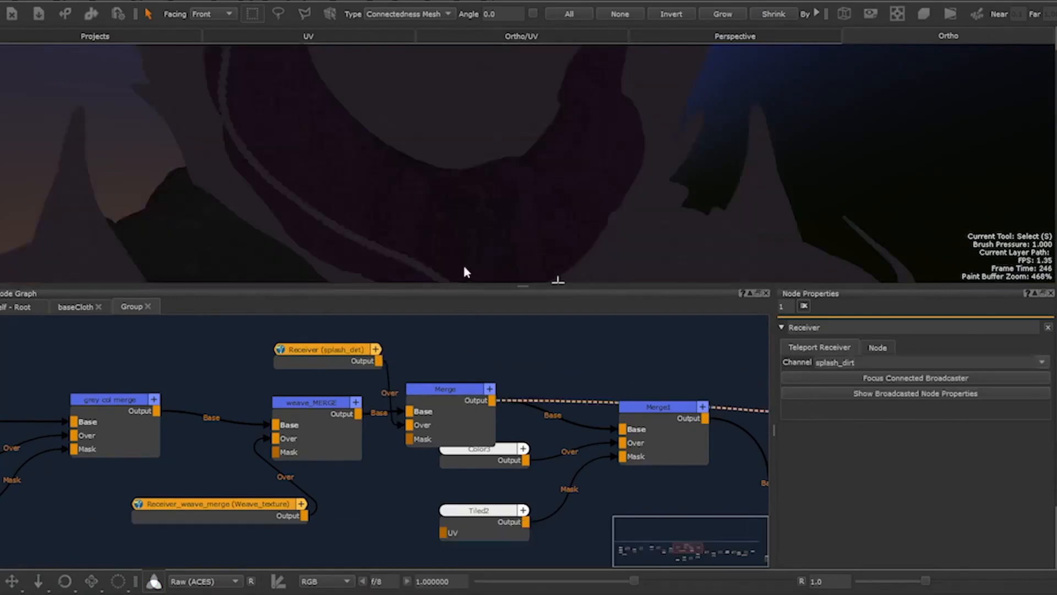
{"action": "scroll", "coordinate": [491, 229], "scroll_direction": "up", "scroll_amount": 5}
{"action": "middle_click_drag", "start_coordinate": [491, 230], "coordinate": [555, 81], "text": "alt"}
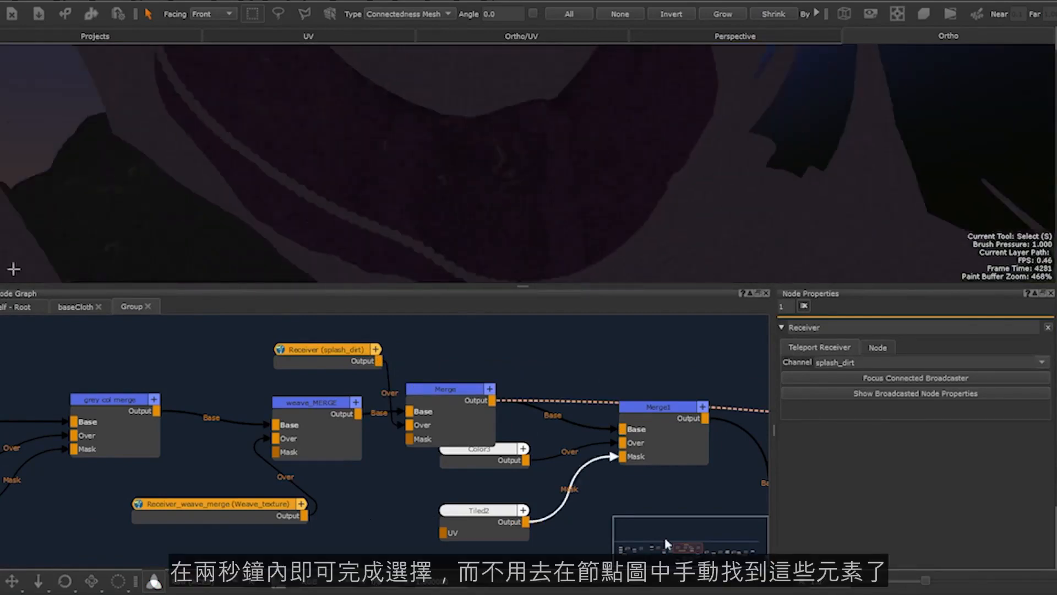
{"action": "scroll", "coordinate": [370, 385], "scroll_direction": "up", "scroll_amount": 1}
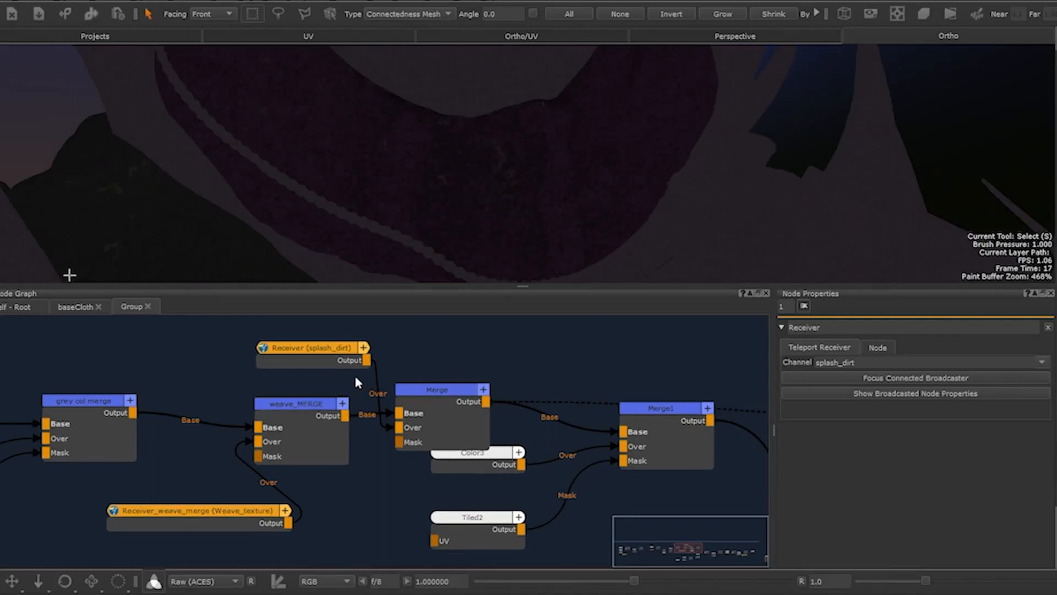
{"action": "scroll", "coordinate": [353, 374], "scroll_direction": "down", "scroll_amount": 3}
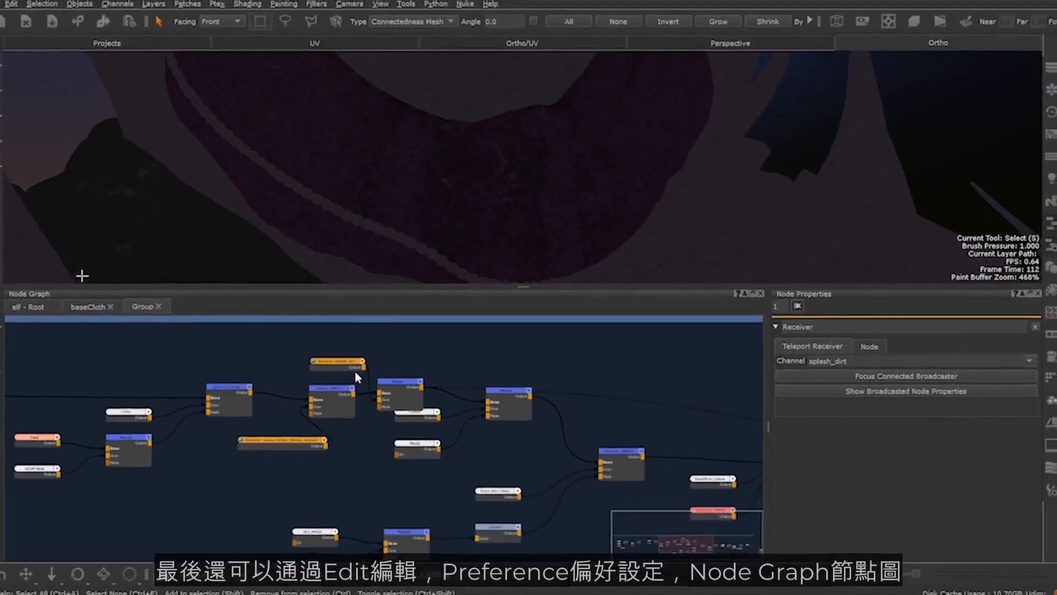
{"action": "scroll", "coordinate": [355, 371], "scroll_direction": "up", "scroll_amount": 3}
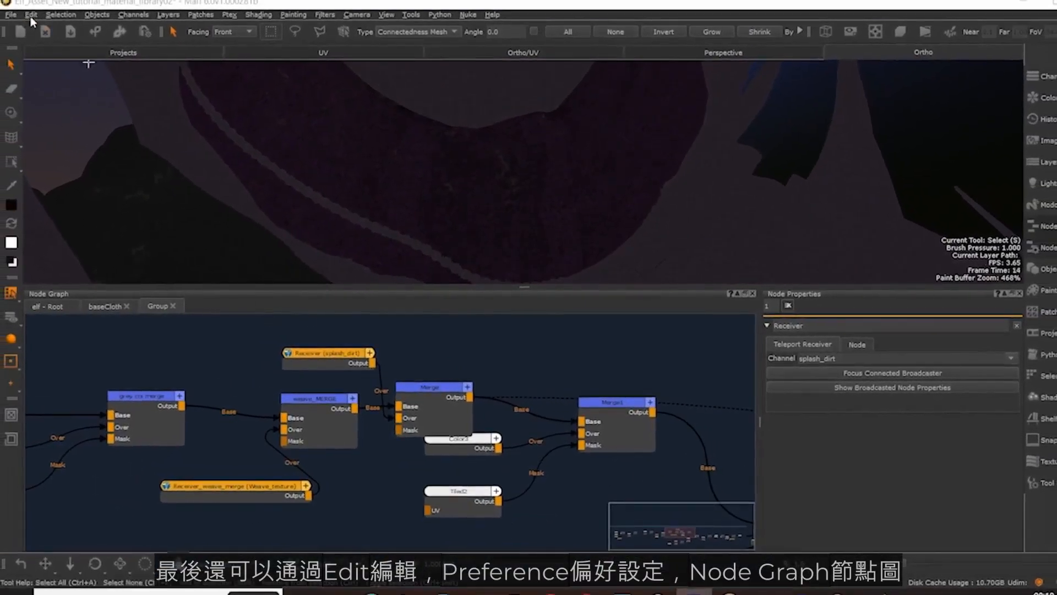
- In the Node Graph preferences, set the Teleport Receiver node category color to a dark purple and apply the change
{"action": "left_click", "coordinate": [31, 15]}
{"action": "left_click", "coordinate": [47, 62]}
{"action": "left_click", "coordinate": [607, 199]}
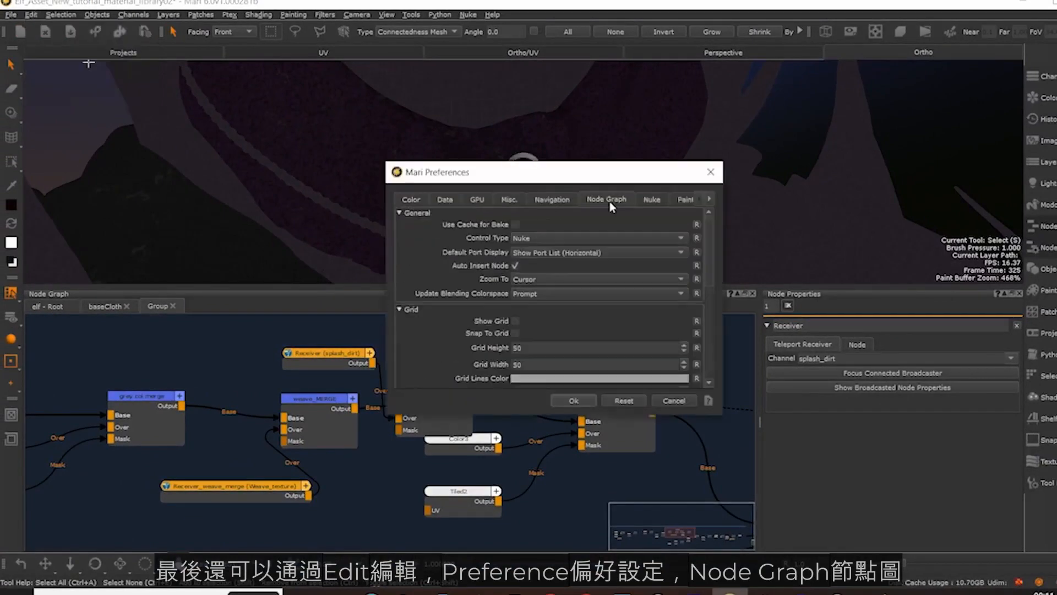
{"action": "scroll", "coordinate": [464, 299], "scroll_direction": "down", "scroll_amount": 5}
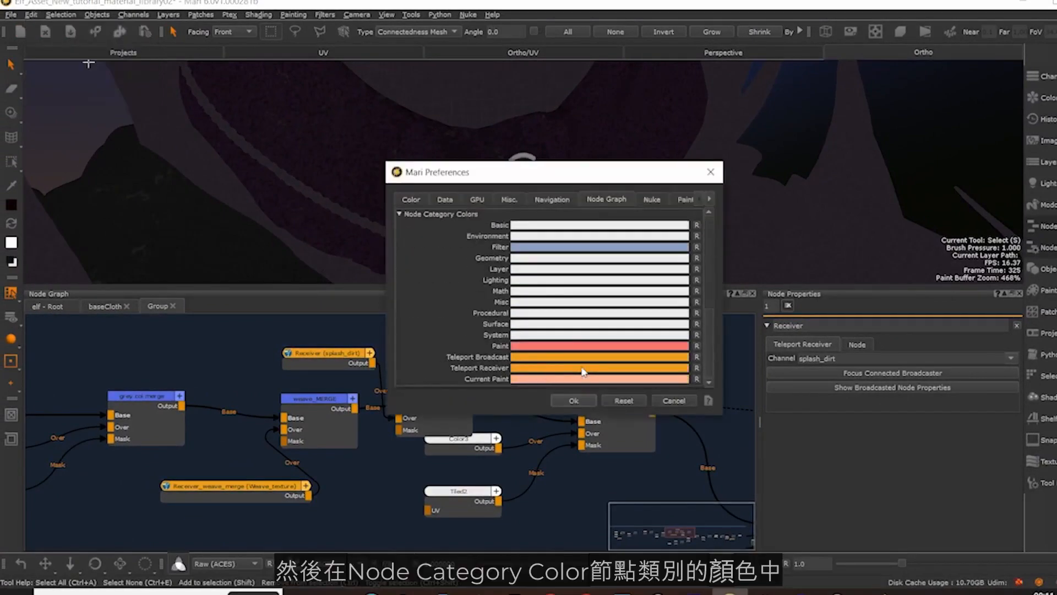
{"action": "left_click", "coordinate": [543, 369]}
{"action": "left_click", "coordinate": [916, 206]}
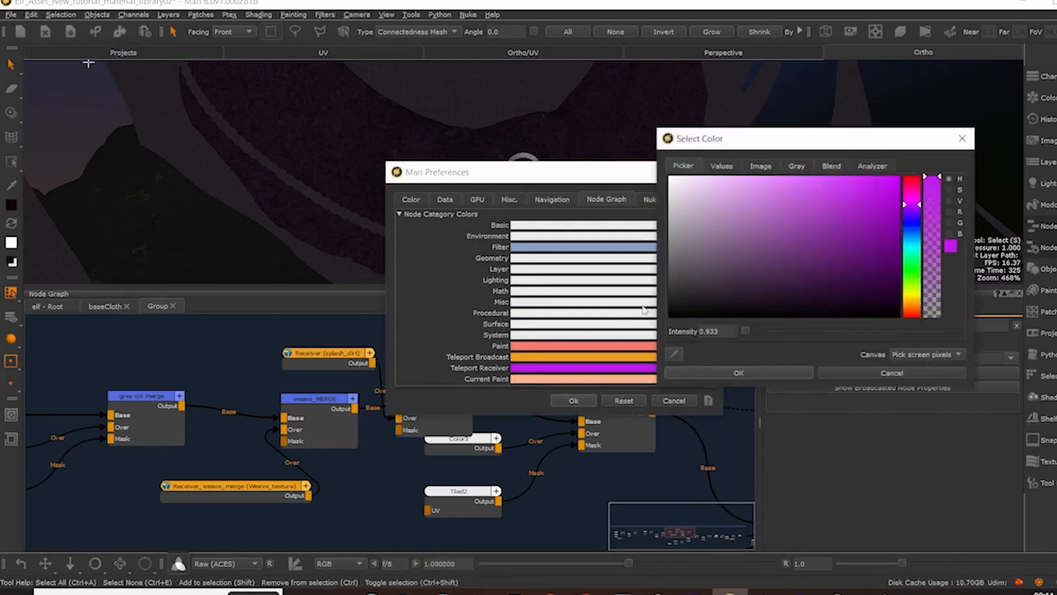
{"action": "left_click", "coordinate": [837, 225]}
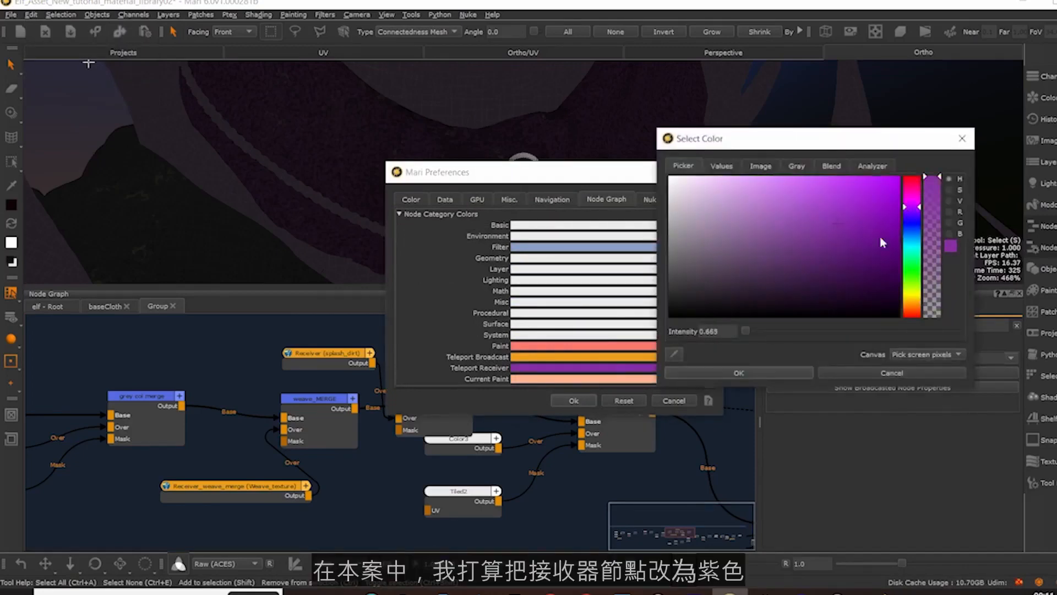
{"action": "left_click", "coordinate": [742, 369]}
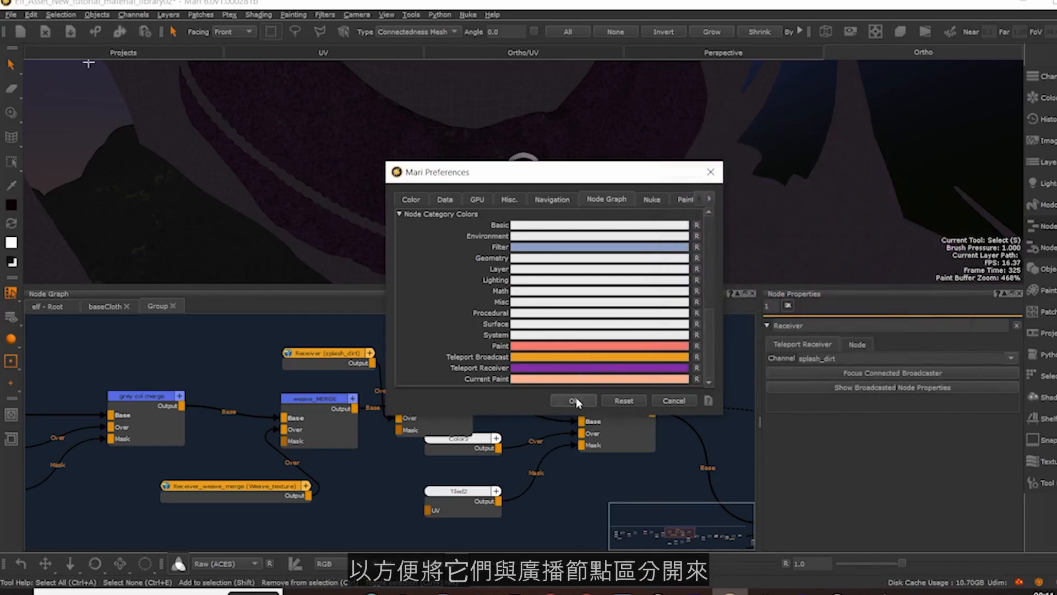
{"action": "left_click", "coordinate": [579, 401]}
{"action": "scroll", "coordinate": [554, 448], "scroll_direction": "down", "scroll_amount": 6}
{"action": "middle_click_drag", "start_coordinate": [606, 465], "coordinate": [369, 381]}
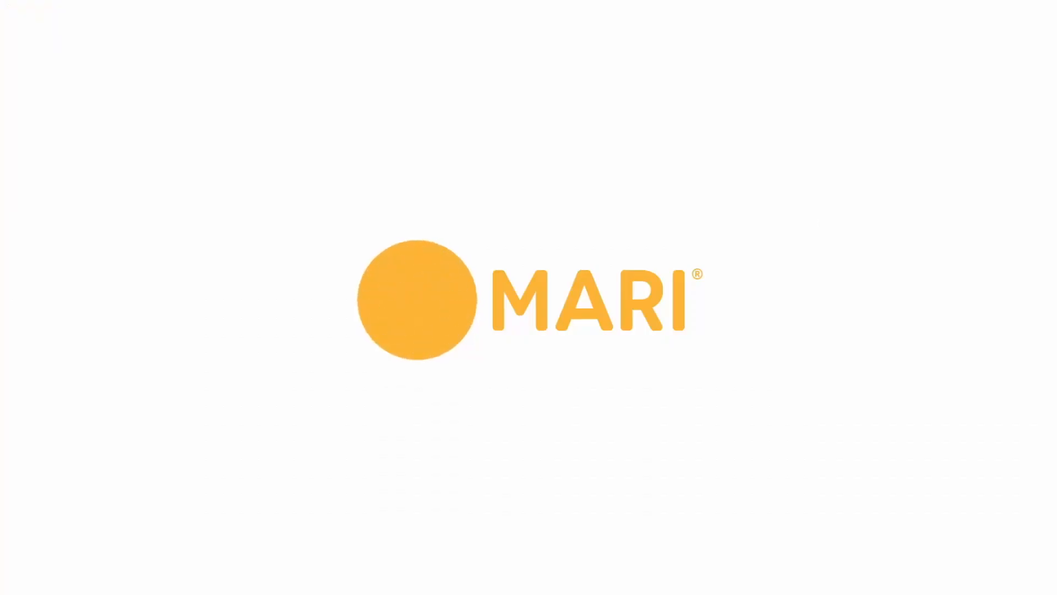